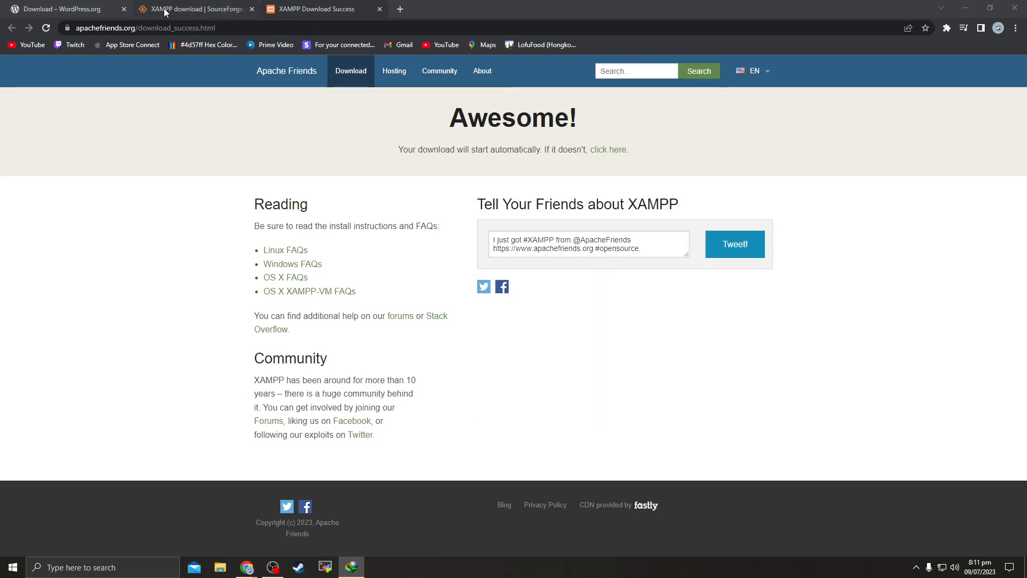
Look over the open SourceForge, XAMPP download success and WordPress.org download tabs
click(64, 4)
click(321, 4)
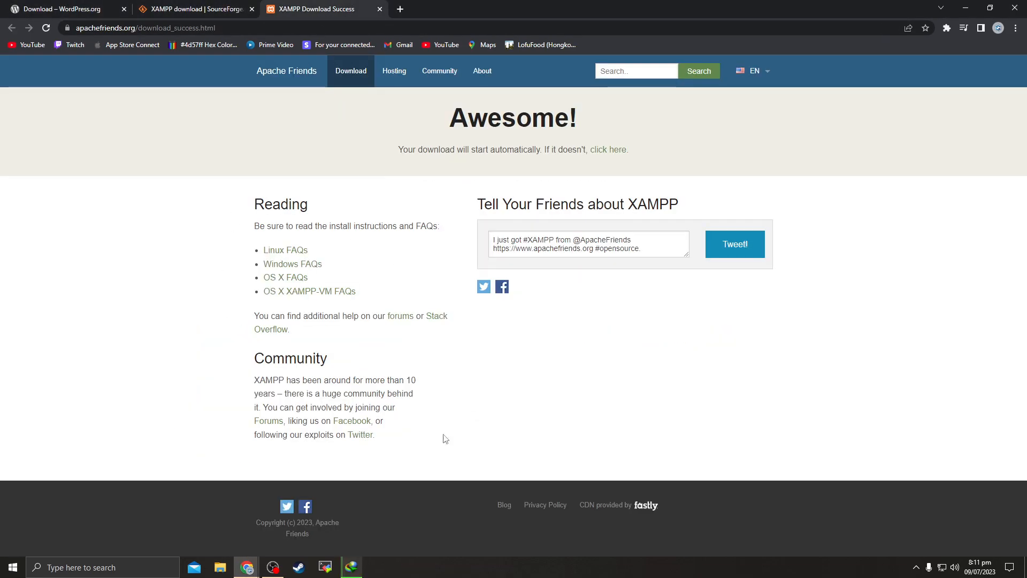
click(83, 6)
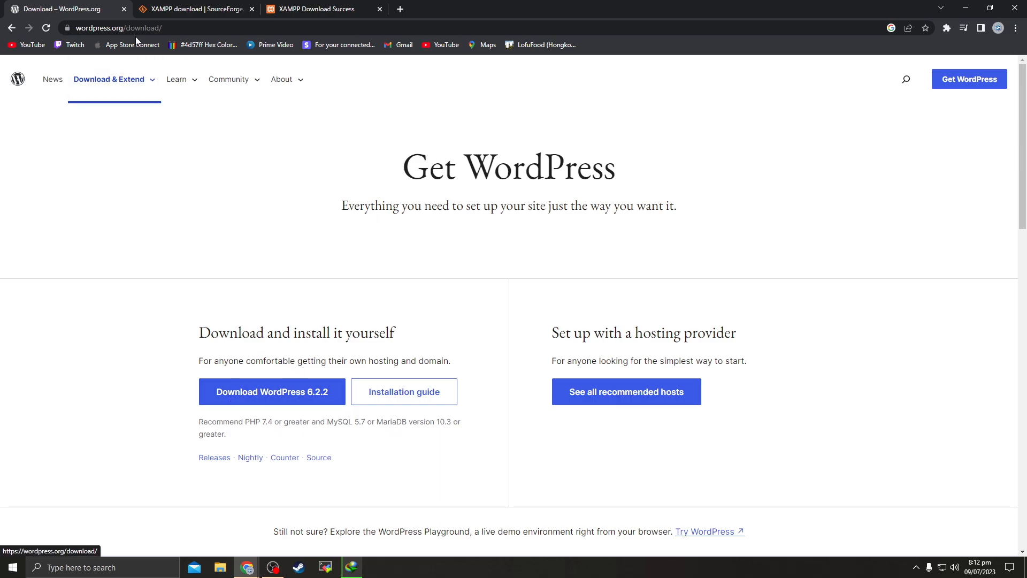
click(233, 34)
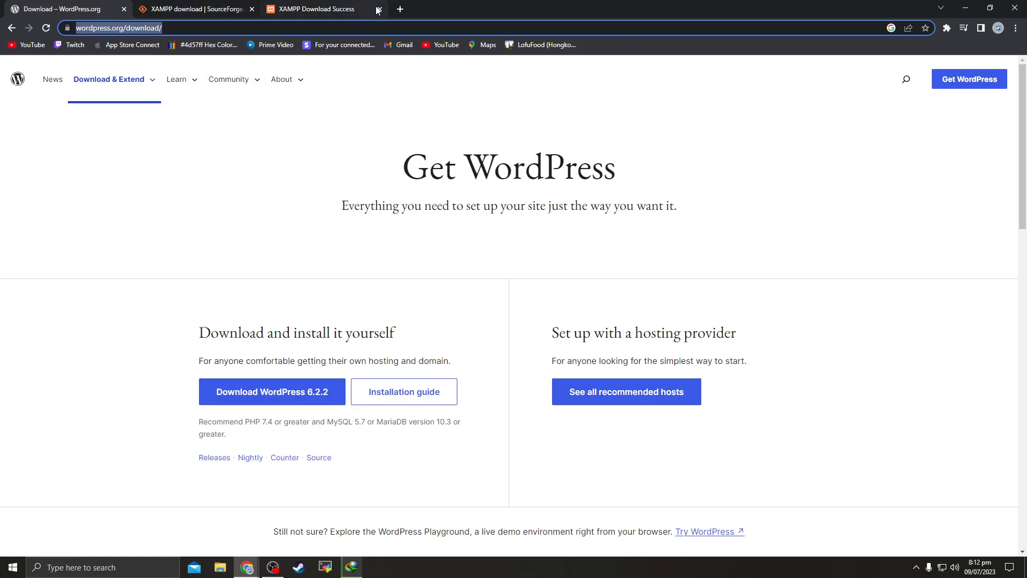
Search Google for 'wordpress download' in a new tab and scroll through the results
click(400, 10)
text(google.com)
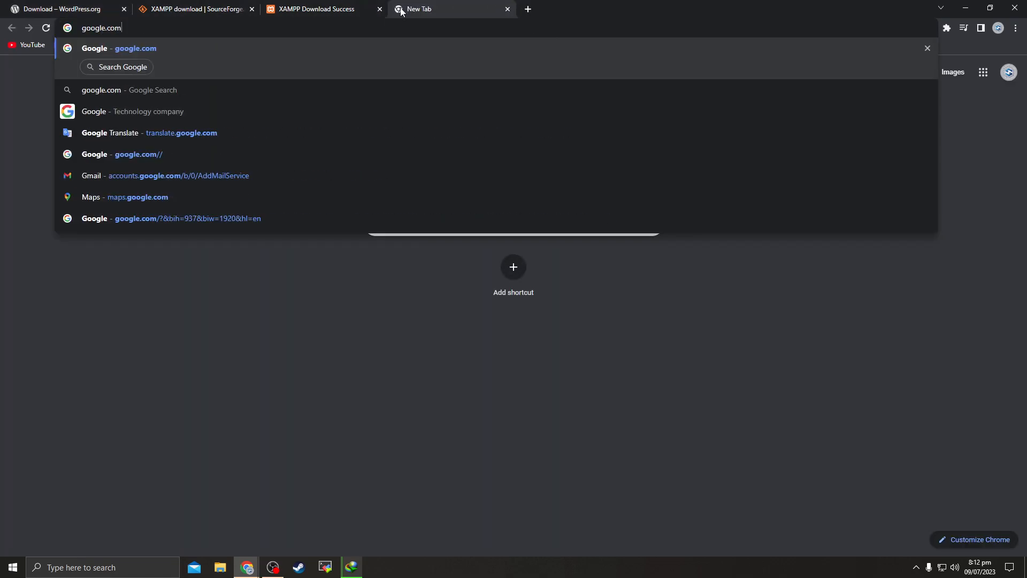
key(Return)
text(word)
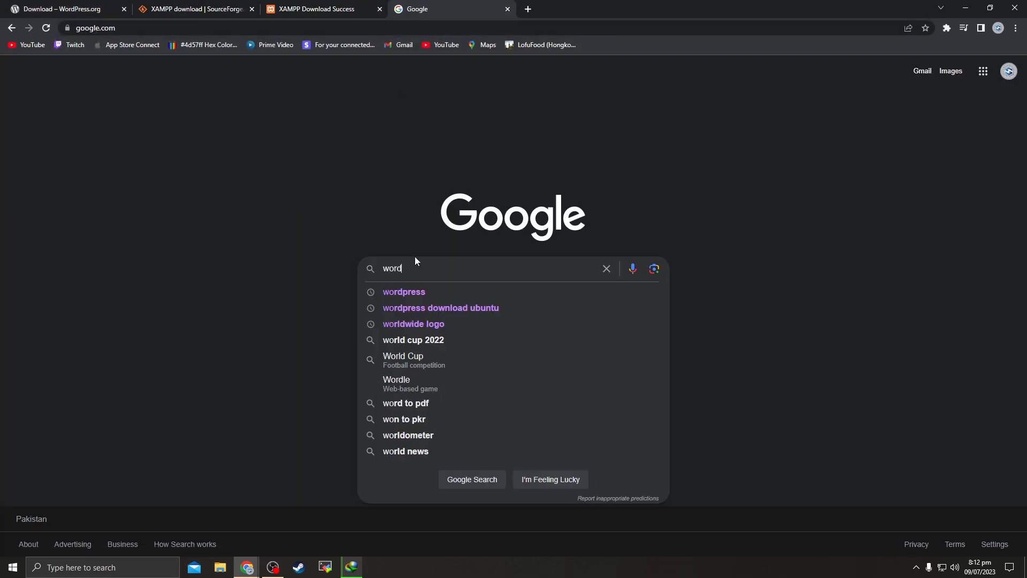
text(press download)
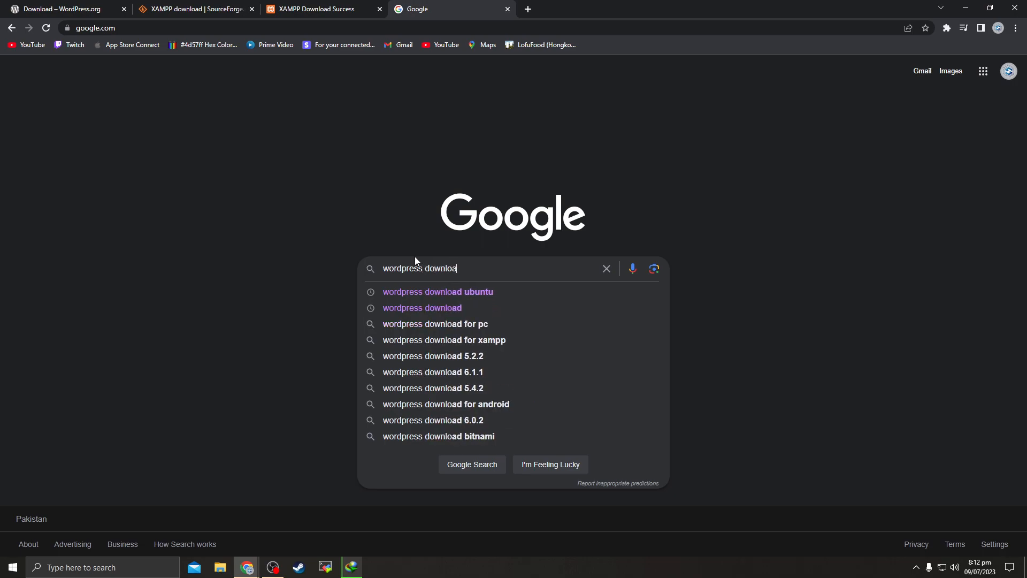
key(Return)
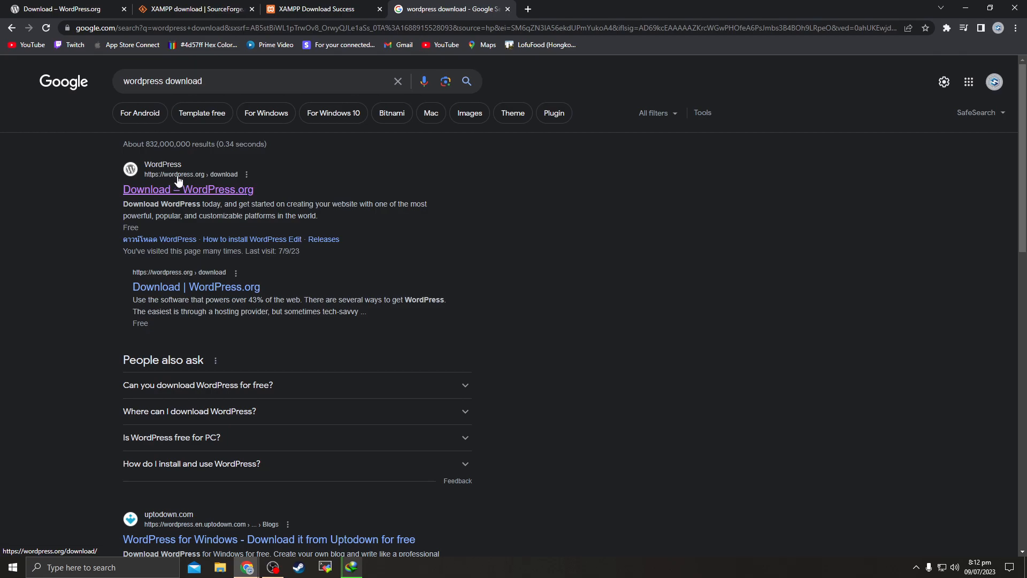
scroll(236, 241, down, 2)
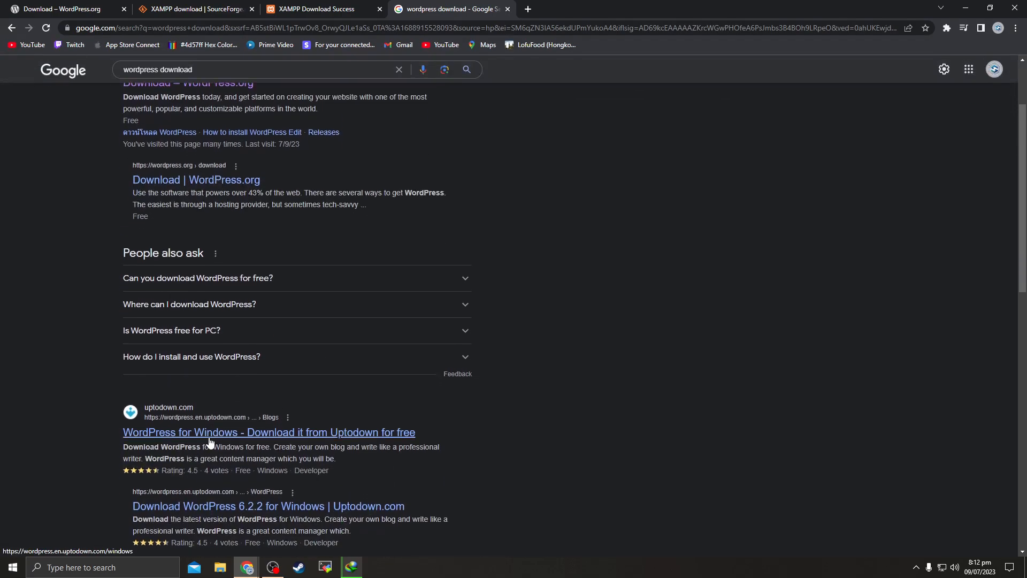
scroll(207, 419, down, 1)
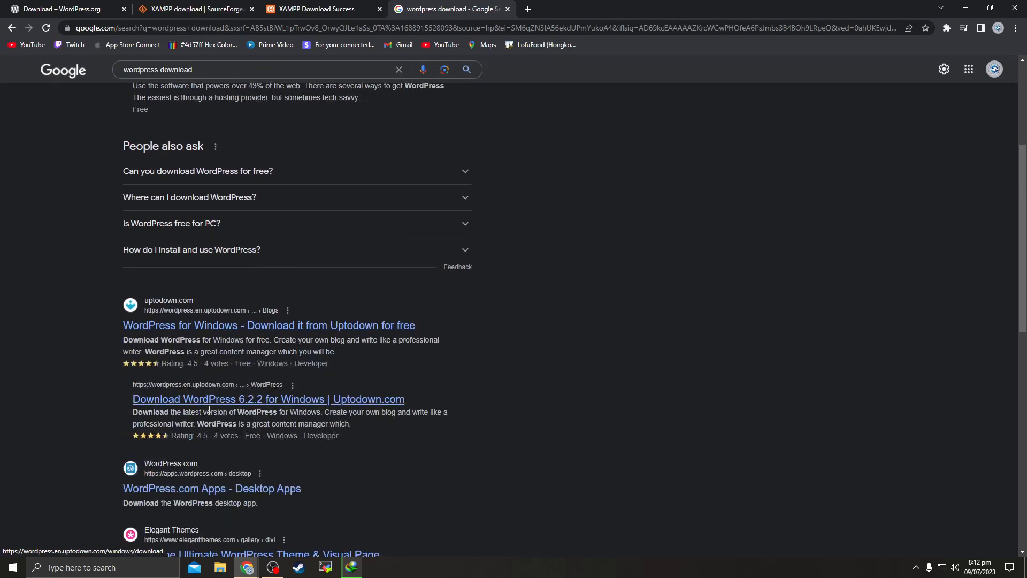
scroll(203, 428, down, 2)
scroll(179, 444, up, 5)
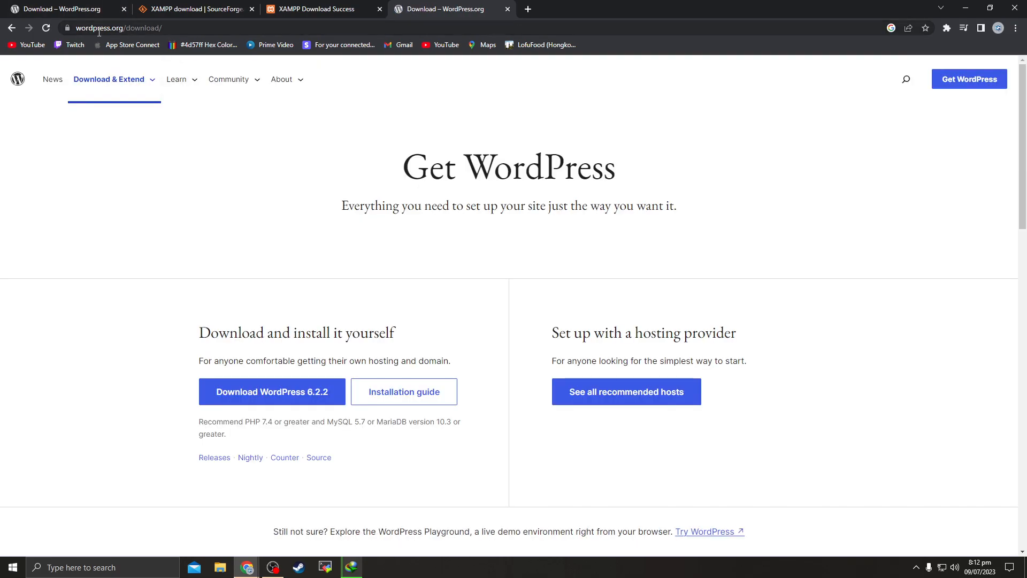
Download WordPress 6.2.2 through IDM, confirming the duplicate link and file name, then minimize Chrome
click(95, 30)
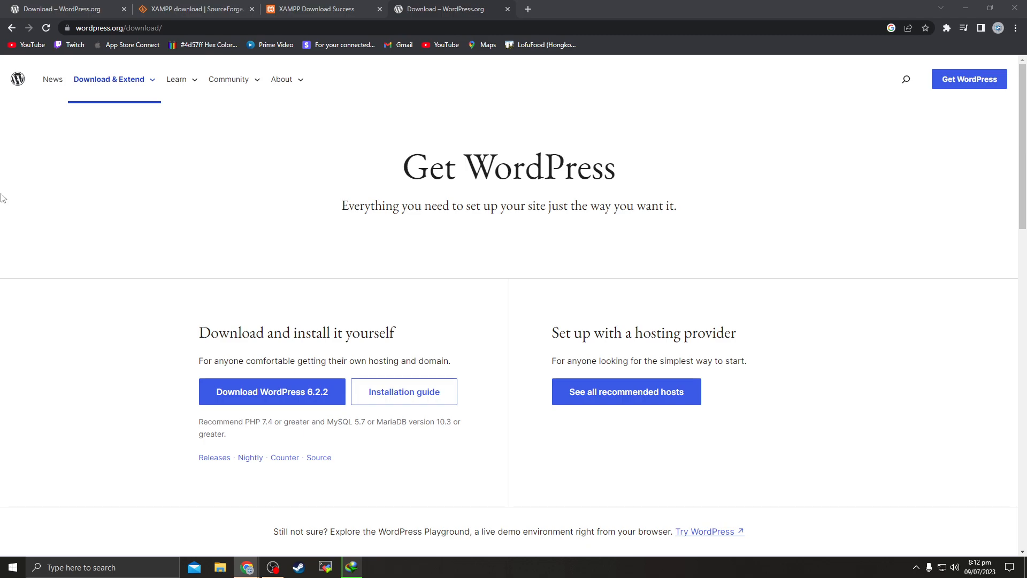
scroll(297, 305, down, 1)
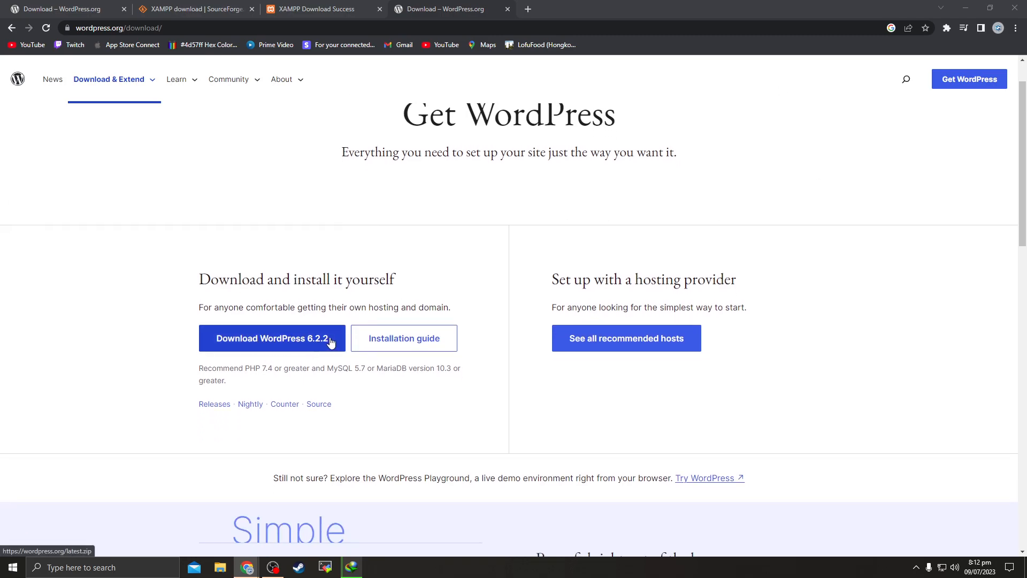
click(257, 344)
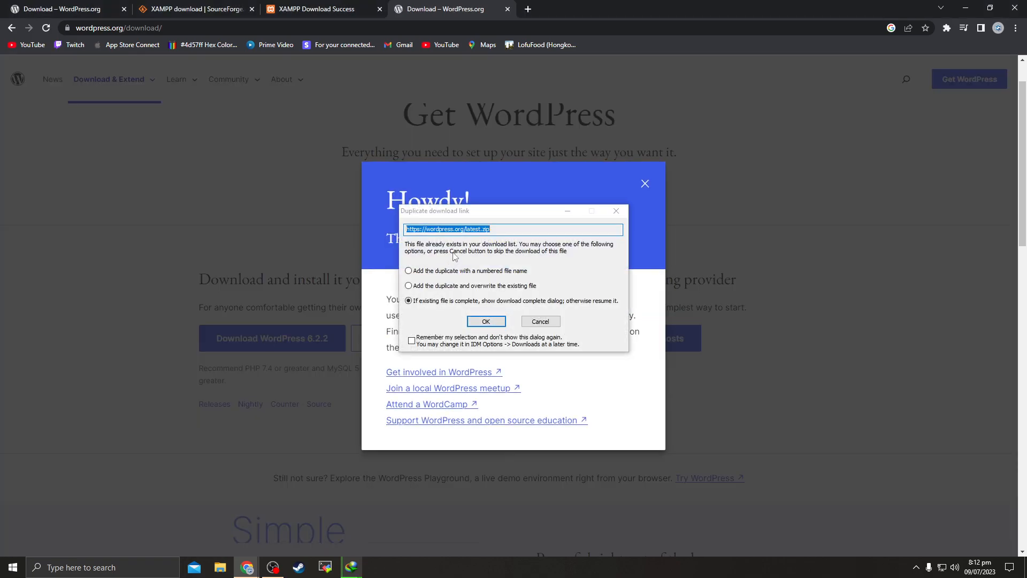
click(485, 322)
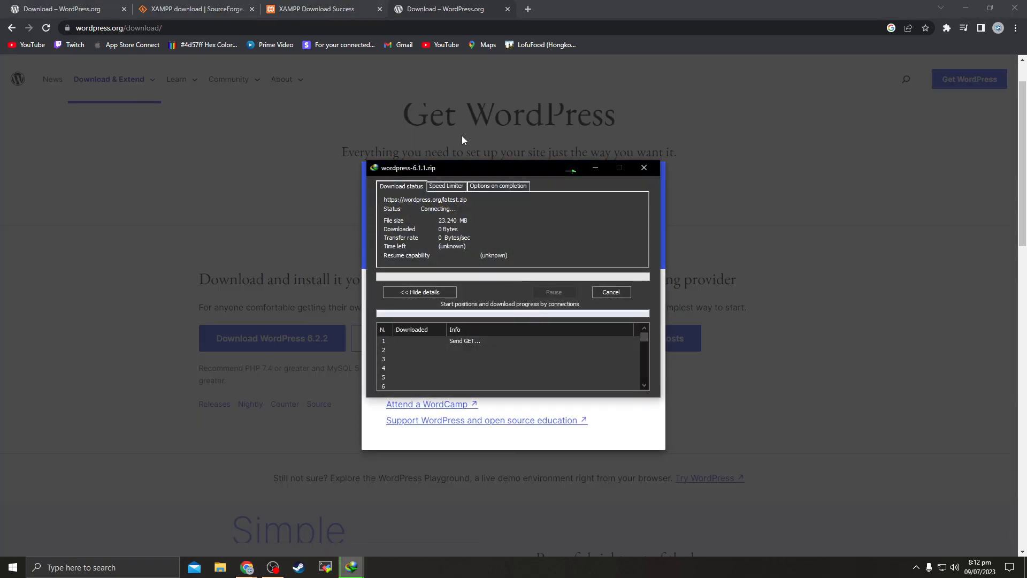
click(551, 325)
drag(487, 173, 342, 226)
click(966, 8)
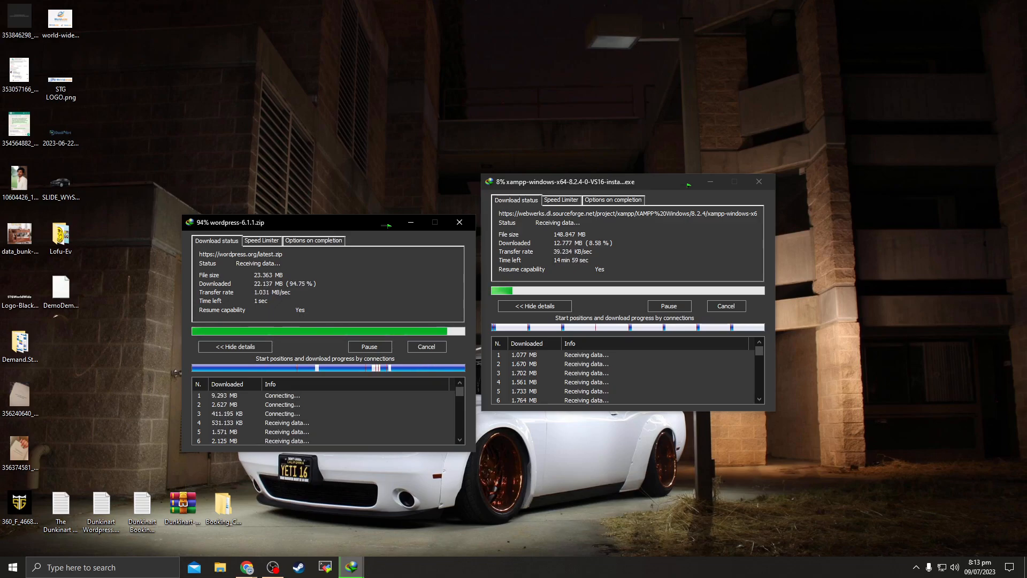
Check wordpress-6.2.2.zip in Downloads\Compressed, then return to Chrome and close the thank-you popup
click(247, 567)
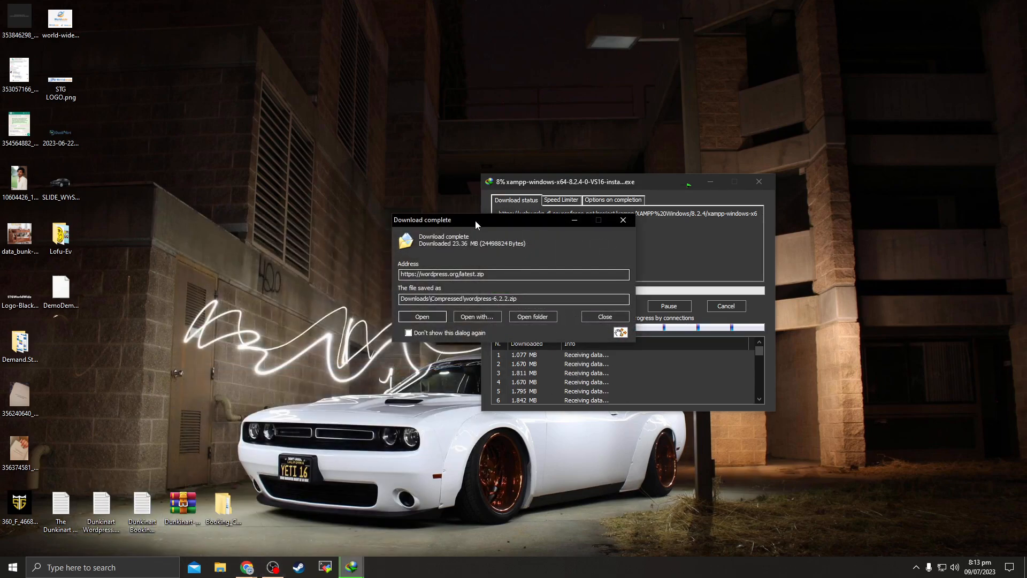
drag(413, 228, 351, 229)
click(422, 316)
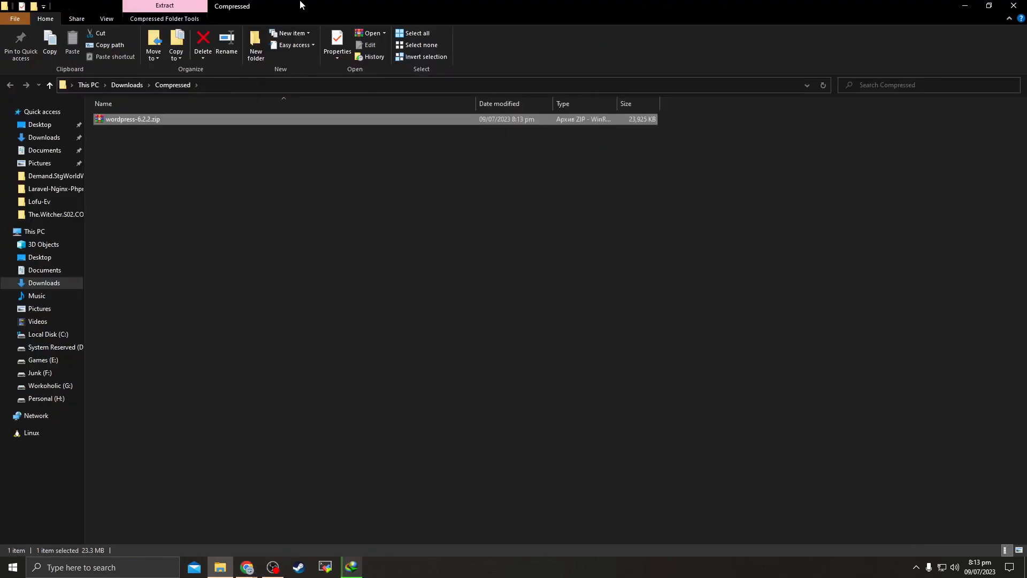
drag(301, 5, 390, 326)
click(620, 328)
mouse_move(247, 566)
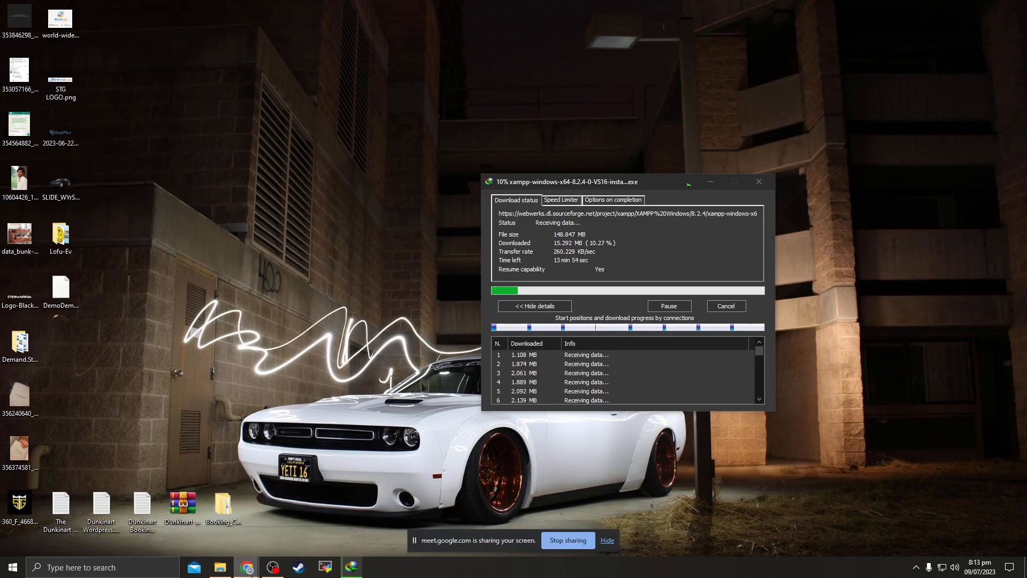
click(363, 530)
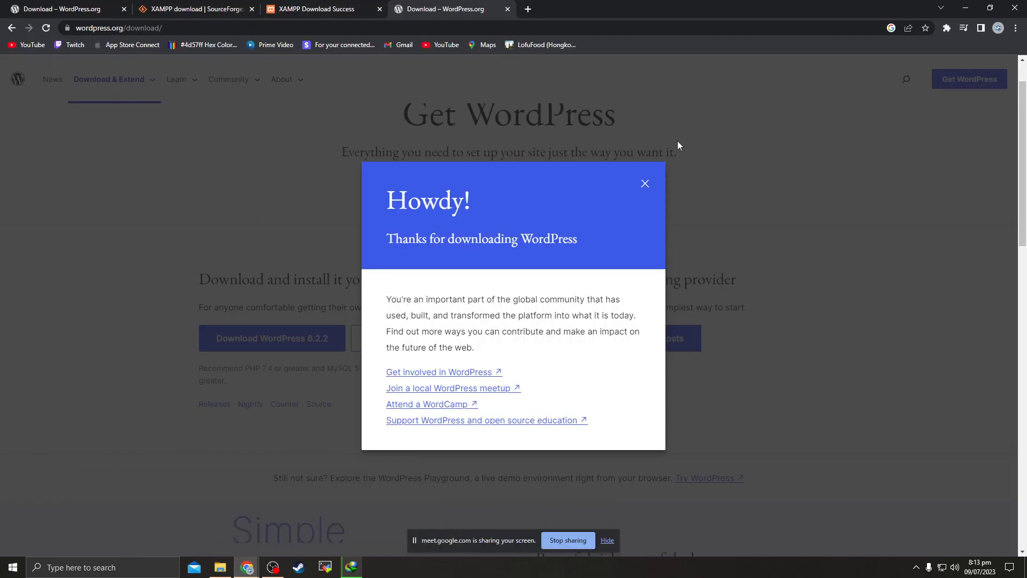
click(646, 184)
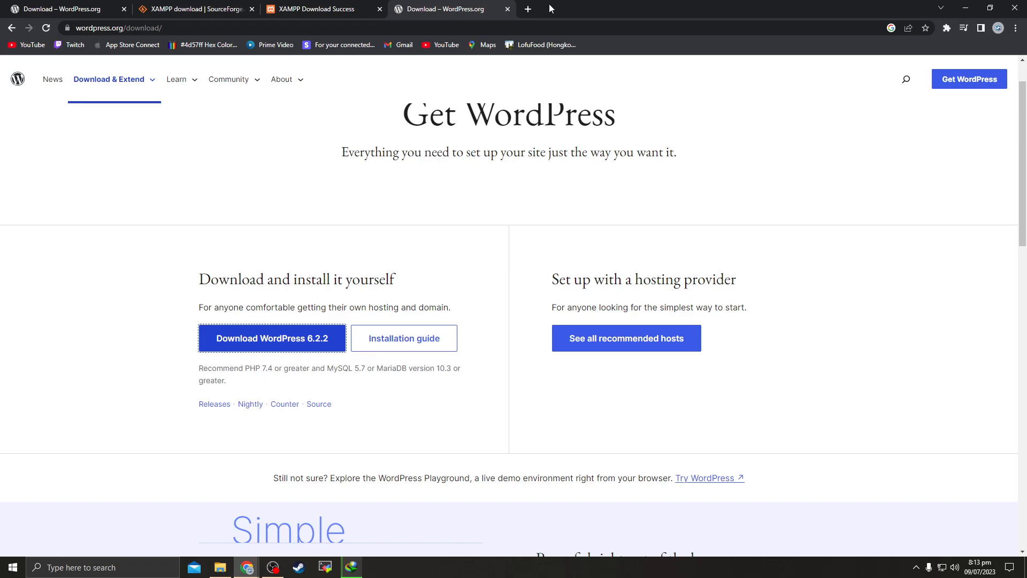
Open a new tab and search Google for 'xampp'
click(527, 10)
text(xampp)
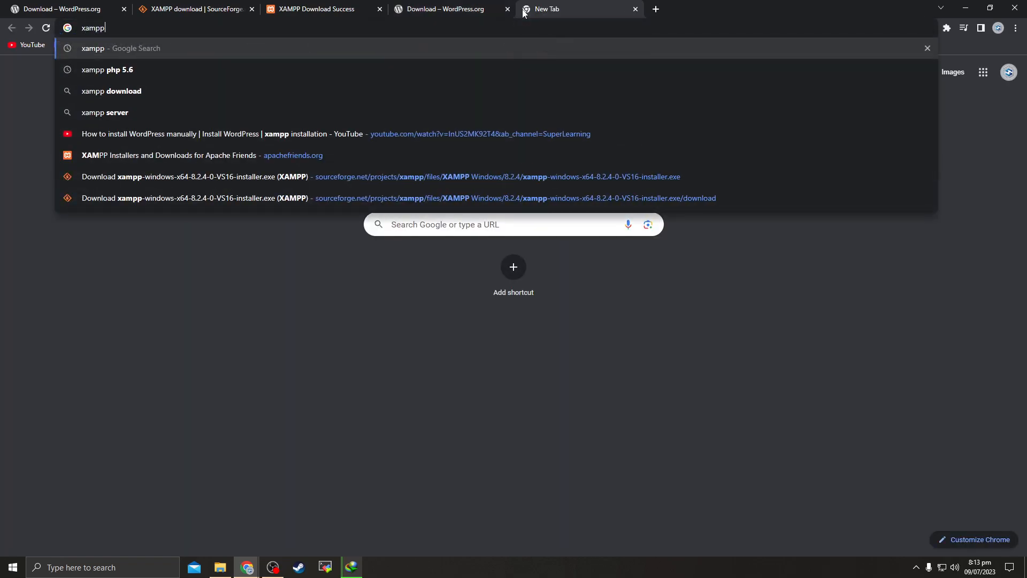
key(Return)
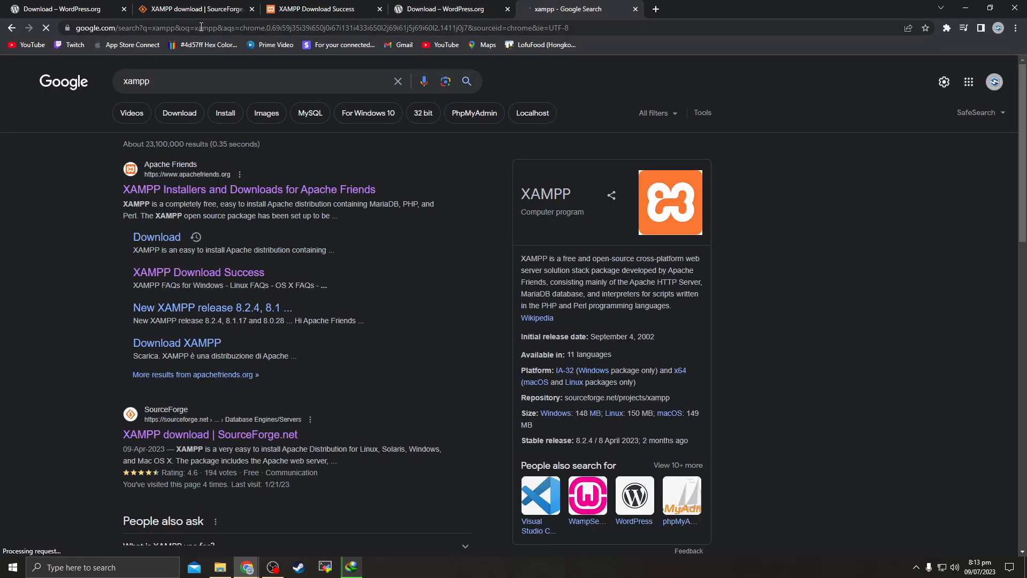
Reload google.com, search 'xampp' again, and switch to the SourceForge XAMPP tab
click(187, 30)
text(google)
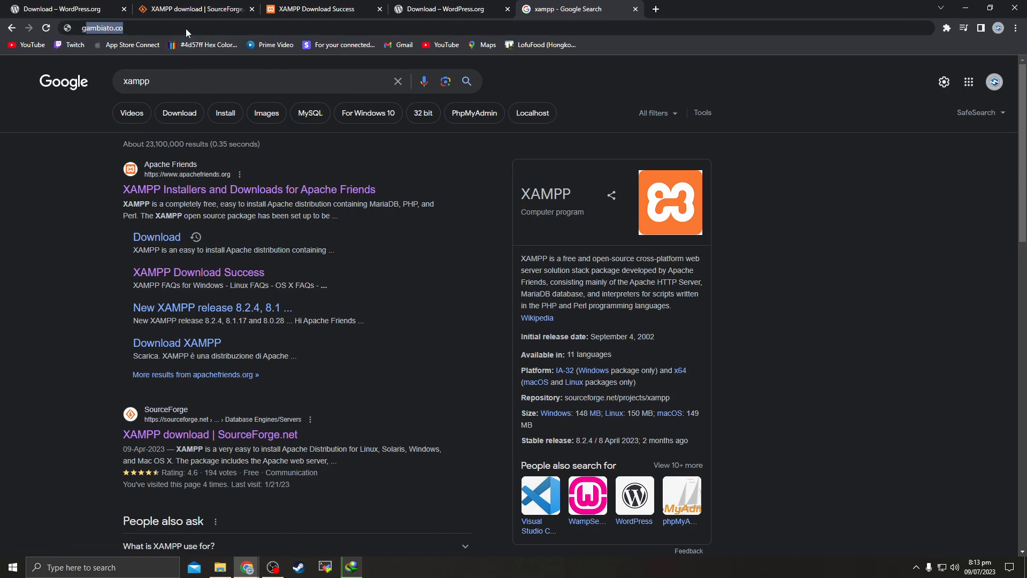
key(Return)
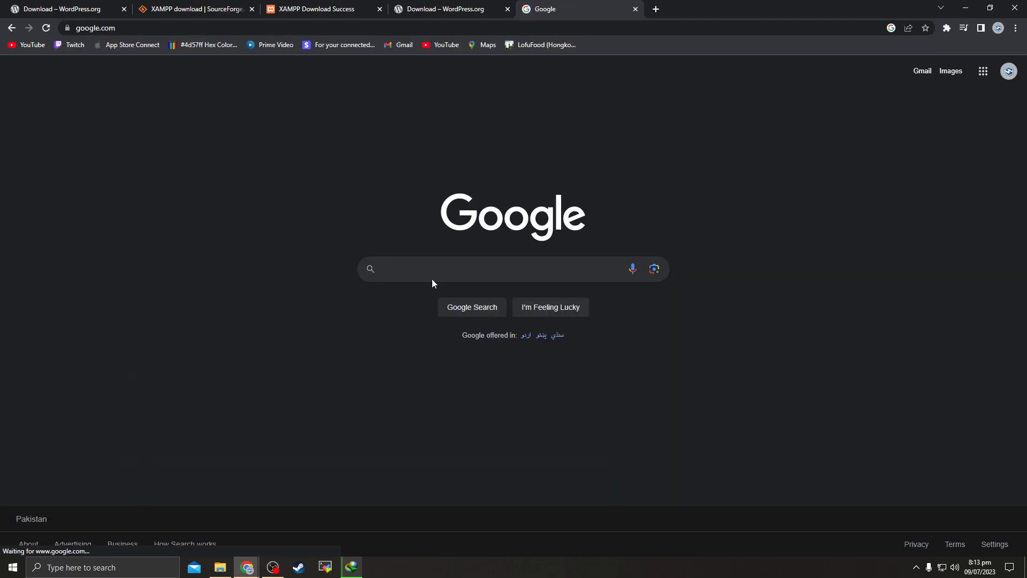
click(425, 271)
text(xampp)
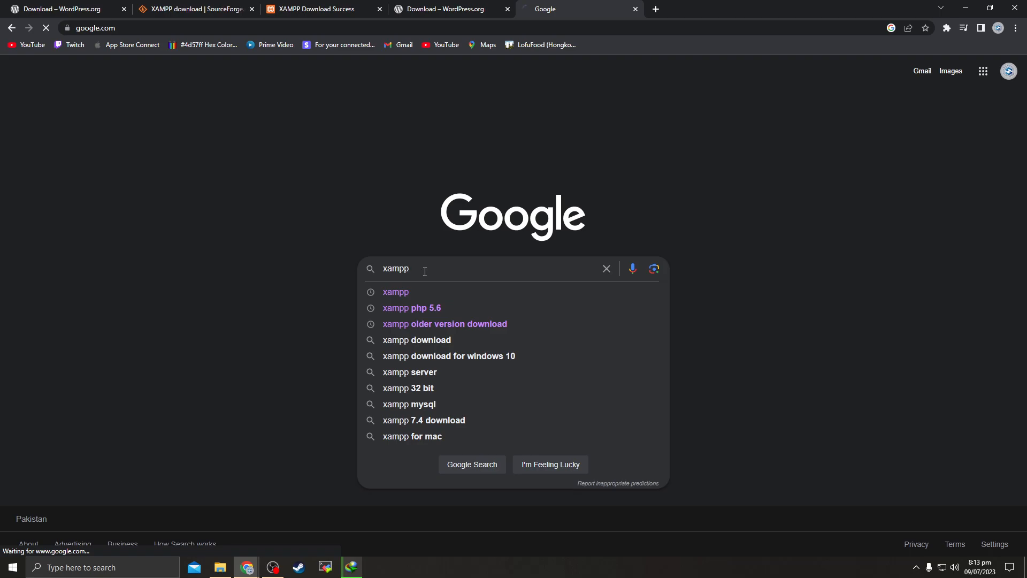
key(Return)
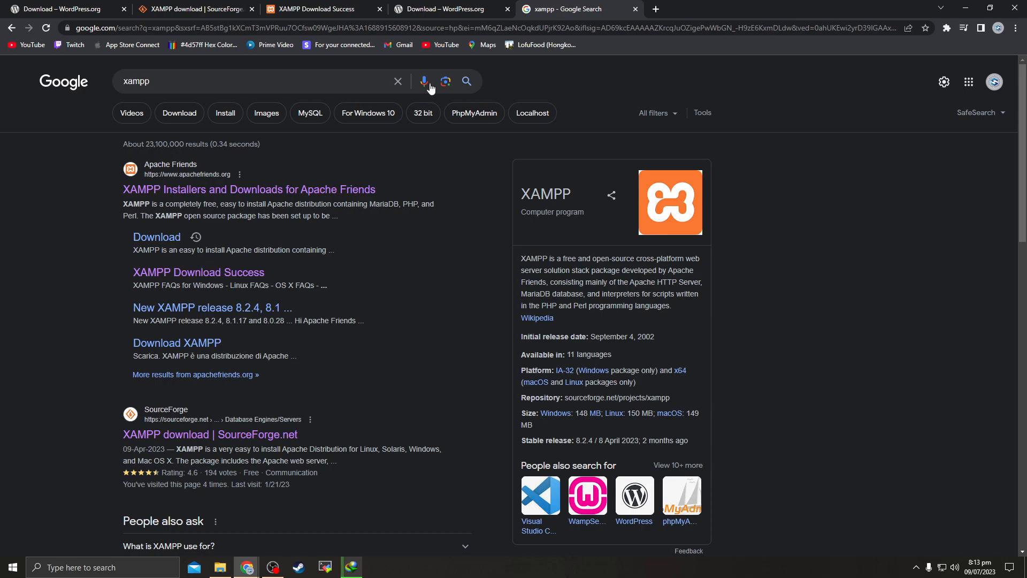
click(197, 9)
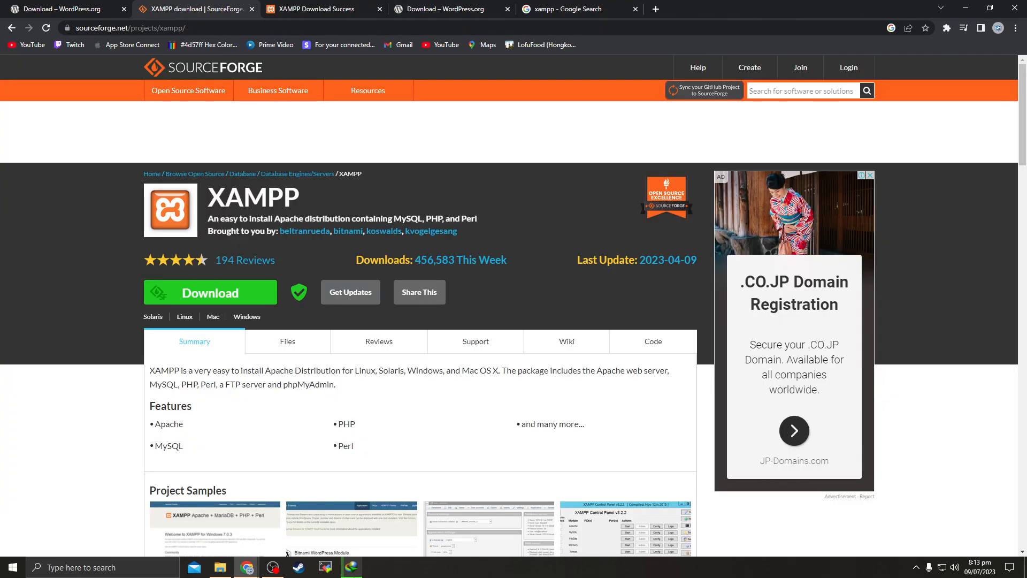
Minimize Chrome, briefly bring up MobaXterm, and hide it again
click(246, 567)
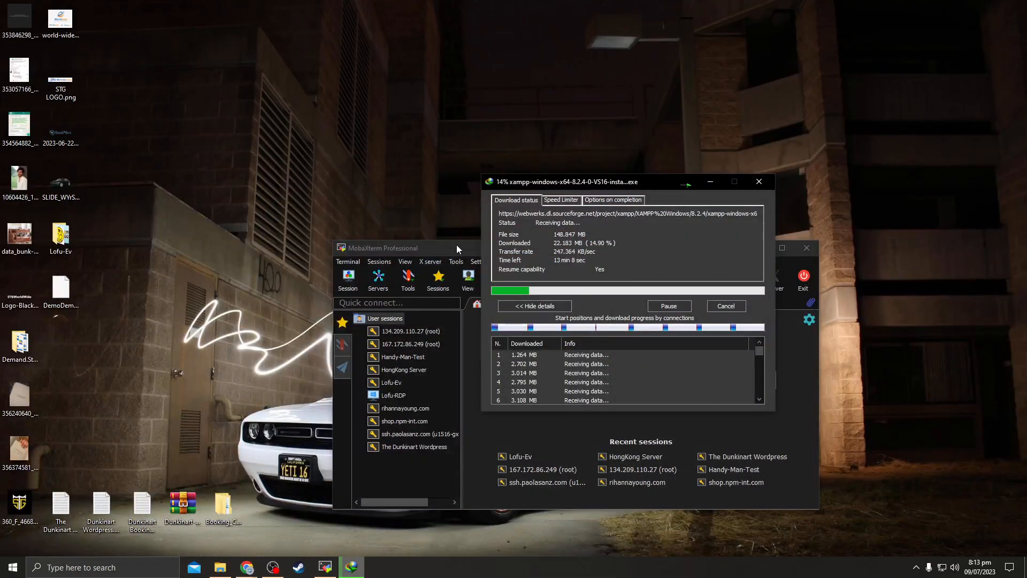
click(457, 248)
click(807, 248)
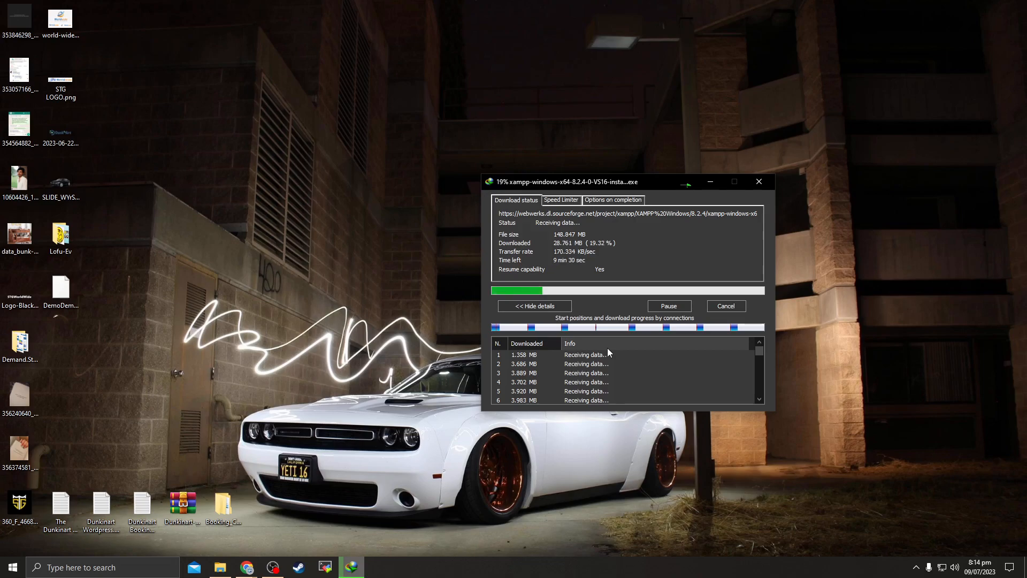
Close the extra WordPress, XAMPP success, Google and SourceForge tabs, then the Chrome window
click(249, 569)
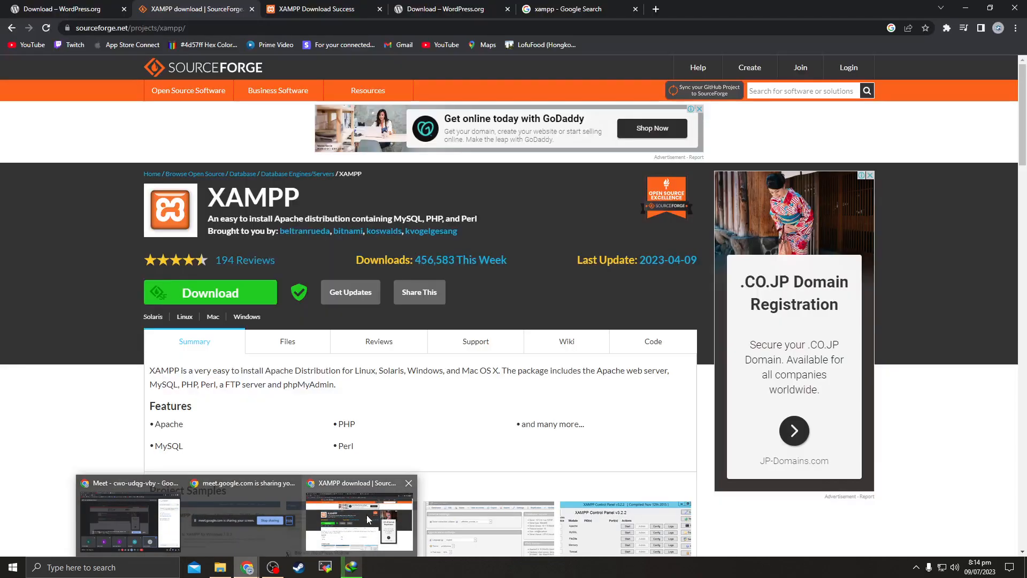
click(367, 523)
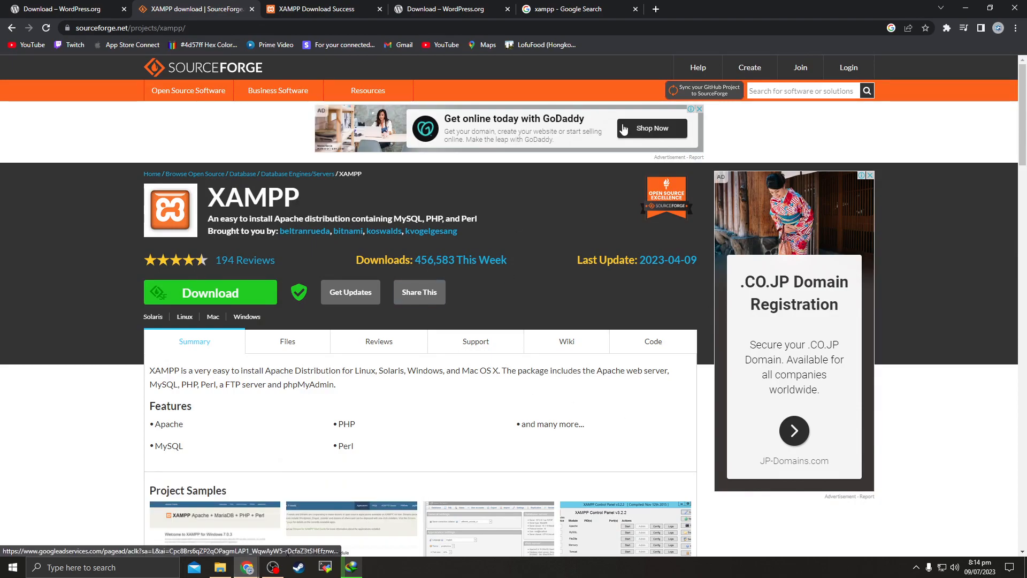
click(495, 9)
click(506, 10)
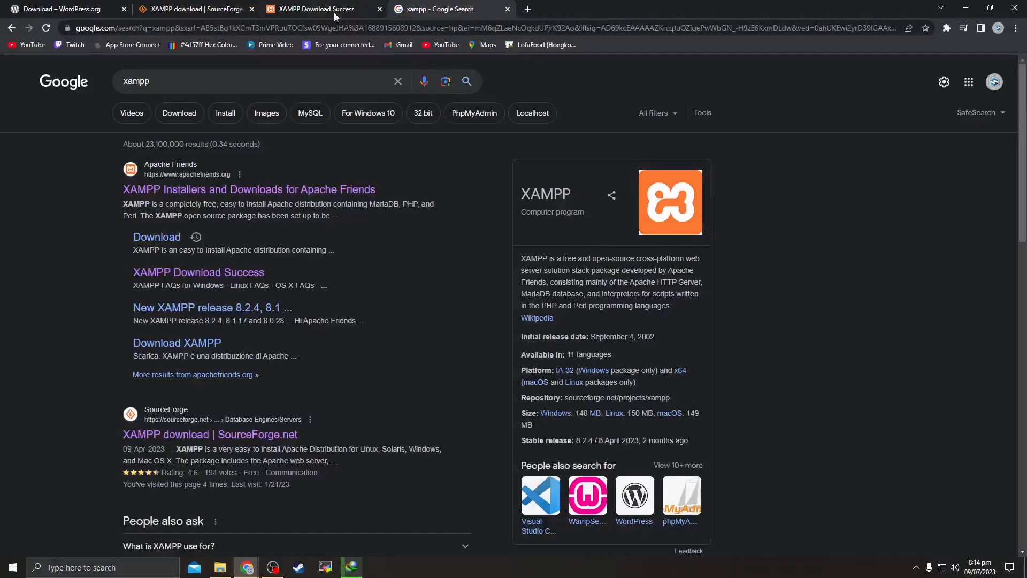
click(379, 9)
click(380, 9)
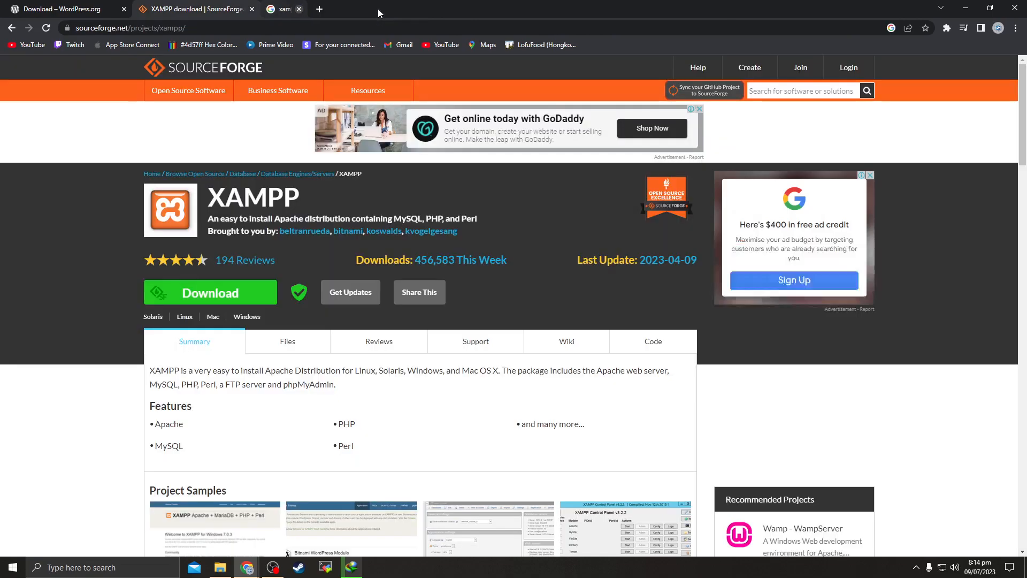
click(251, 9)
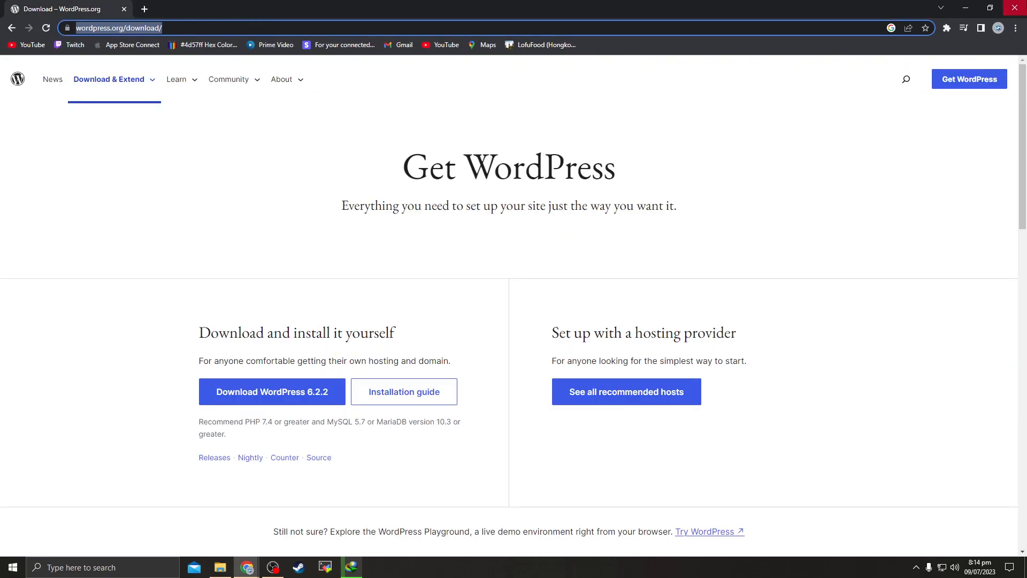
click(1015, 8)
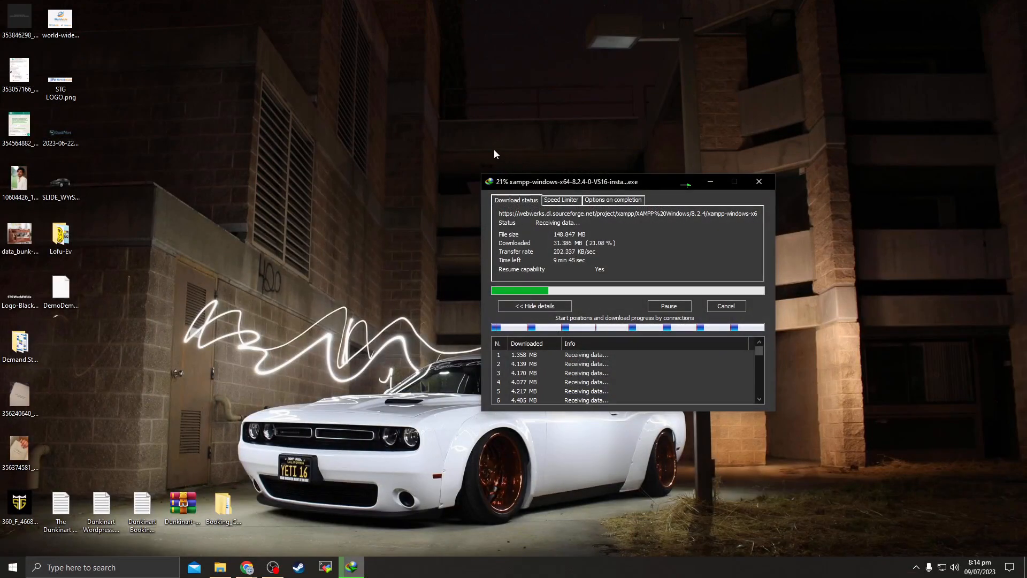
Drag the XAMPP installer download window toward the screen centre and focus it
drag(594, 183, 457, 144)
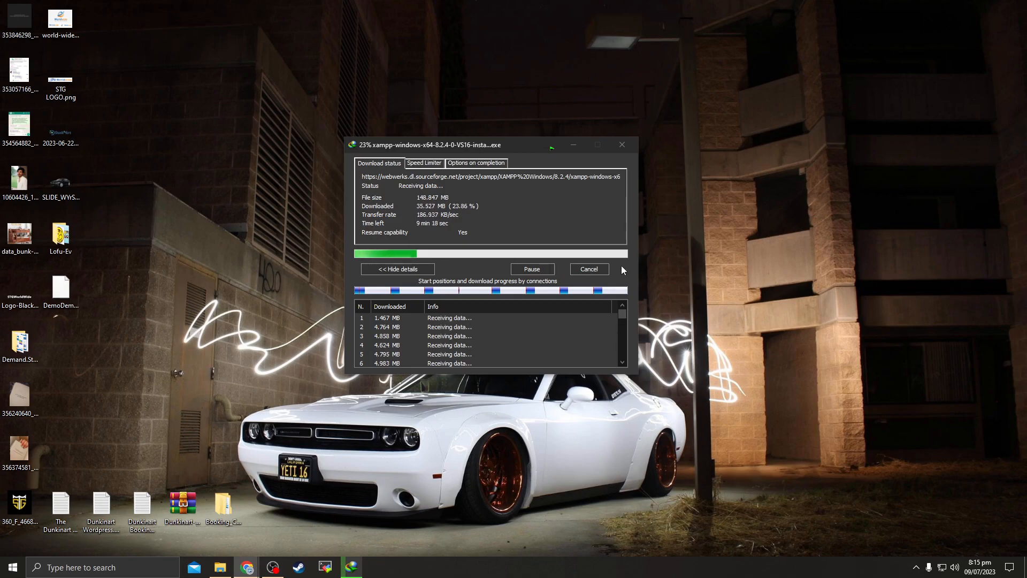
click(501, 220)
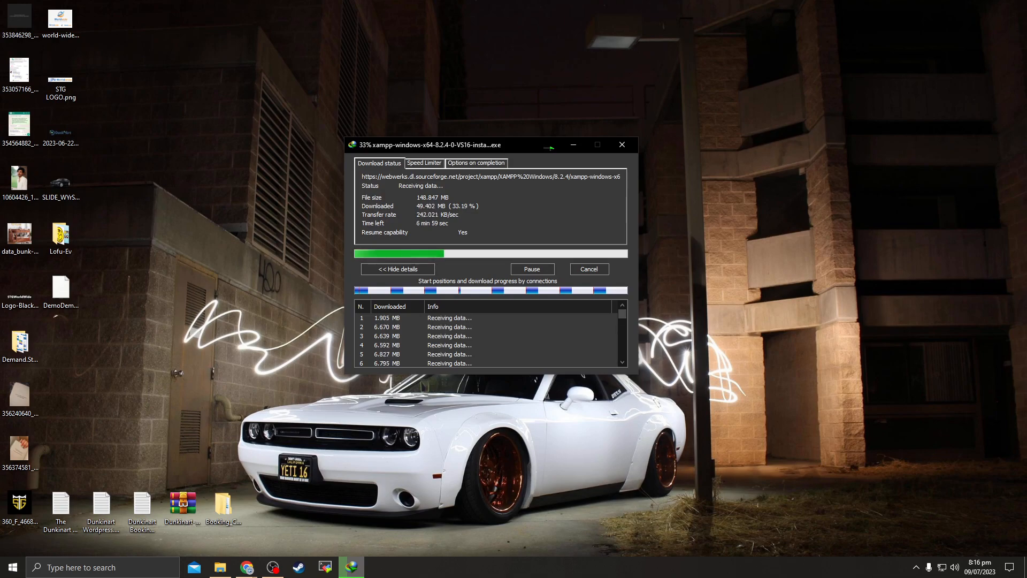
right_click(527, 567)
click(547, 532)
click(92, 158)
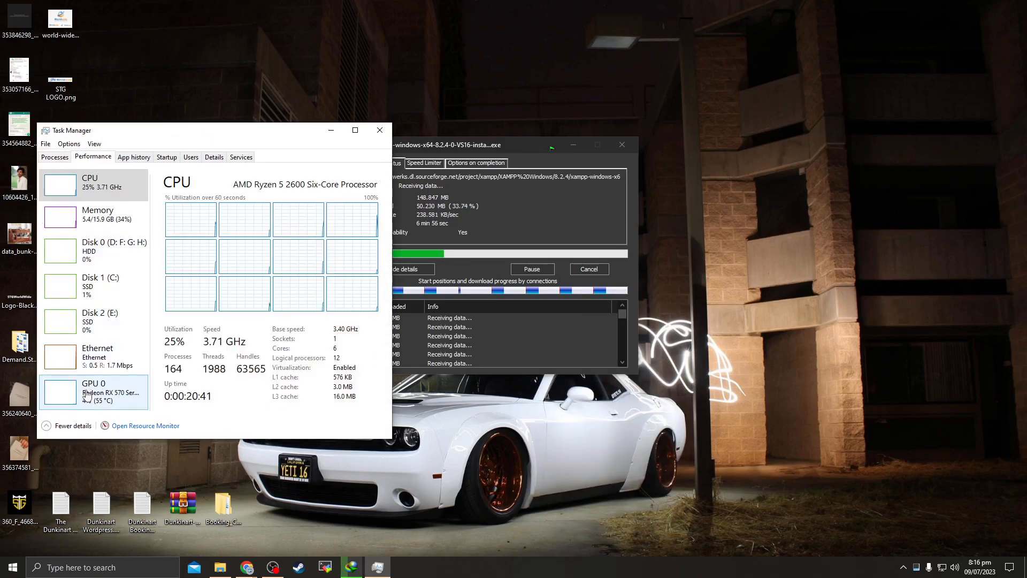
click(98, 357)
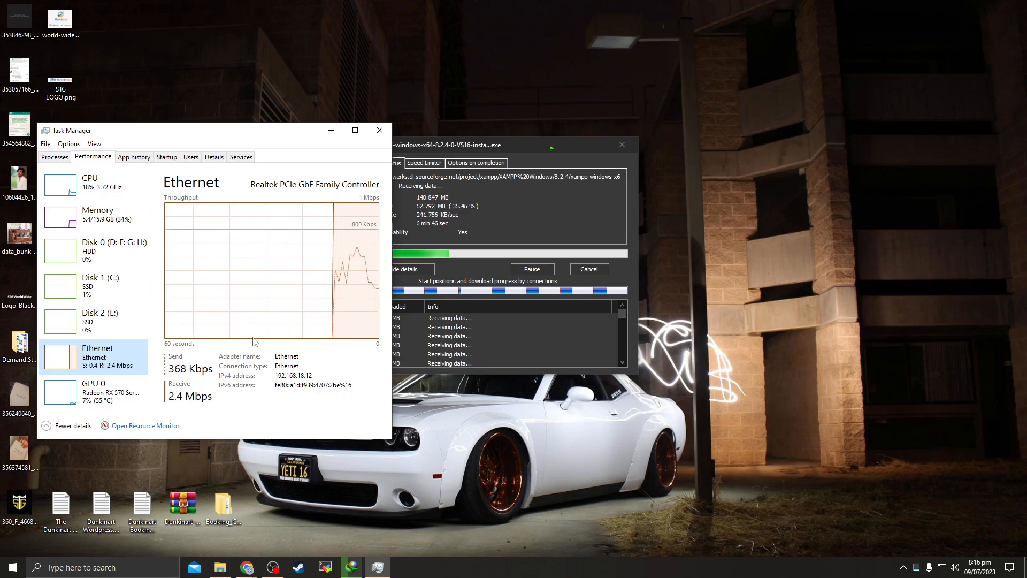
click(379, 130)
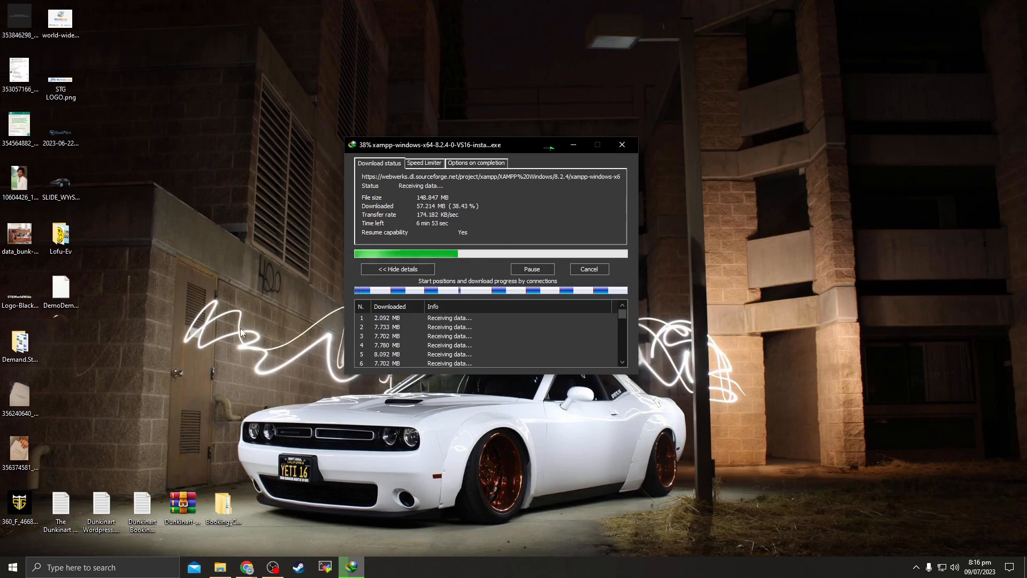
click(246, 567)
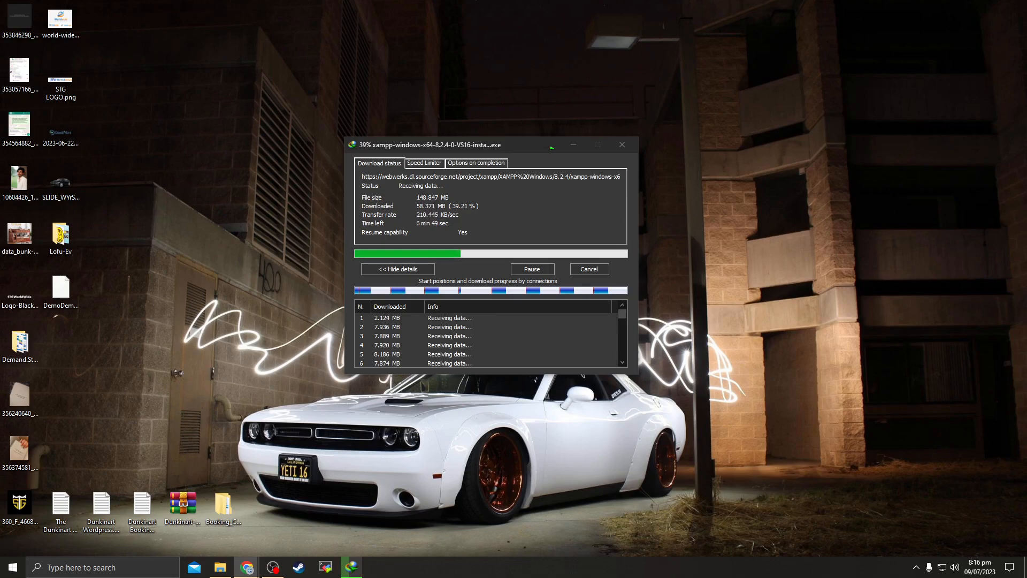
click(512, 230)
click(508, 218)
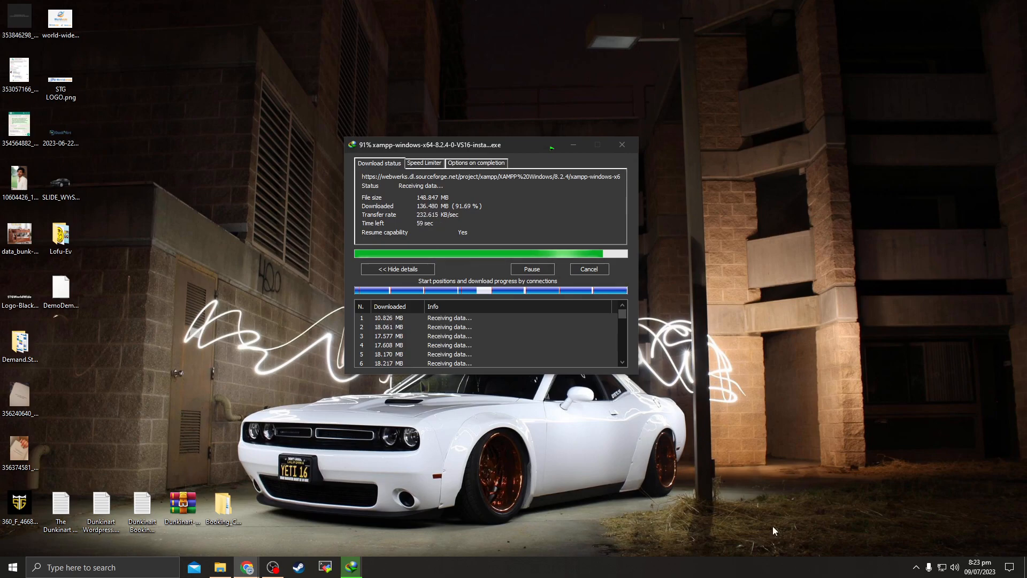
Open Properties for the xampp-windows installer download in IDM and select its source address
click(916, 567)
click(939, 525)
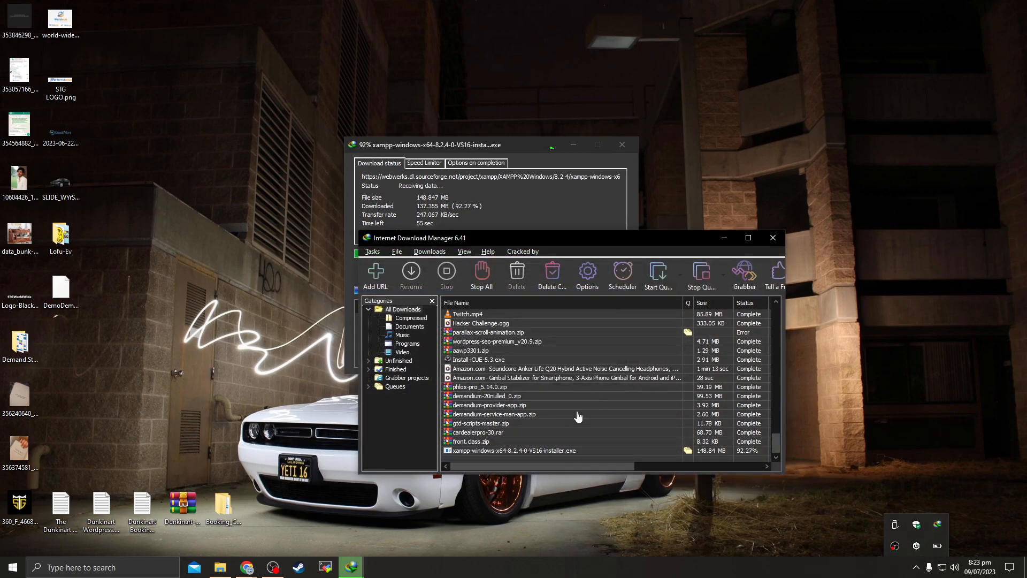
right_click(518, 451)
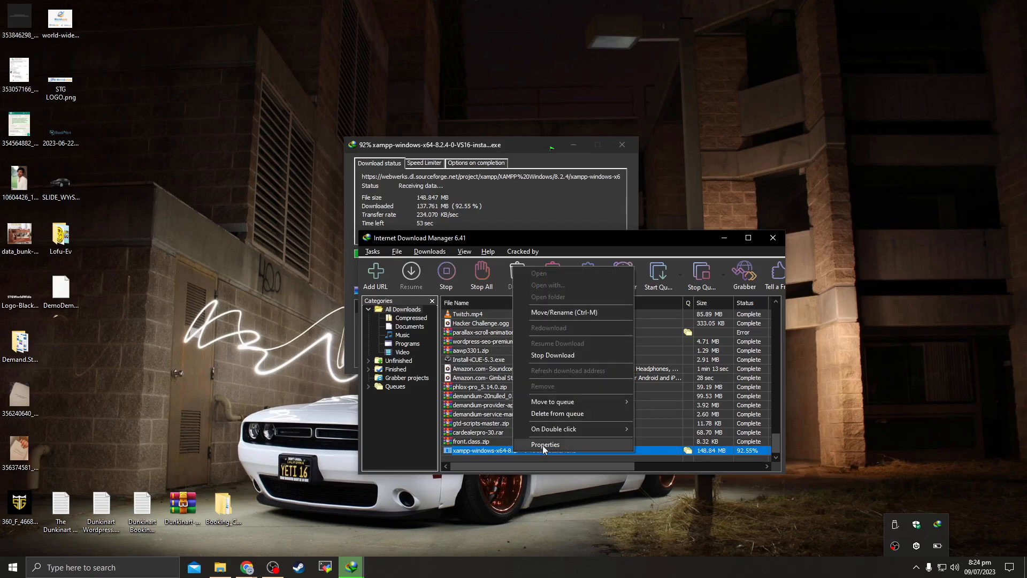
click(542, 445)
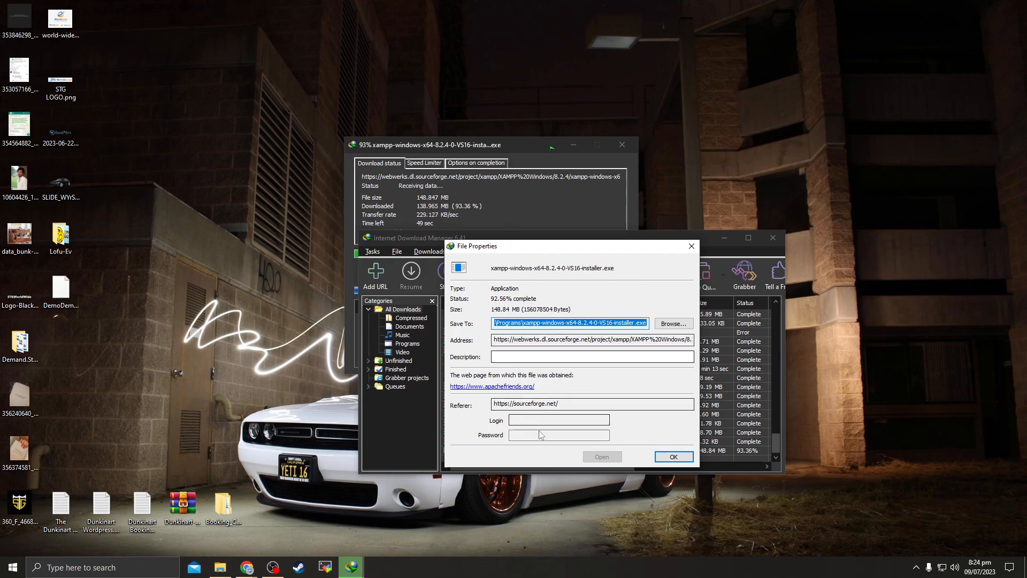
drag(498, 340, 717, 351)
drag(602, 341, 473, 341)
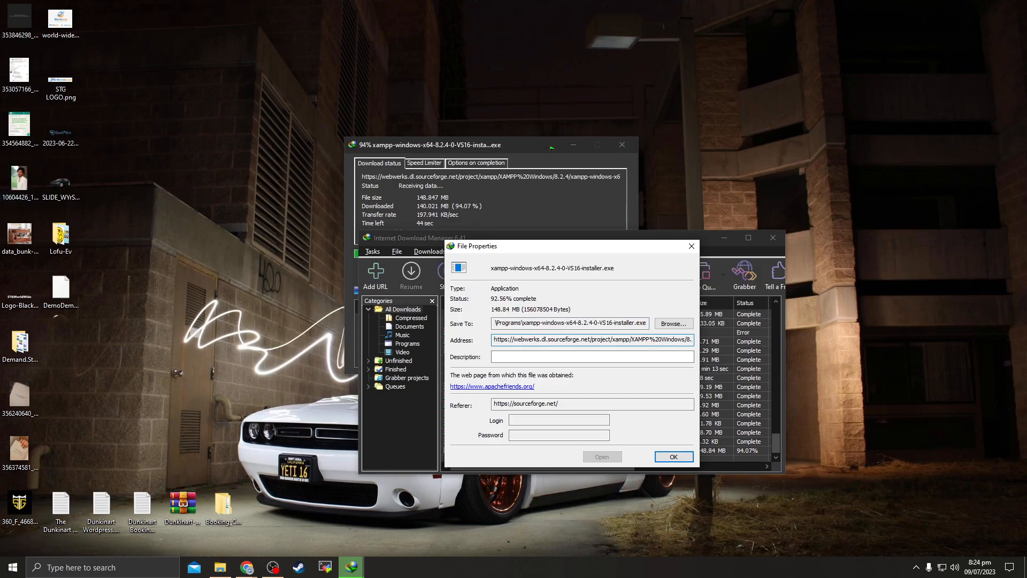
key(alt+Tab)
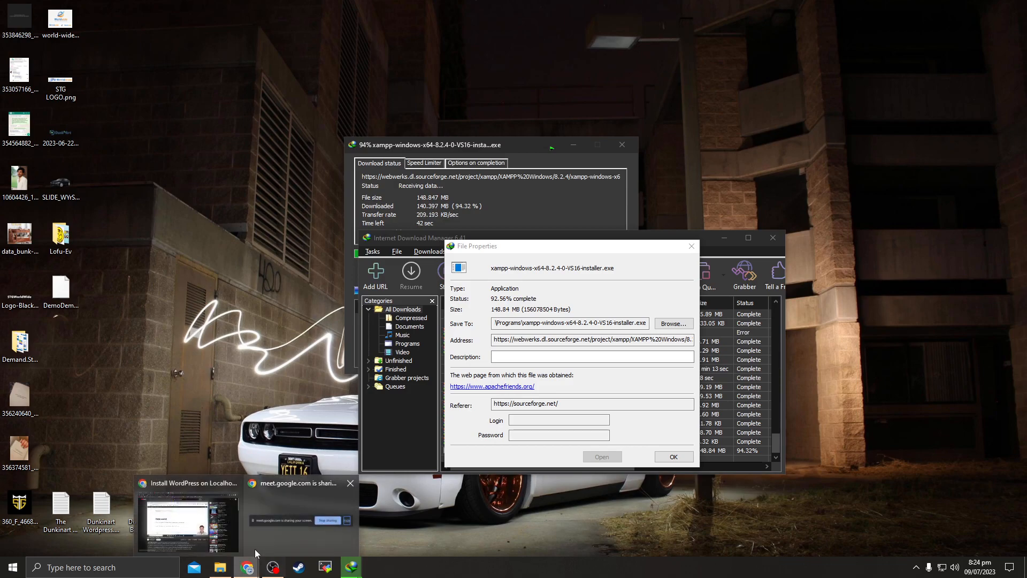
Search Google for xampp in Chrome and open the Apache Friends XAMPP page
click(247, 567)
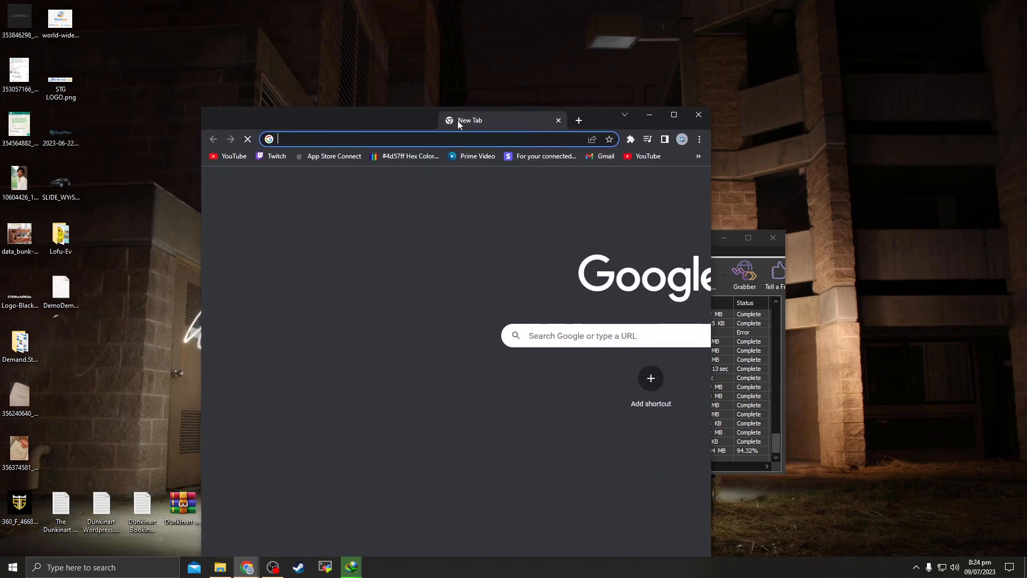
click(425, 139)
key(Return)
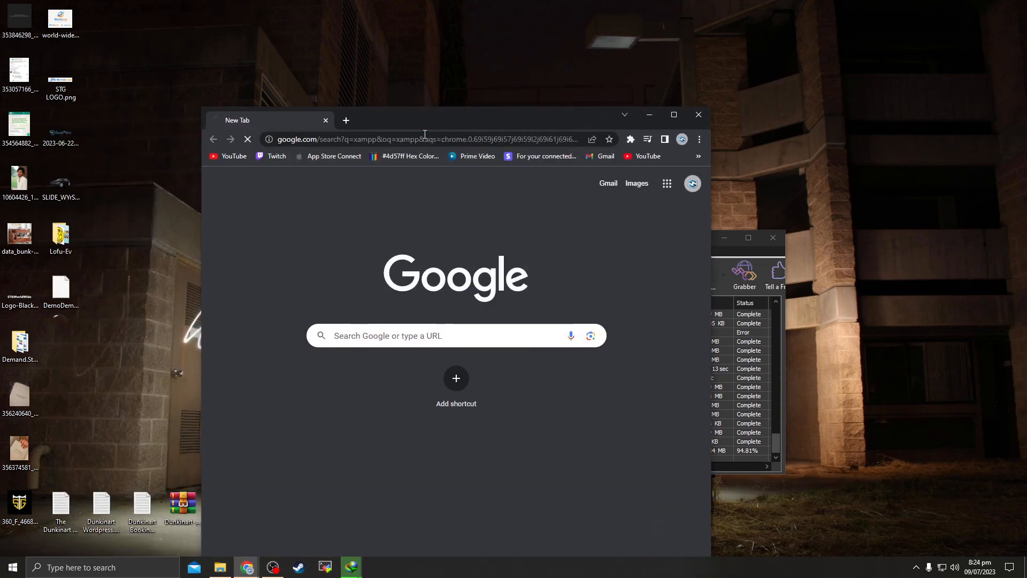
double_click(456, 117)
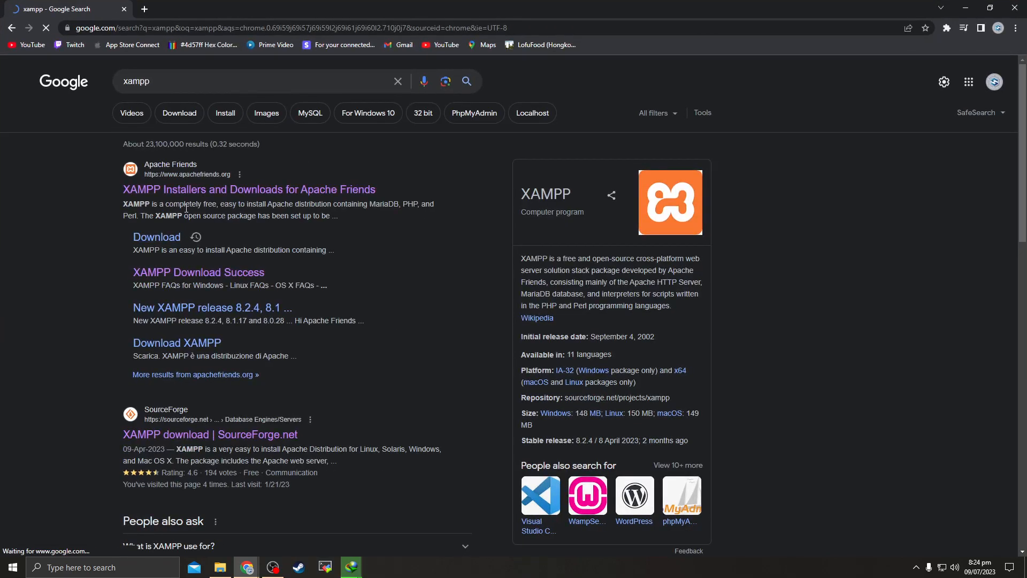
scroll(185, 209, down, 6)
scroll(316, 259, up, 6)
click(201, 189)
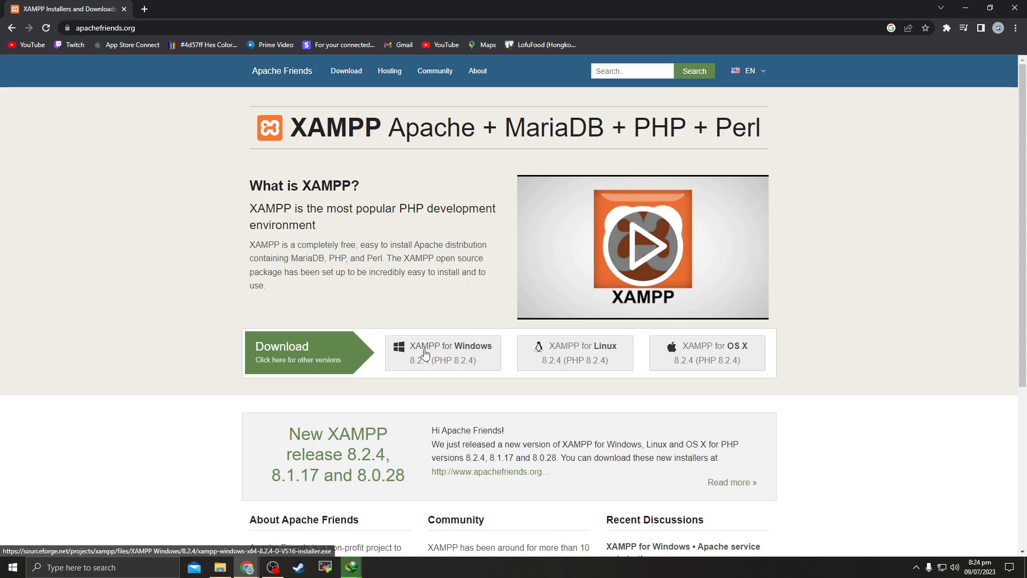
Toggle IDM's browser integration, start the XAMPP for Windows download, and cancel the duplicate link
right_click(425, 353)
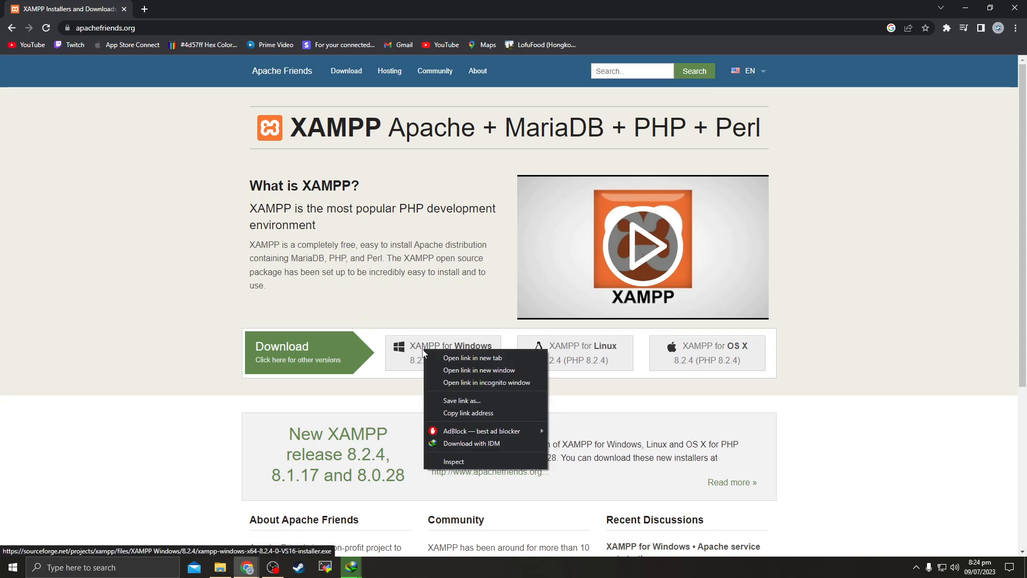
click(946, 27)
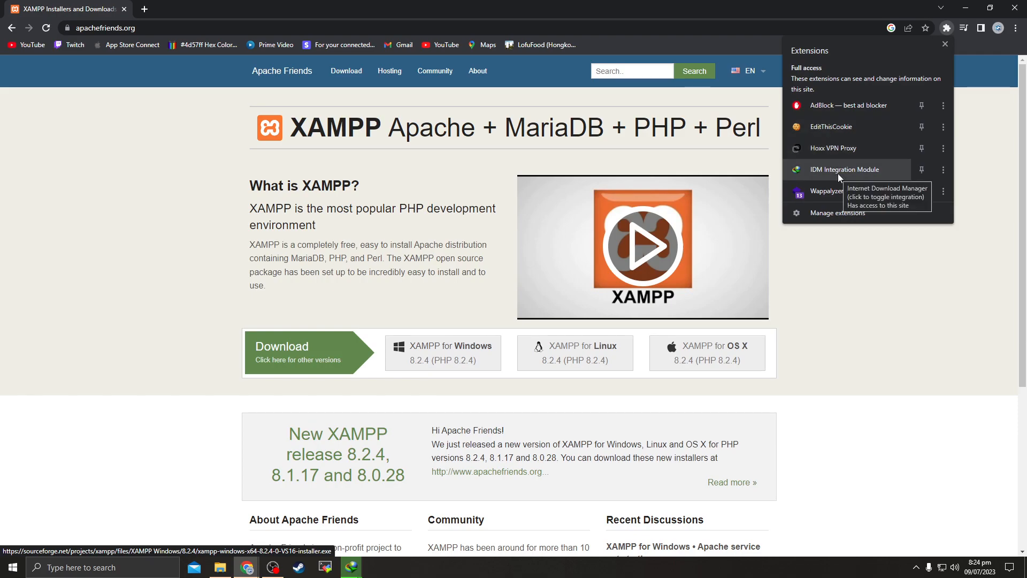
click(866, 168)
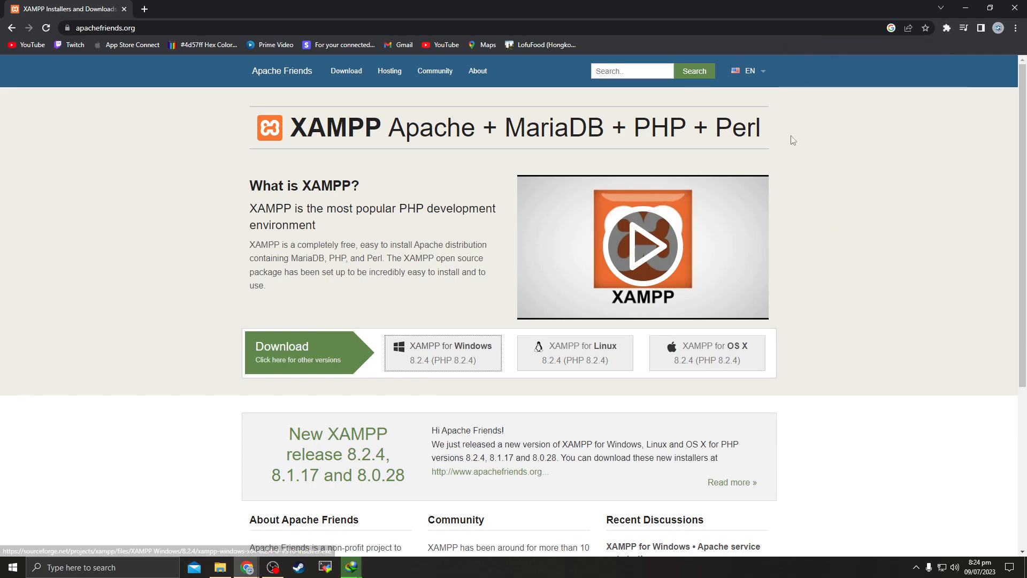
click(422, 365)
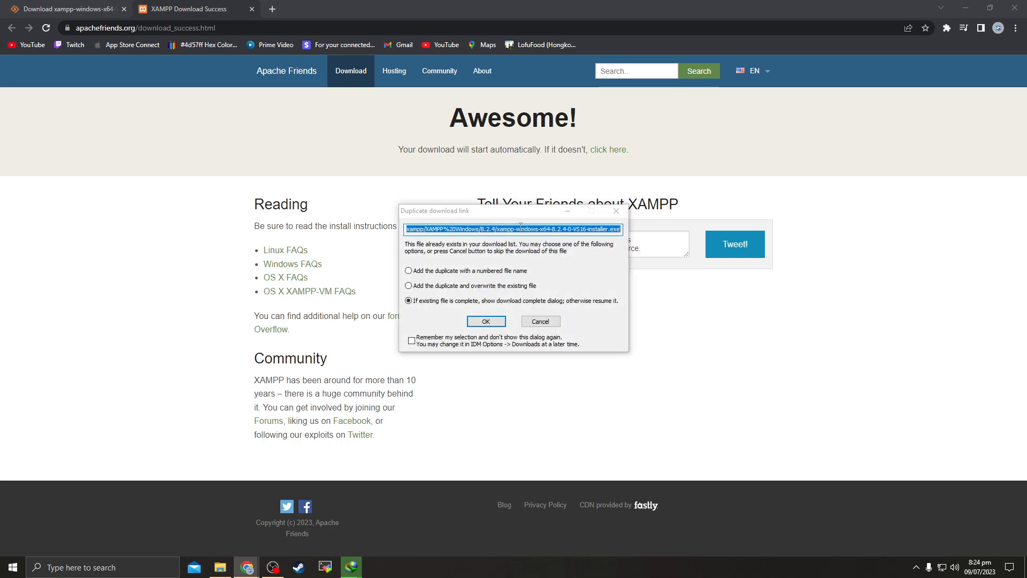
right_click(521, 227)
click(541, 262)
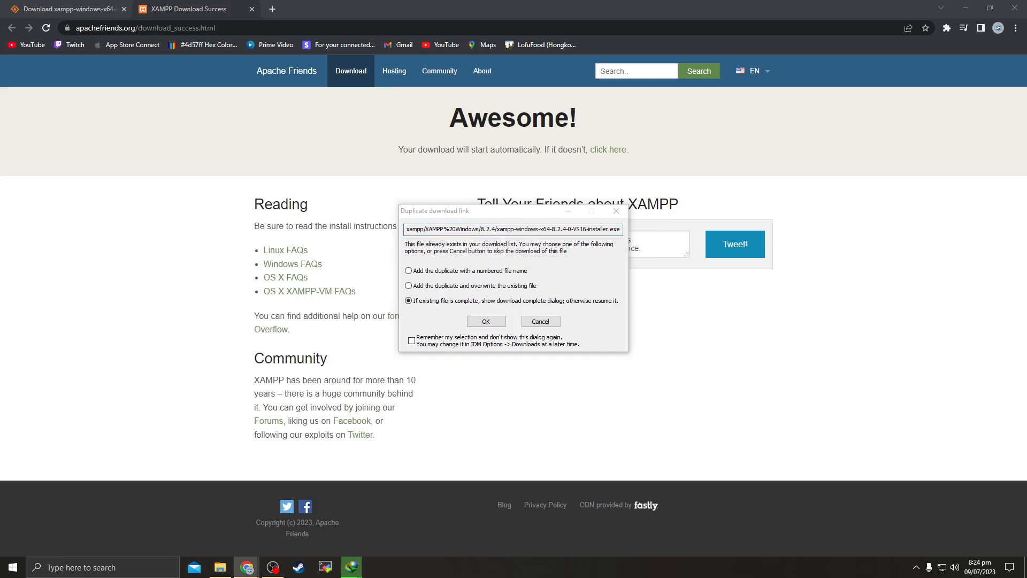
click(552, 322)
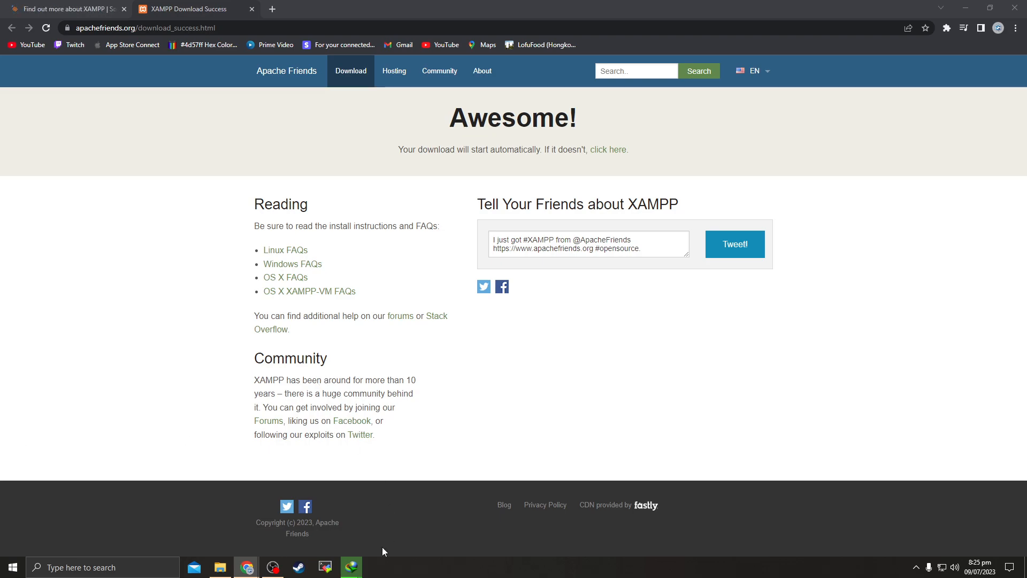
Close the XAMPP download success tab and open Downloads\Programs from IDM's completion dialog
mouse_move(361, 569)
click(321, 524)
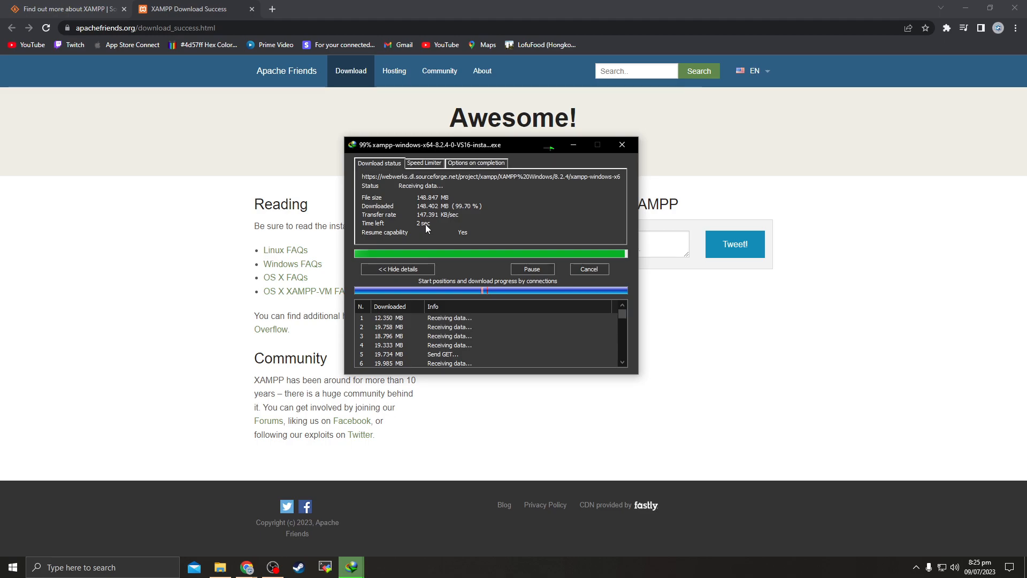
click(252, 8)
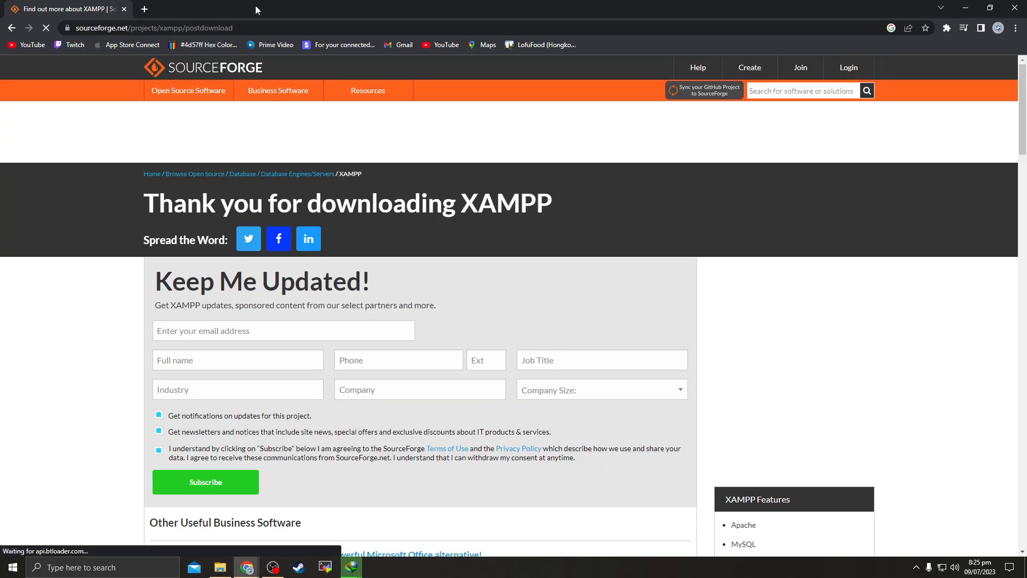
click(1019, 5)
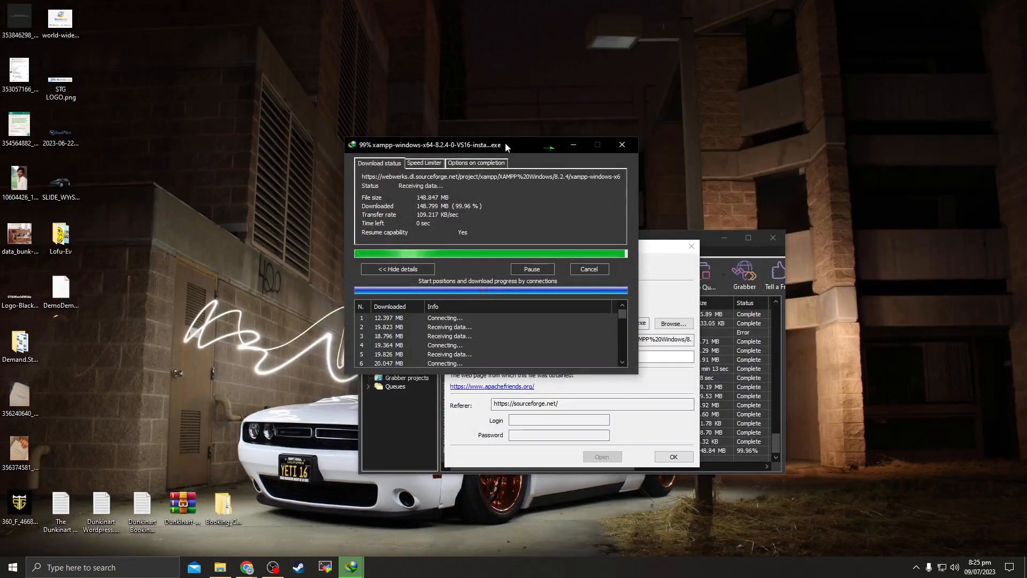
drag(505, 144, 300, 117)
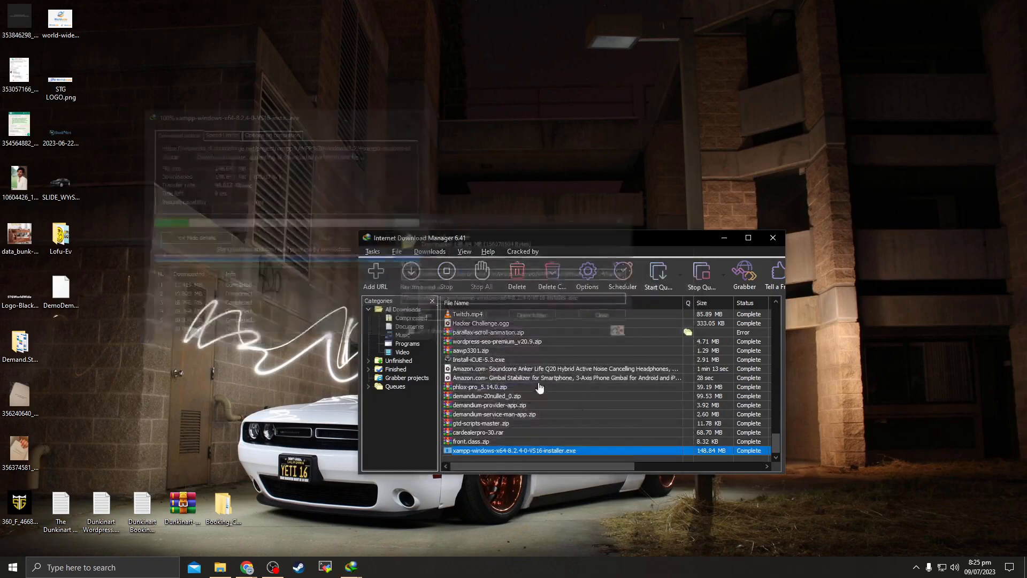
click(532, 316)
click(773, 238)
Run xampp-windows-x64-8.2.4-0-VS16-installer.exe from the maximized Explorer and approve the UAC prompt
click(660, 9)
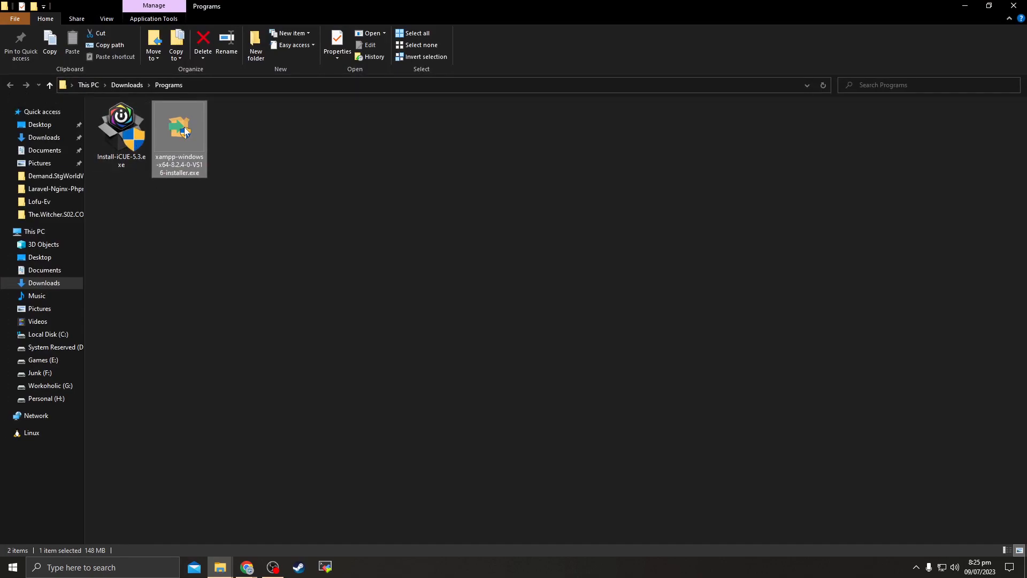
click(256, 187)
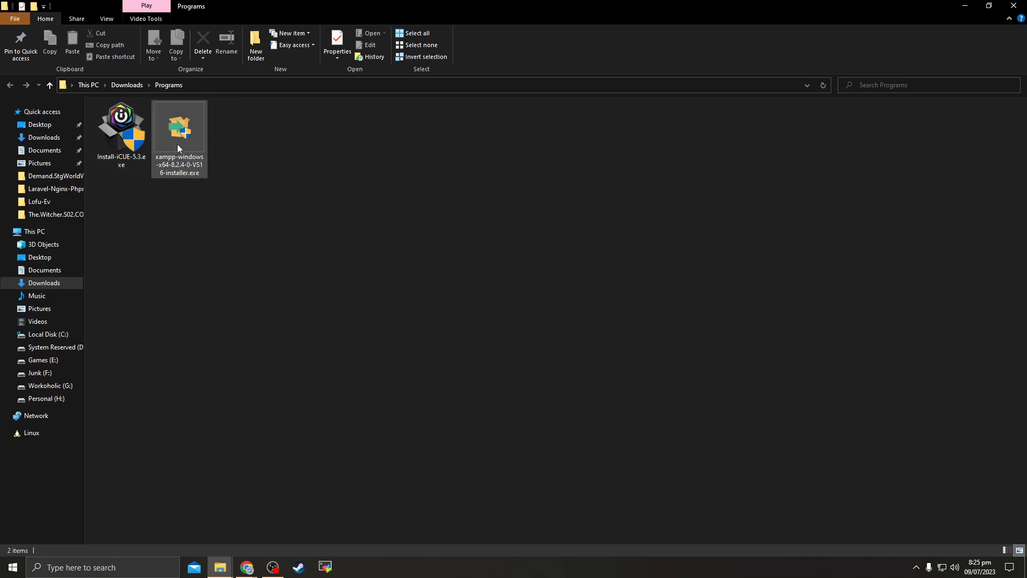
click(177, 143)
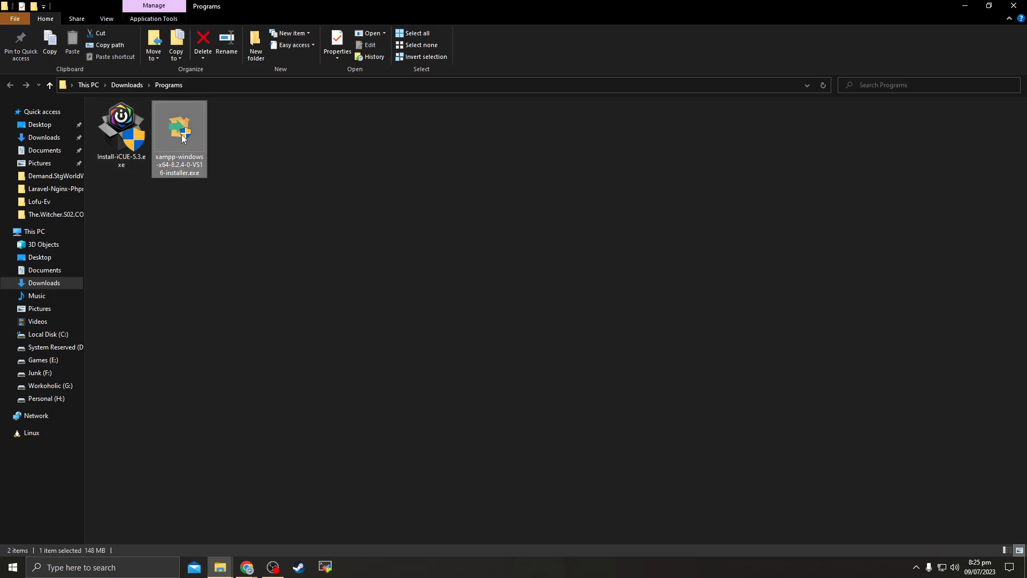
double_click(182, 138)
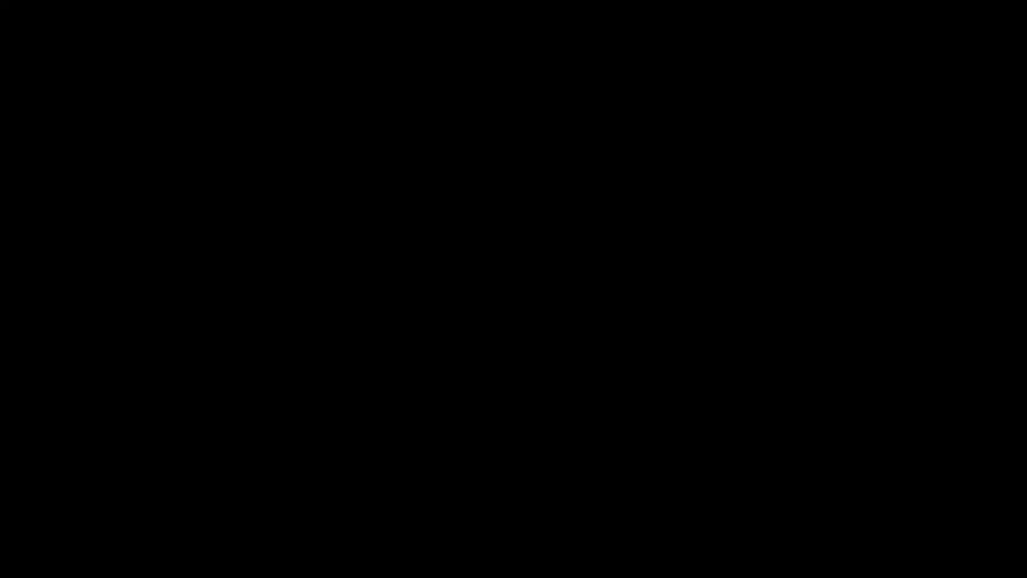
key(alt+y)
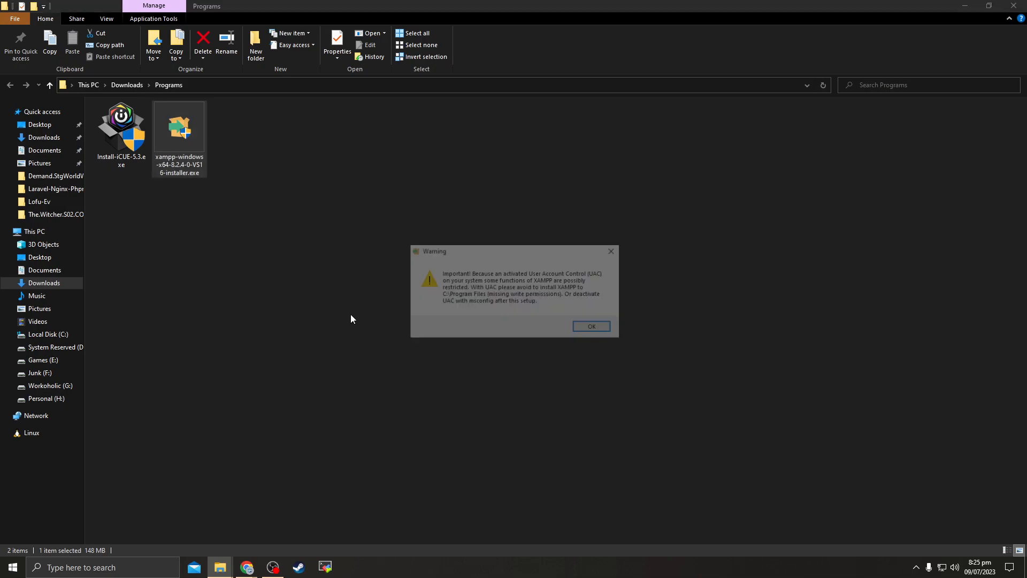
Dismiss the UAC warning and run setup with default components, C:\xampp folder and default language
click(609, 326)
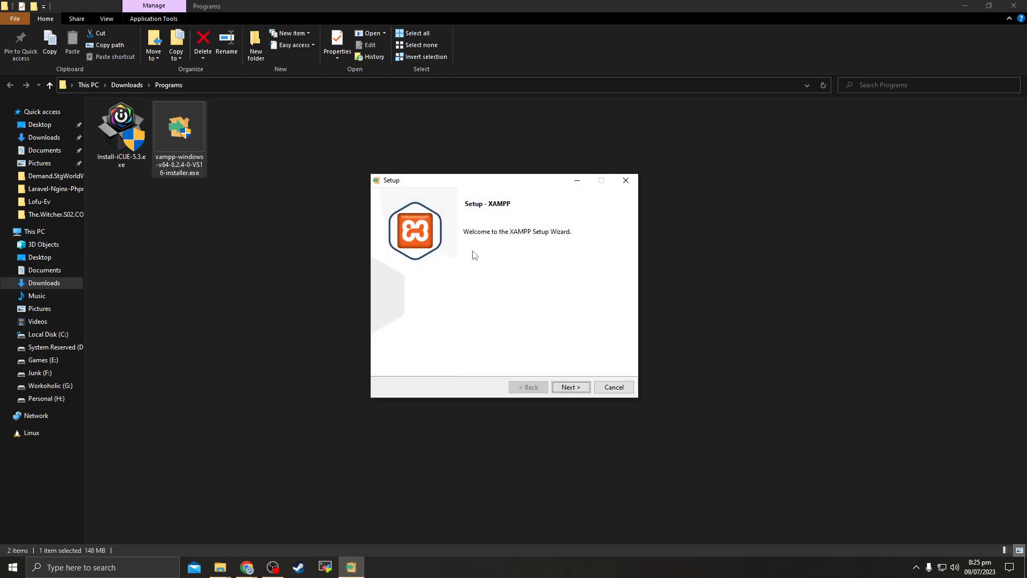
click(568, 387)
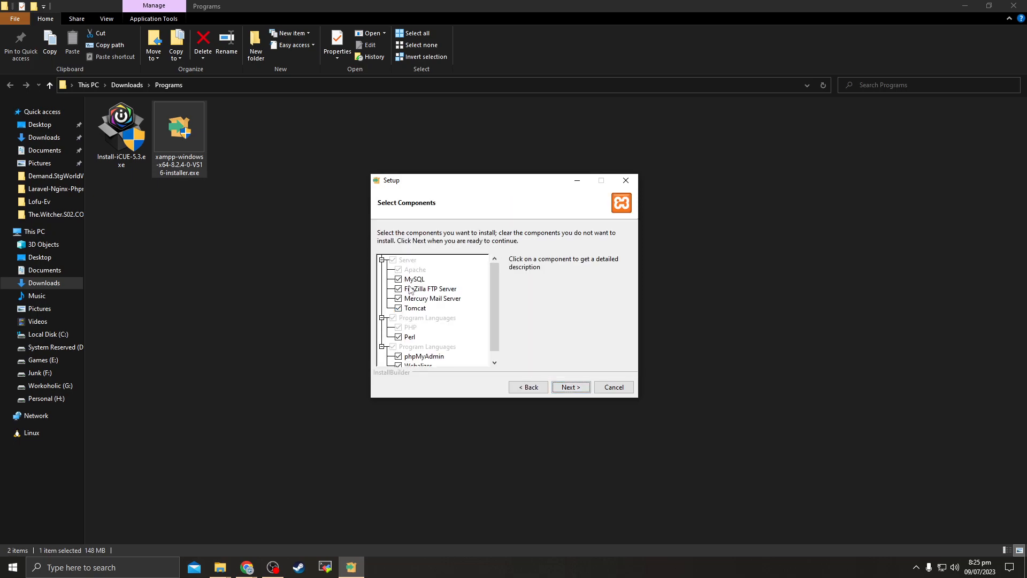
click(570, 391)
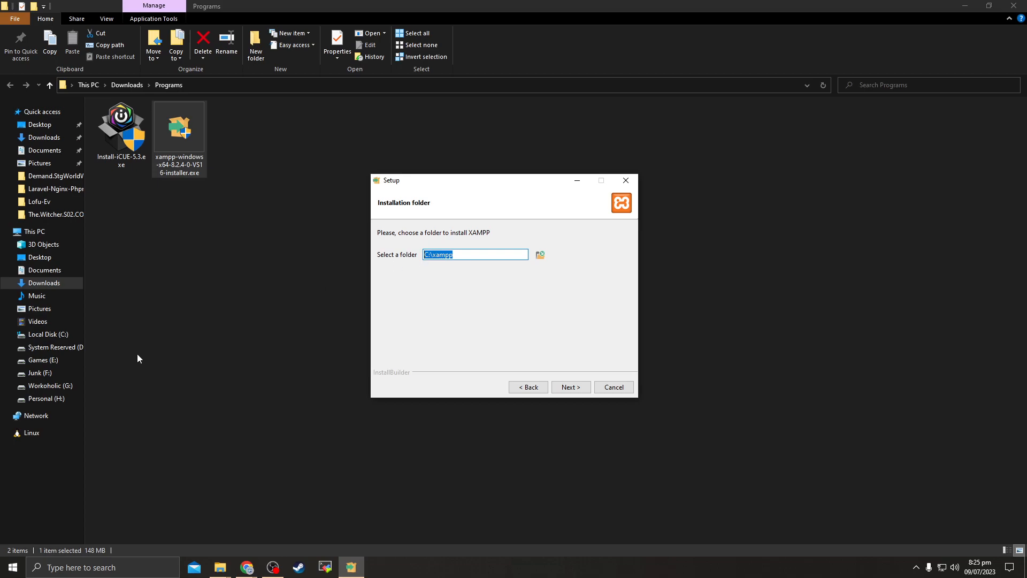
drag(452, 254, 425, 254)
click(453, 254)
click(567, 388)
click(571, 388)
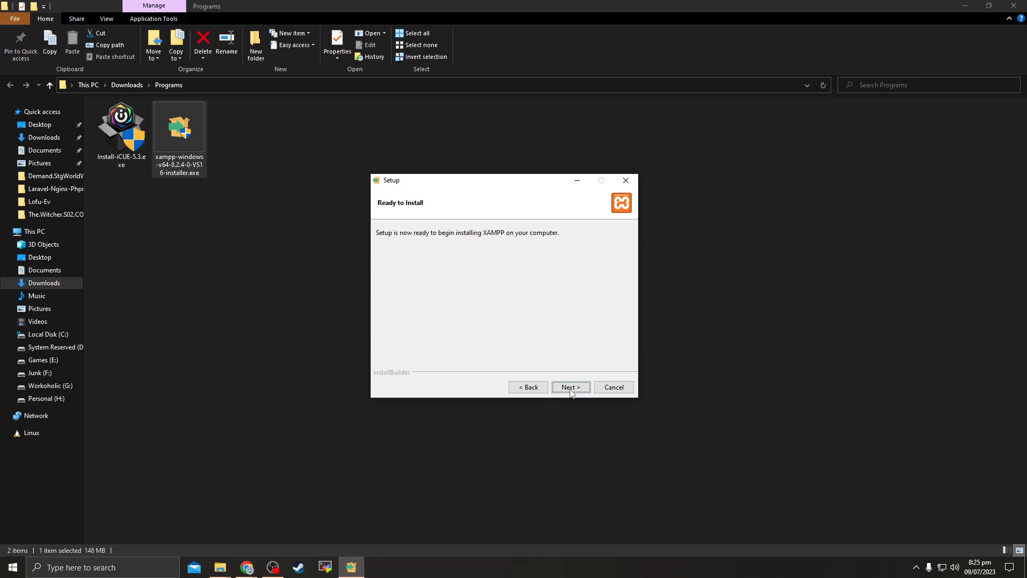
click(571, 390)
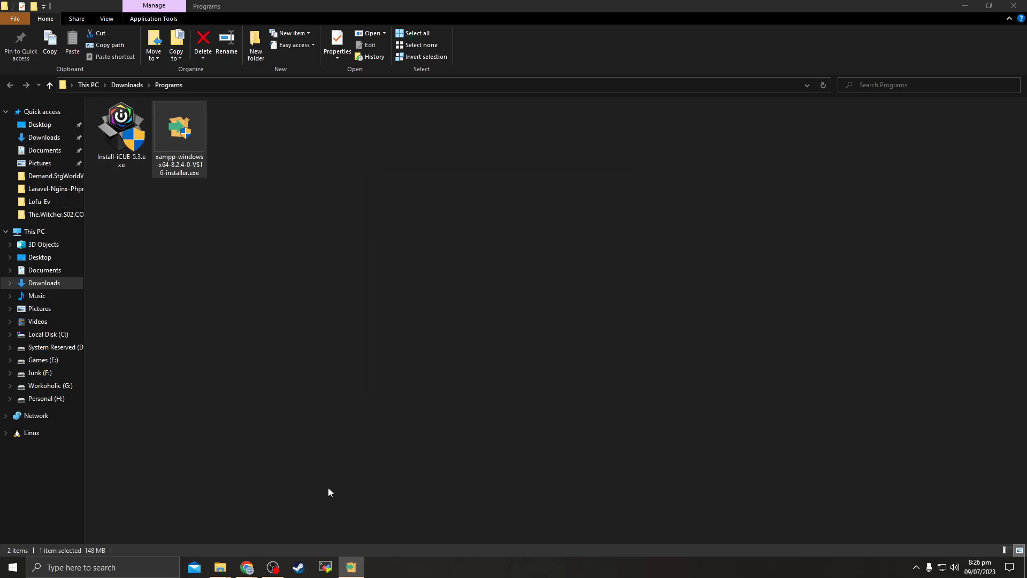
Show and refresh the desktop, then bring back the XAMPP Setup window showing unpacking progress
key(super+d)
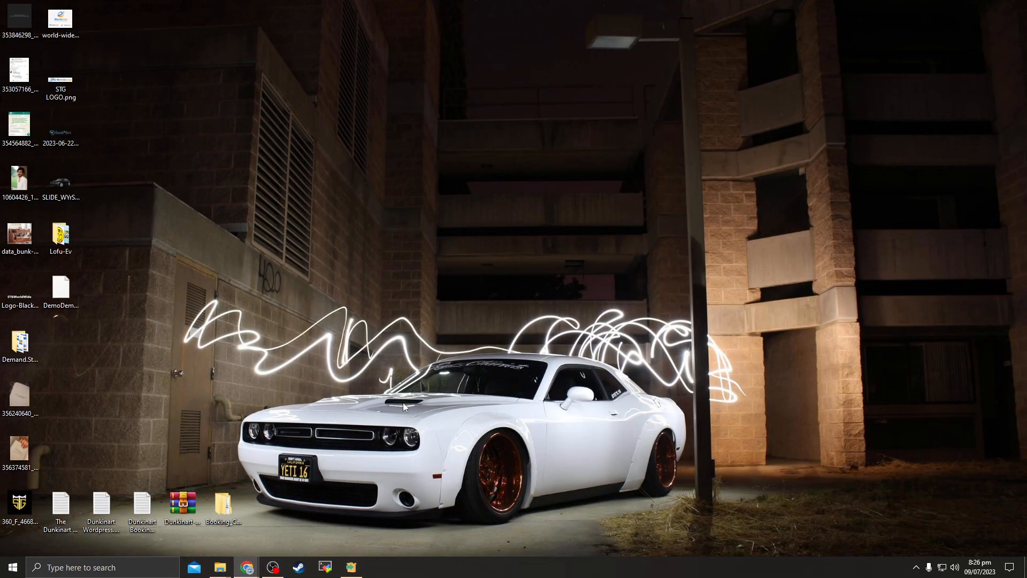
right_click(286, 248)
click(313, 279)
click(351, 566)
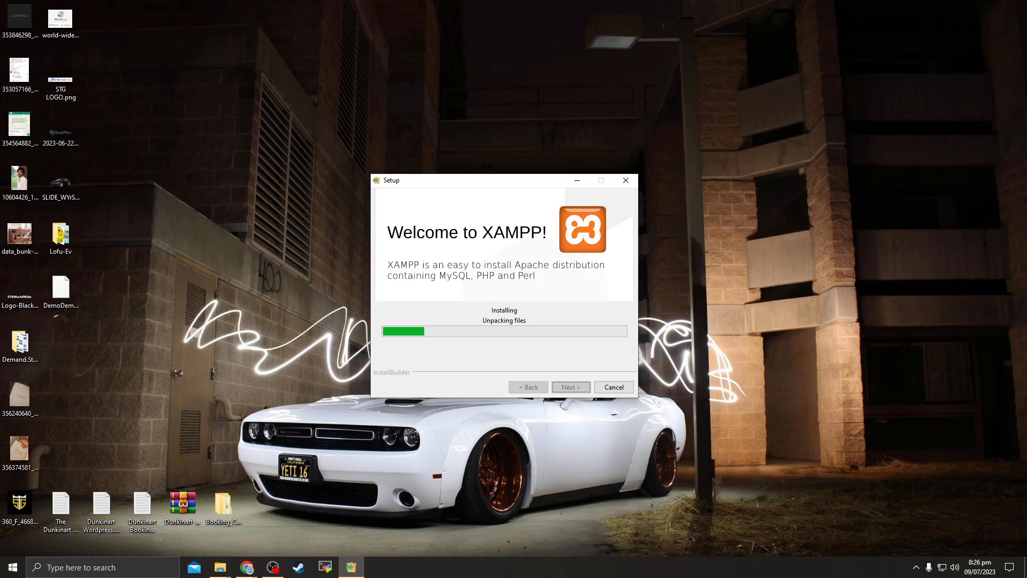
click(247, 566)
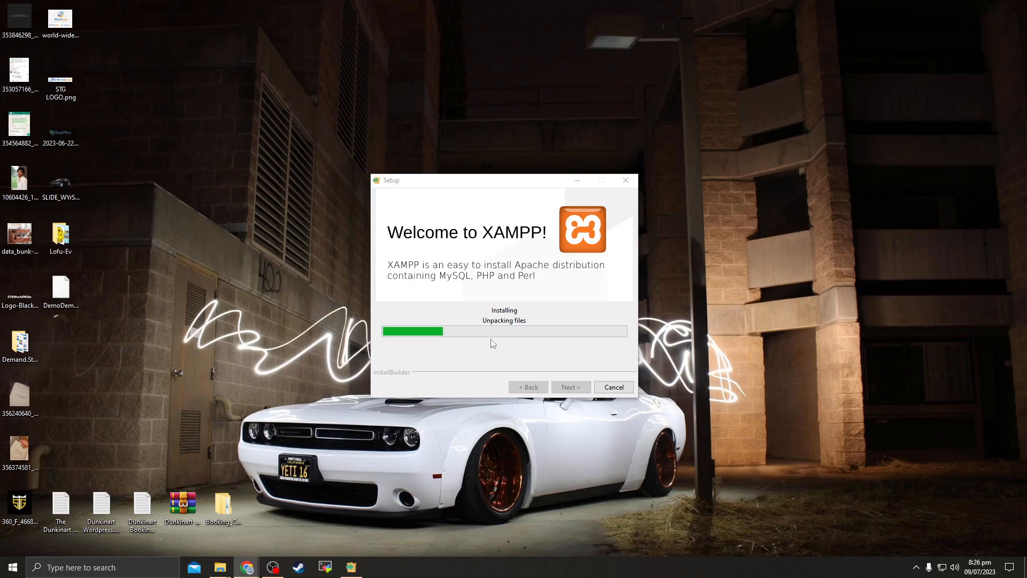
click(516, 349)
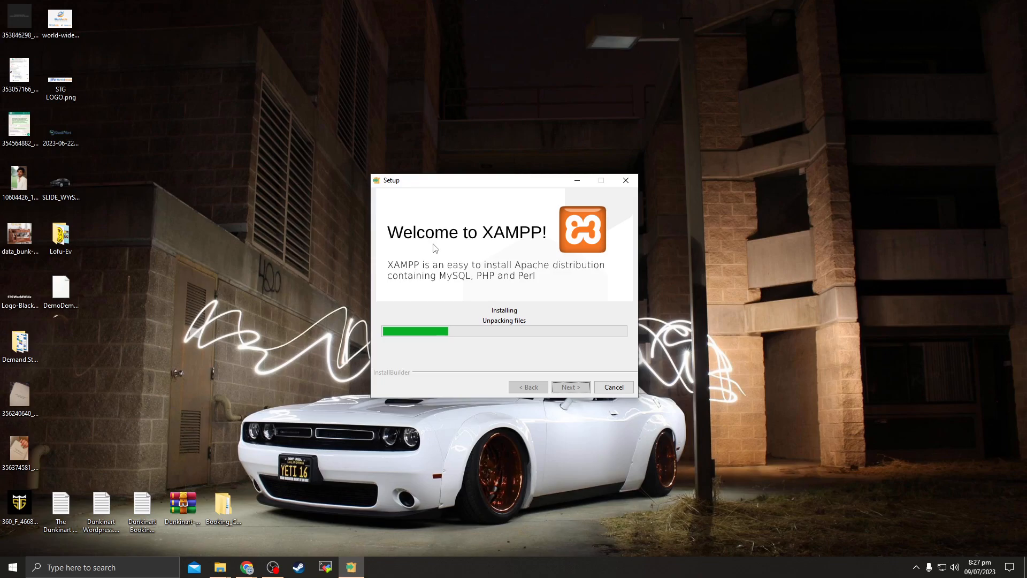
right_click(495, 567)
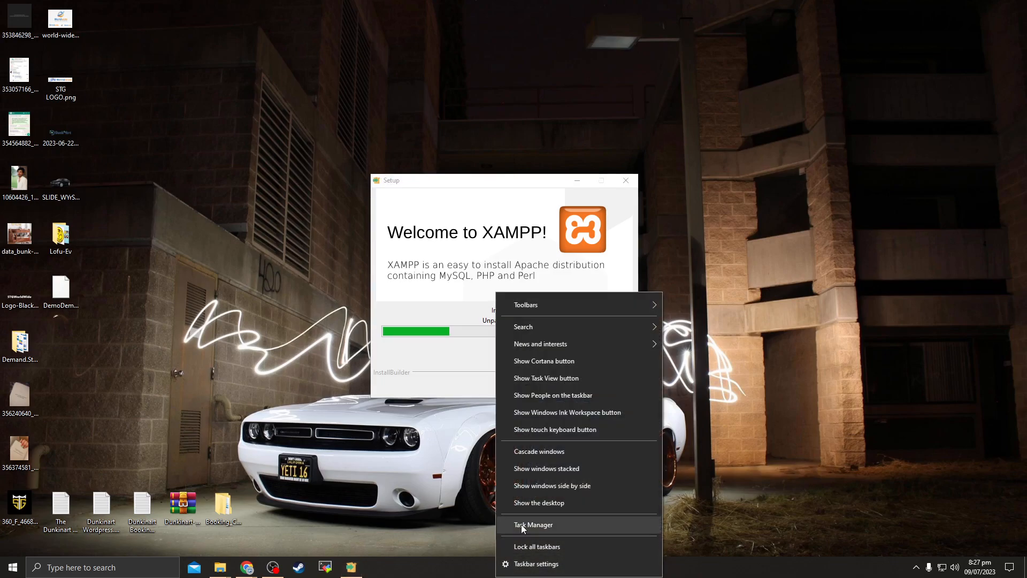
click(521, 525)
click(94, 158)
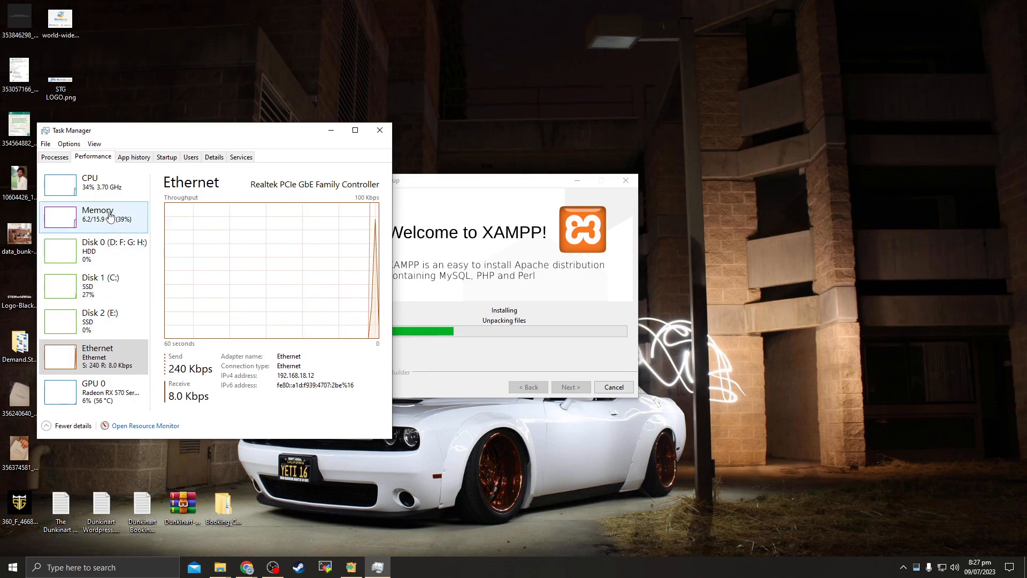
click(109, 254)
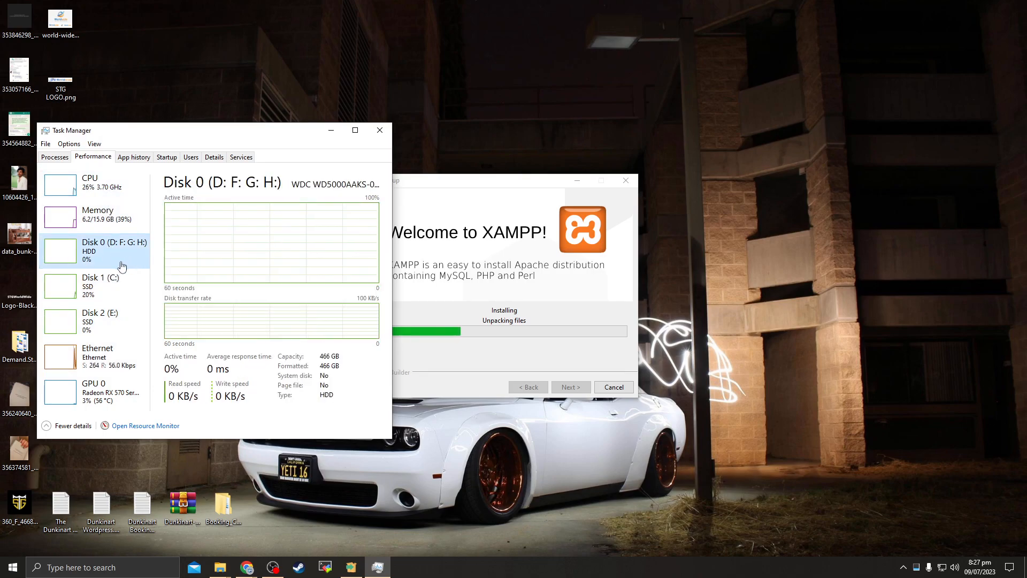
click(120, 283)
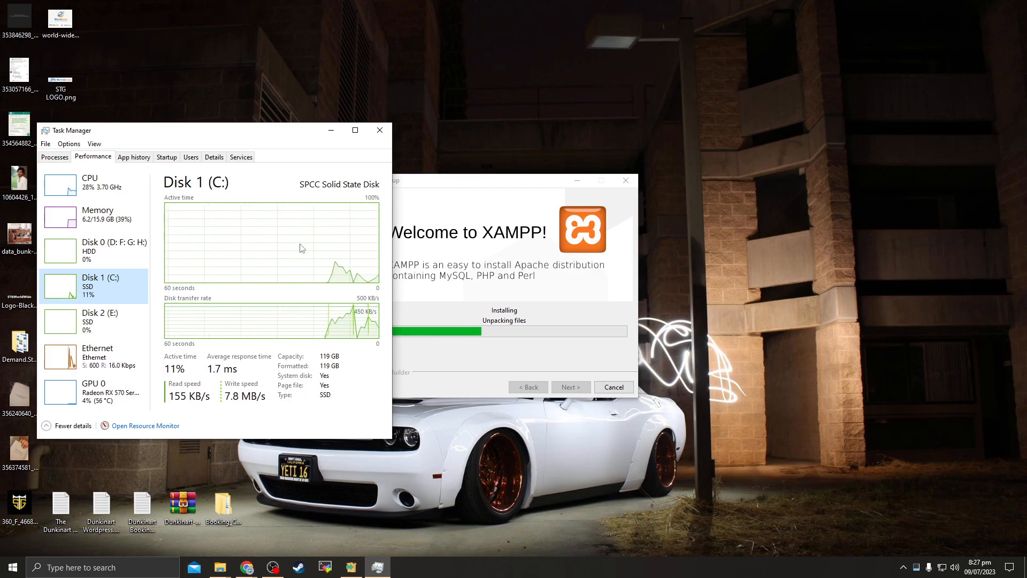
click(380, 130)
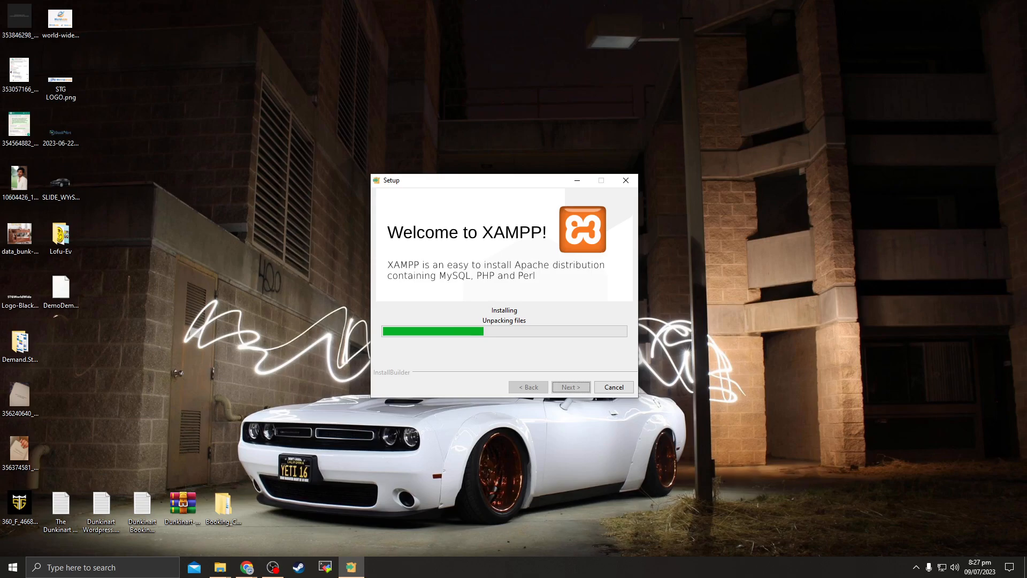
key(alt+Tab)
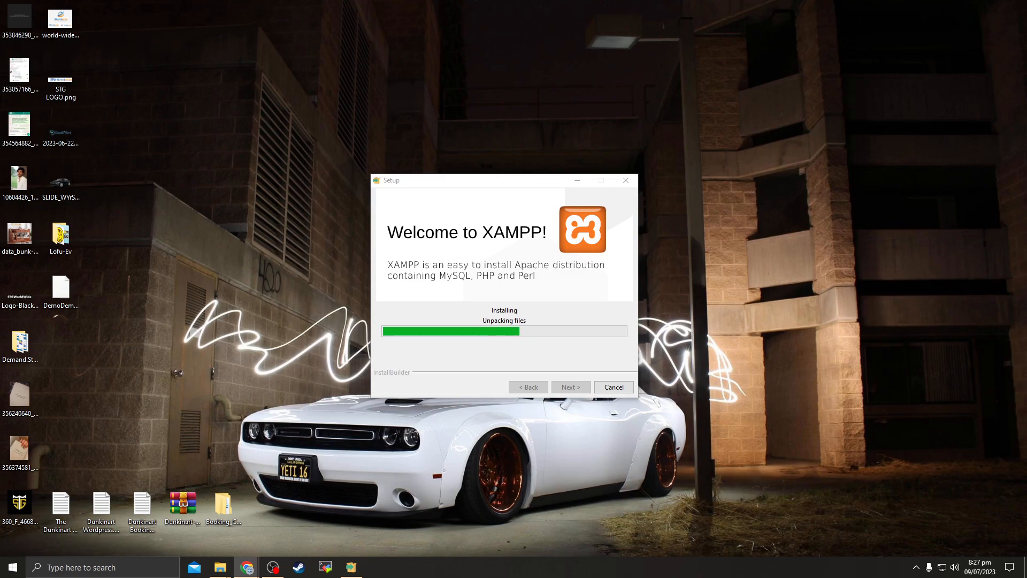
click(556, 309)
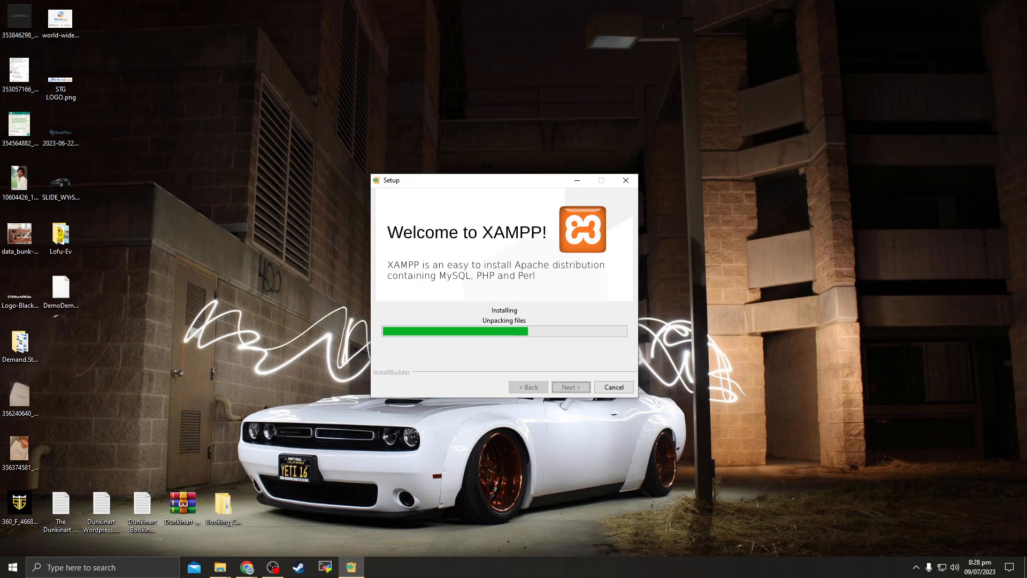
Let XAMPP Setup keep unpacking files until the Apache firewall alert appears
key(alt+Tab)
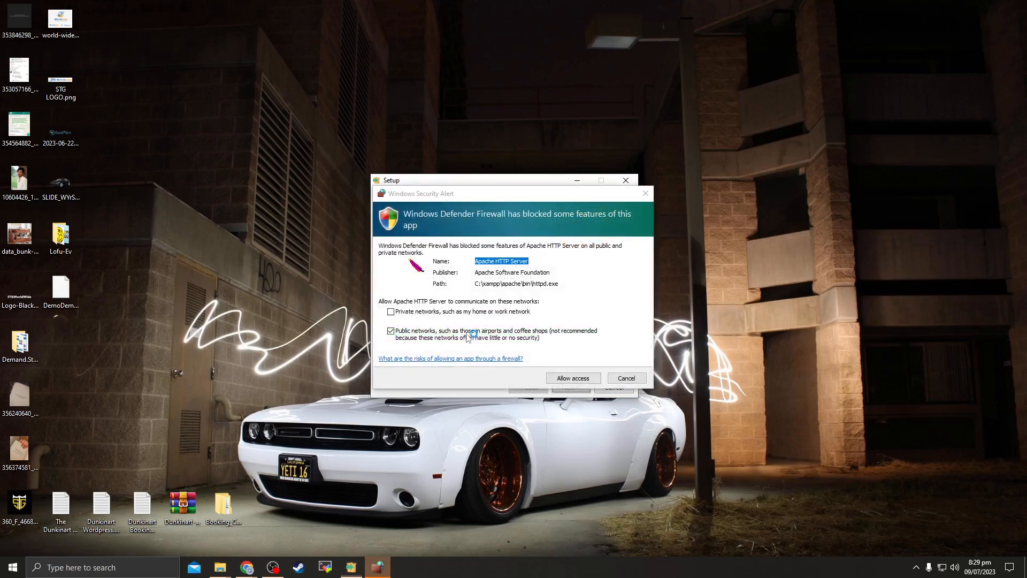
Allow Apache HTTP Server on private and public networks, then finish the XAMPP Setup wizard
drag(454, 196, 598, 204)
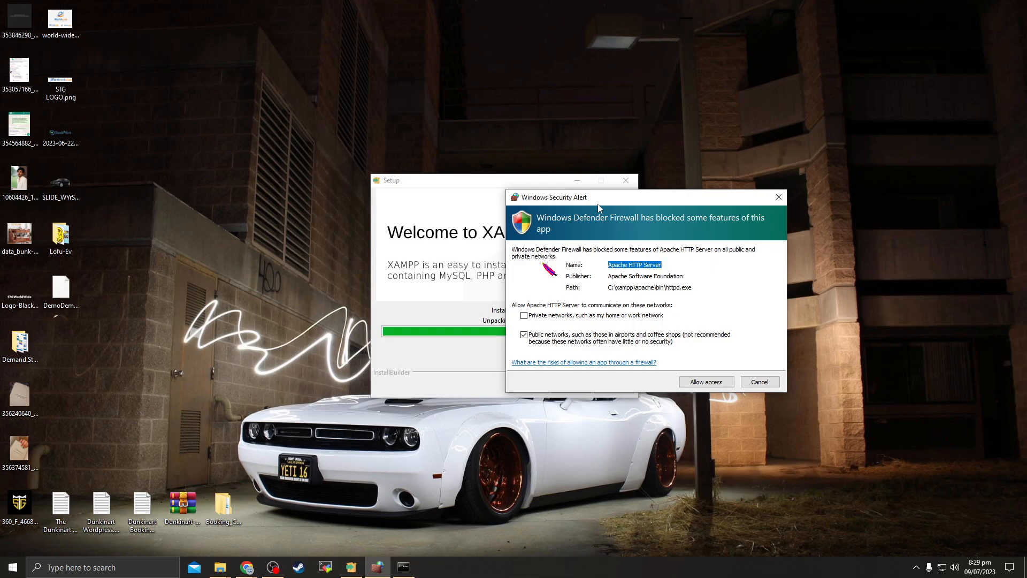
drag(596, 204, 697, 229)
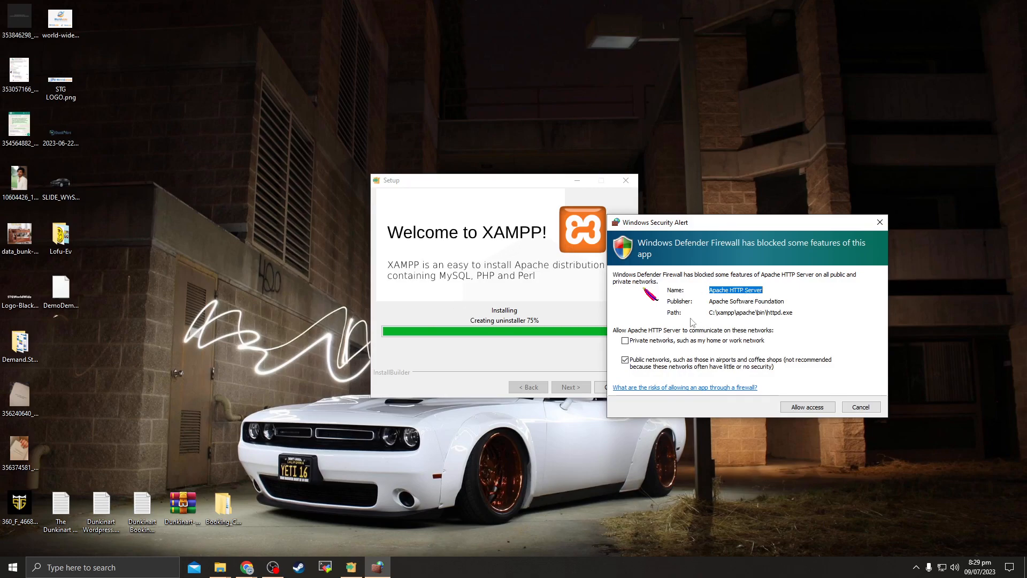
drag(678, 225, 623, 219)
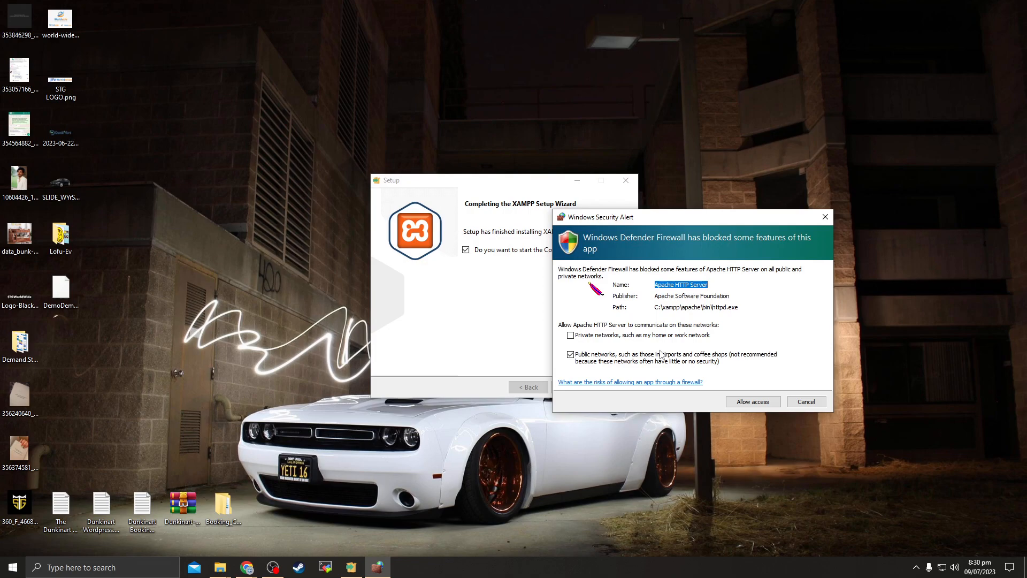
click(571, 335)
click(750, 405)
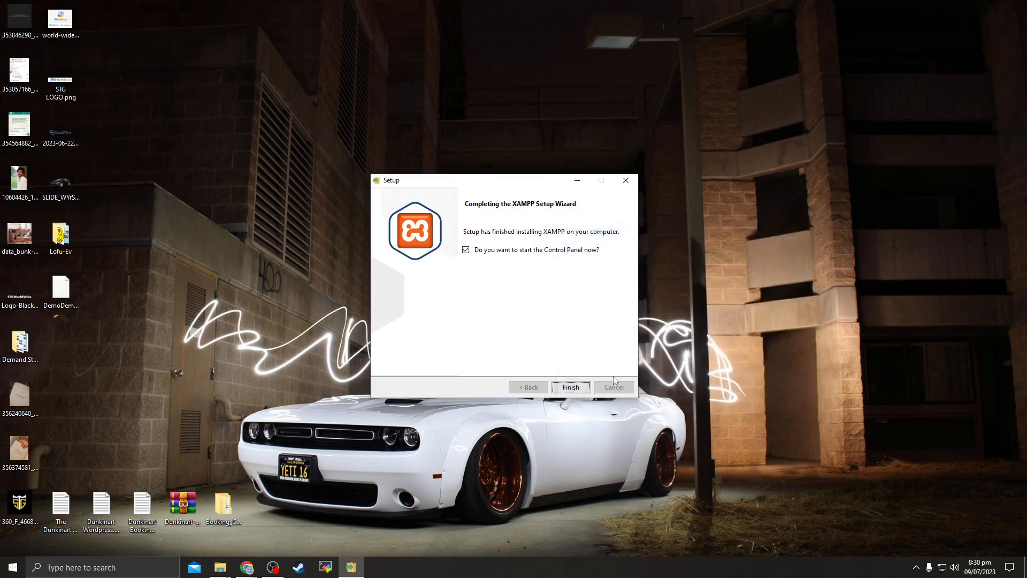
drag(477, 186, 446, 153)
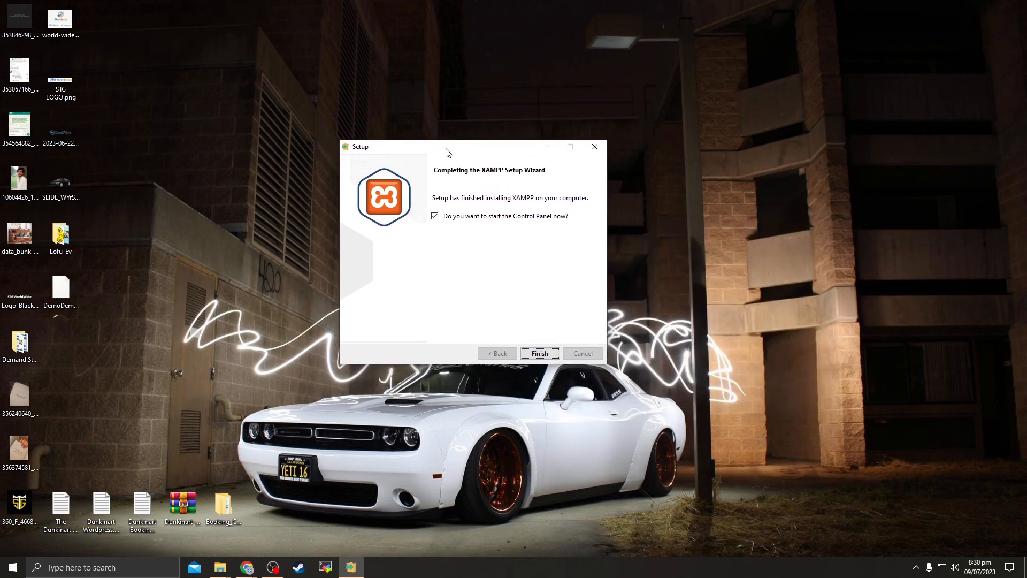
click(537, 359)
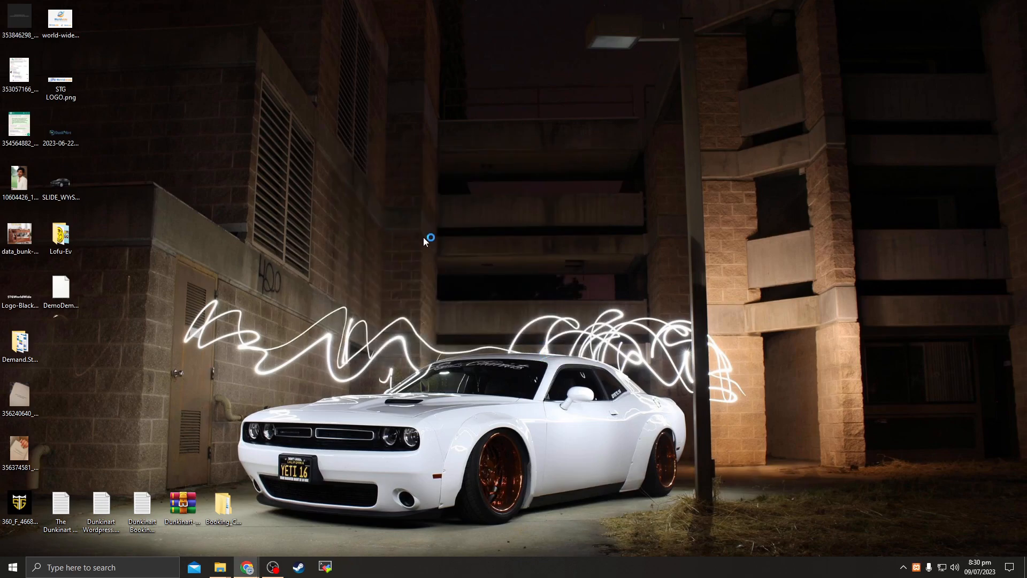
Close the XAMPP Control Panel v3.3.0 window once it reports Control Panel Ready
drag(197, 13, 495, 136)
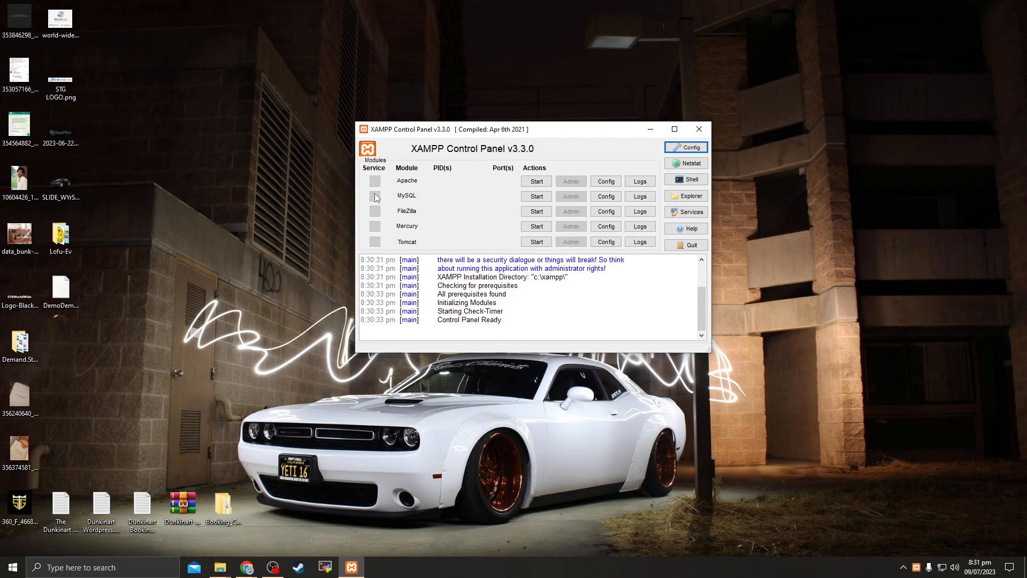
click(697, 133)
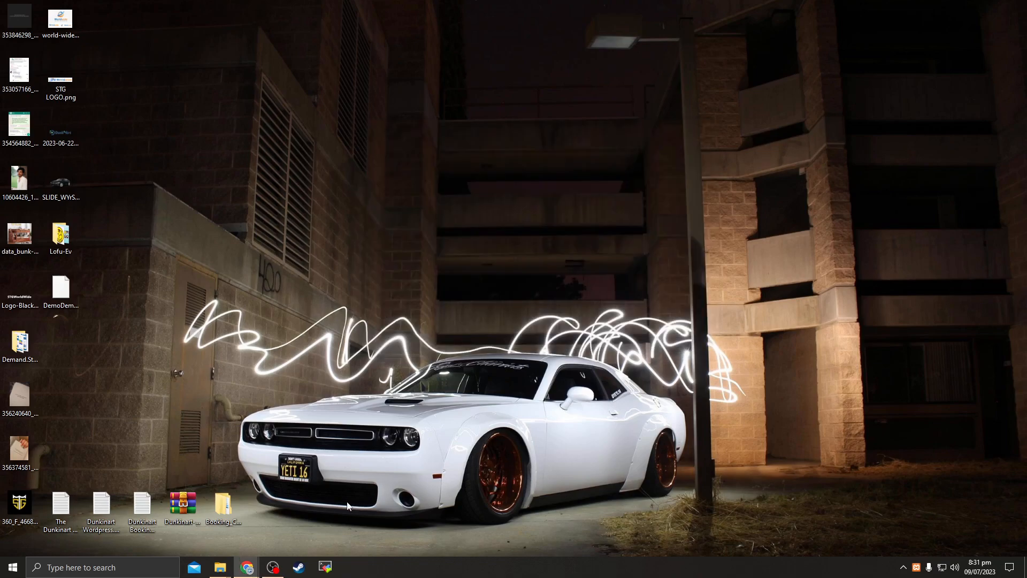
Reopen the XAMPP Control Panel by running xampp-control.exe from C:\xampp
mouse_move(219, 572)
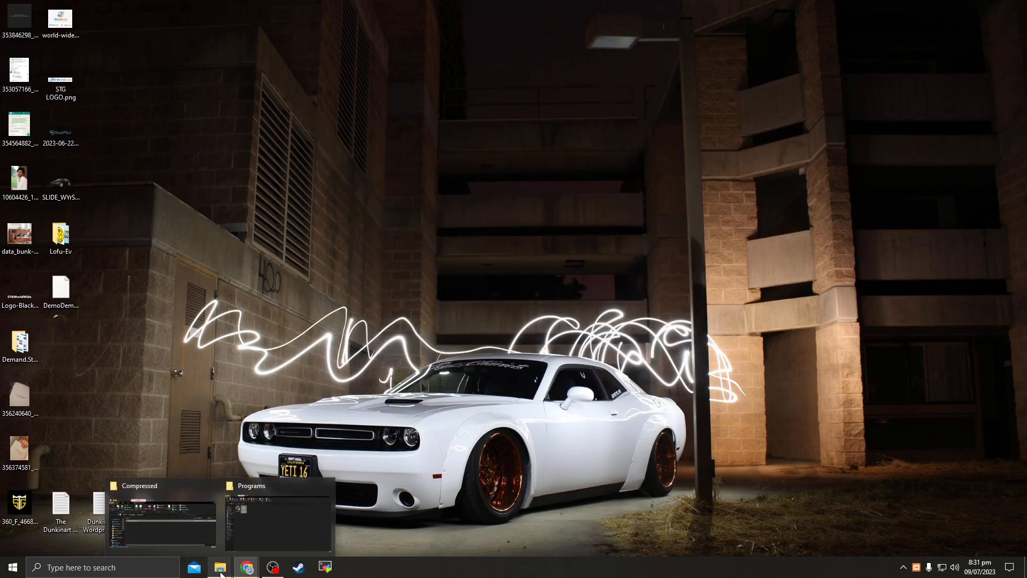
click(252, 531)
click(49, 334)
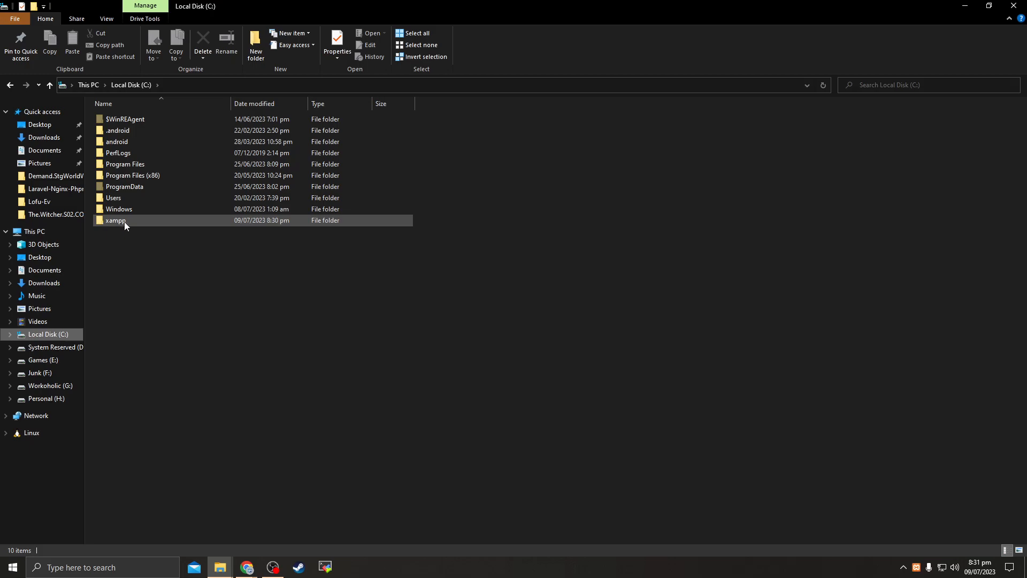
double_click(115, 223)
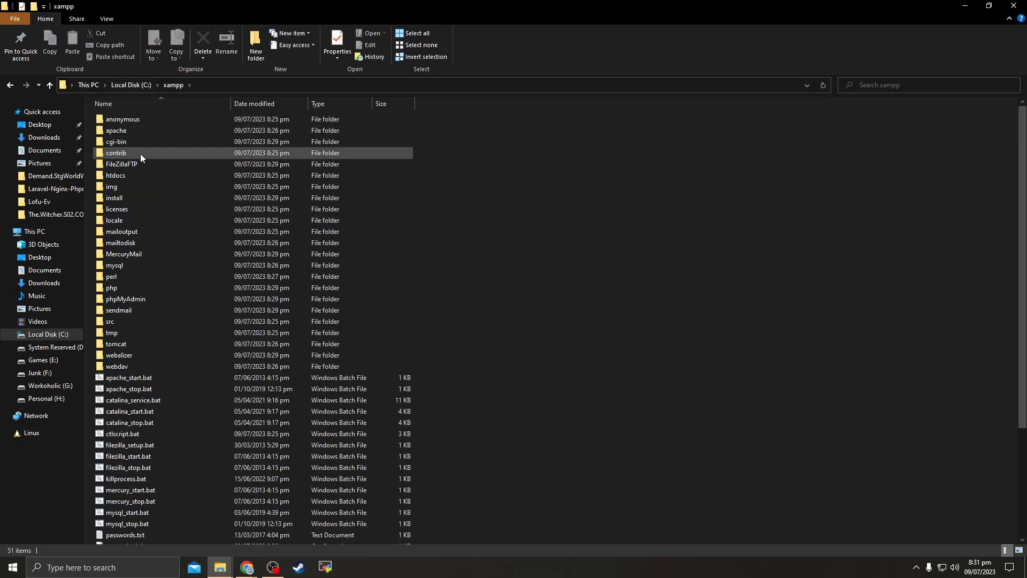
scroll(153, 386, down, 4)
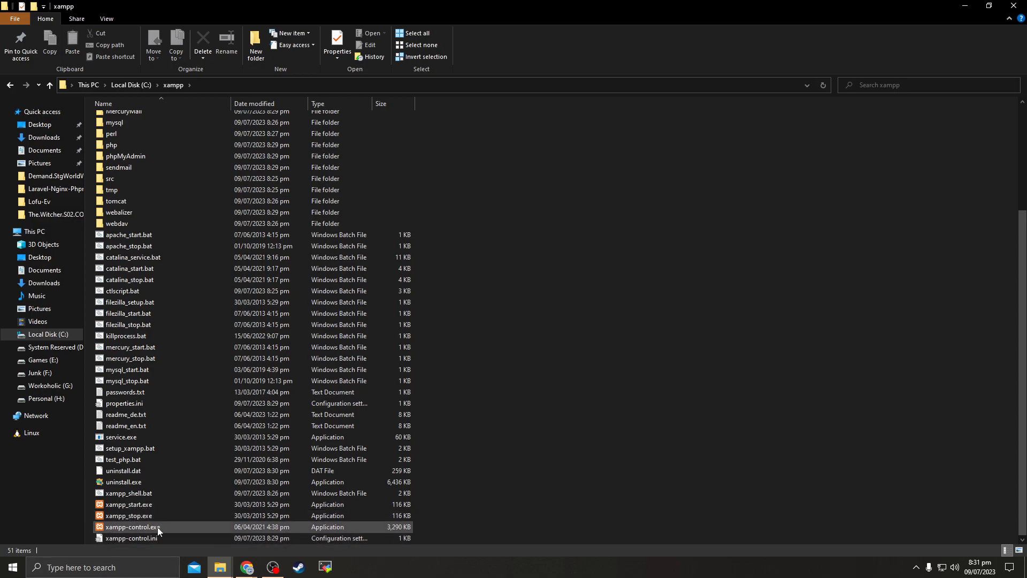
double_click(146, 528)
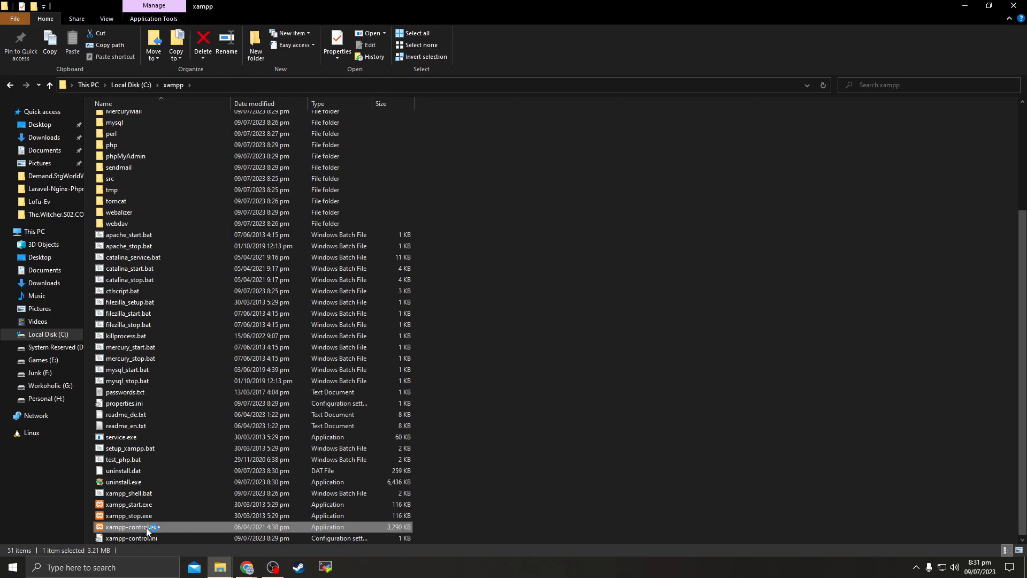
drag(169, 10, 445, 134)
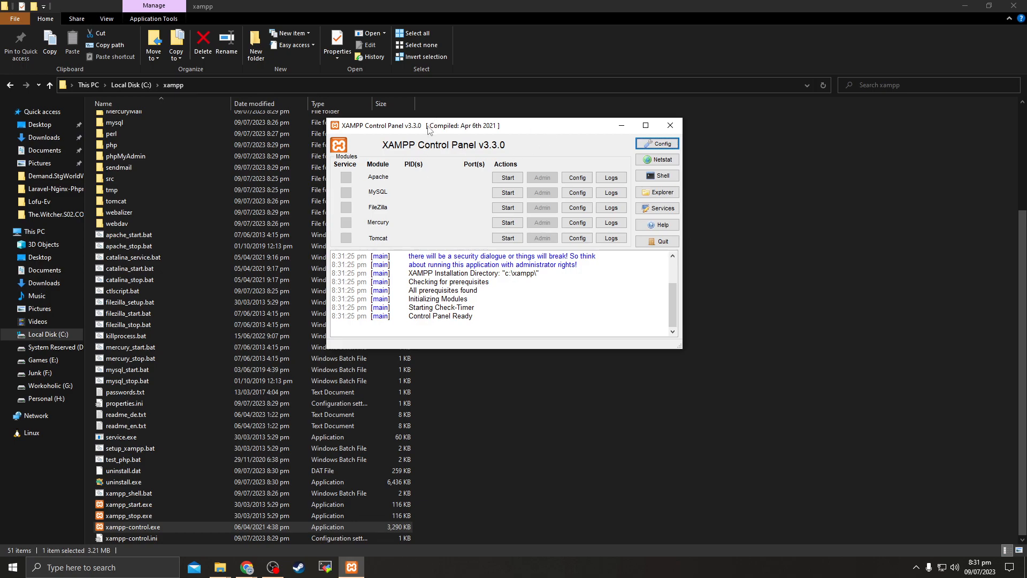
Start Apache (ports 80, 443) and MySQL (port 3306), allowing mysqld.exe through the firewall
drag(428, 129, 459, 136)
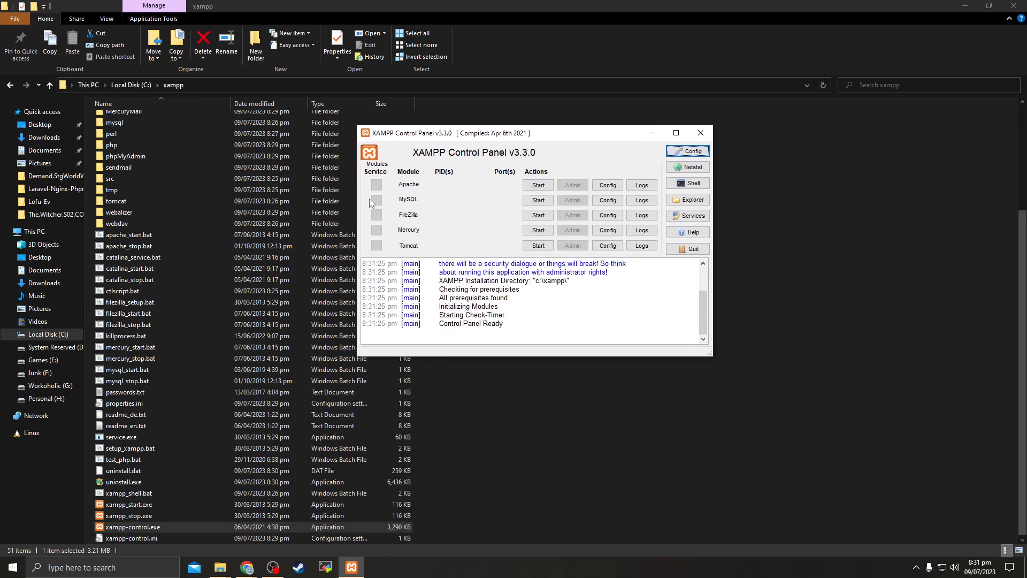
click(538, 185)
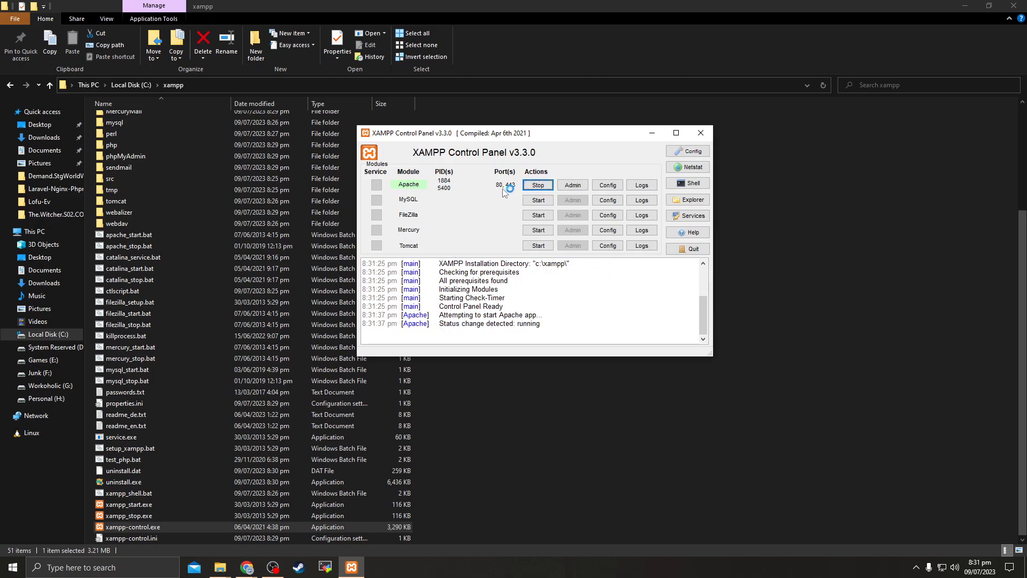
click(538, 200)
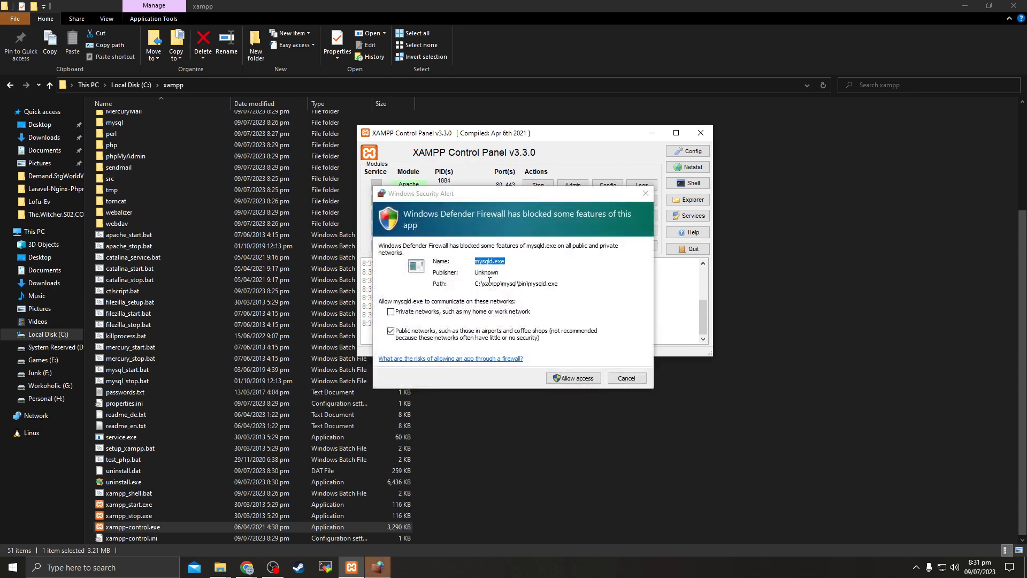
click(569, 380)
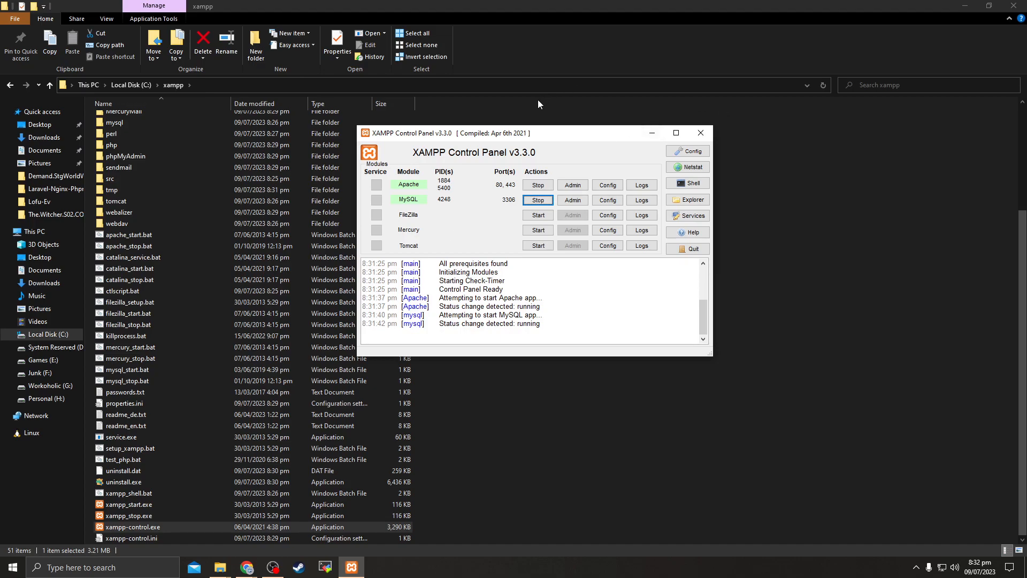
drag(518, 138, 682, 196)
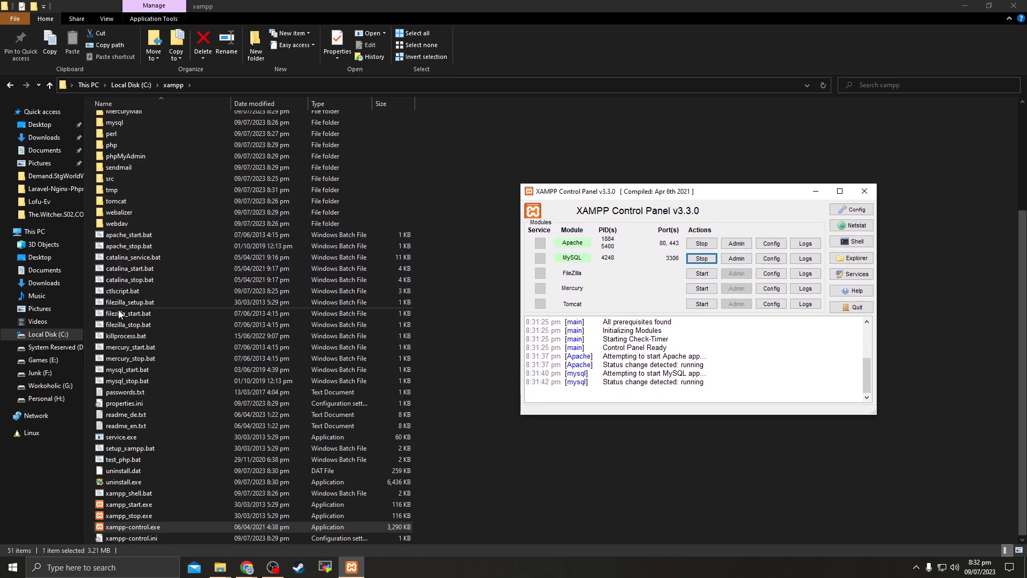
scroll(141, 355, up, 3)
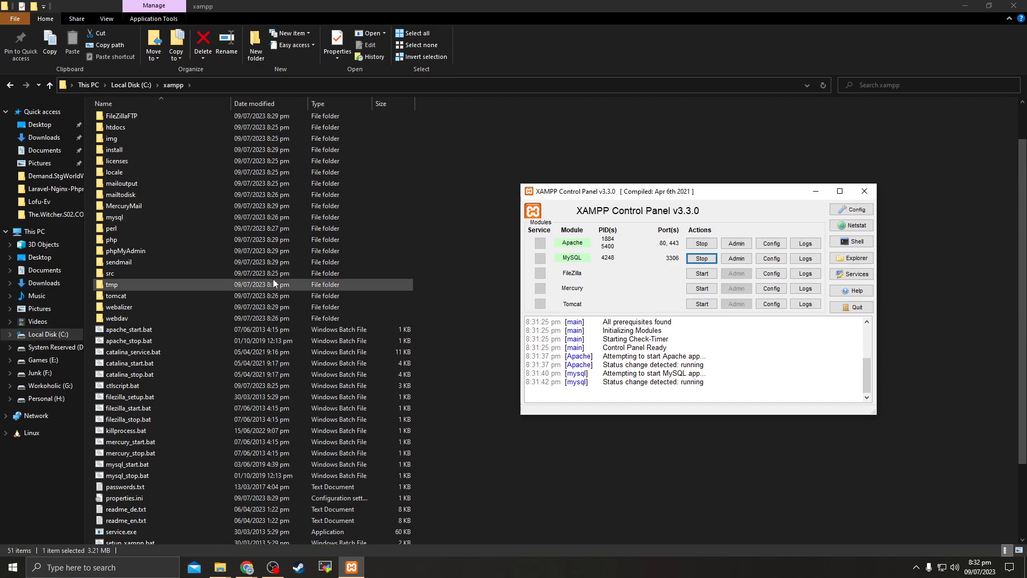
scroll(170, 246, up, 2)
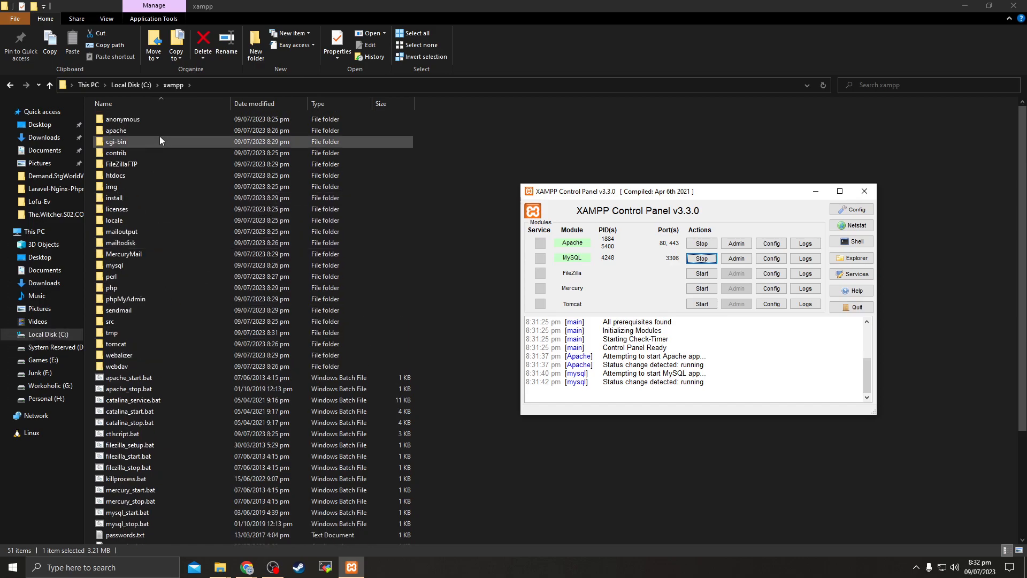
Create a new 'awais' folder in C:\xampp\htdocs, then go to the Downloads folder
double_click(115, 176)
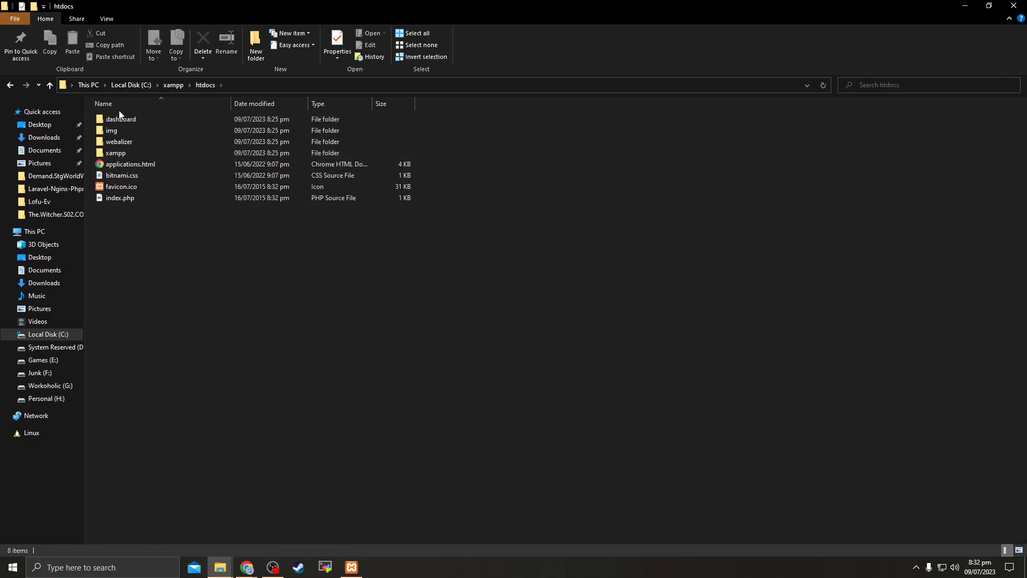
click(256, 46)
text(awais)
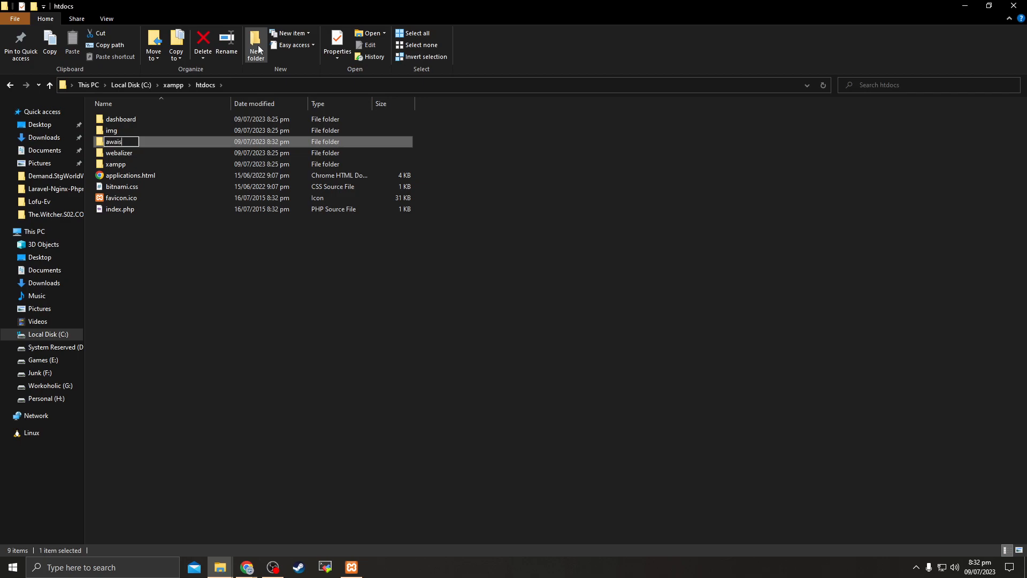
key(Return)
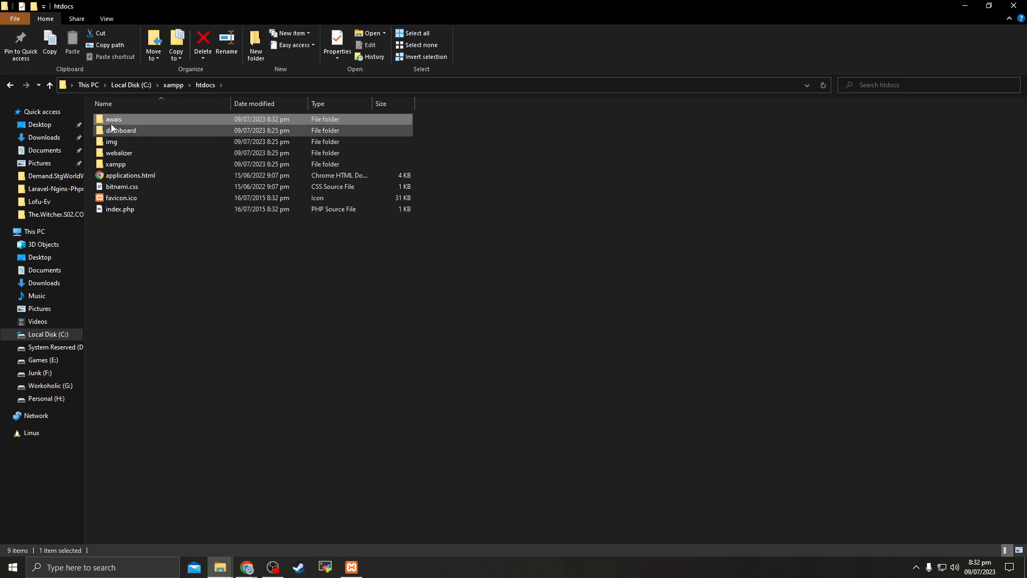
click(41, 140)
Copy wordpress-6.2.2.zip from the Downloads\Compressed folder
double_click(167, 142)
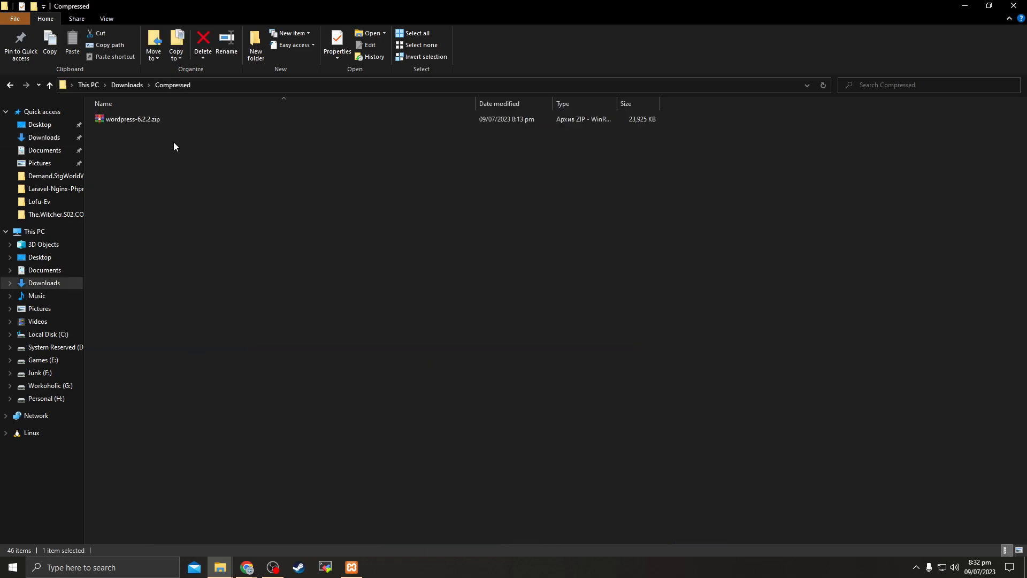
click(122, 122)
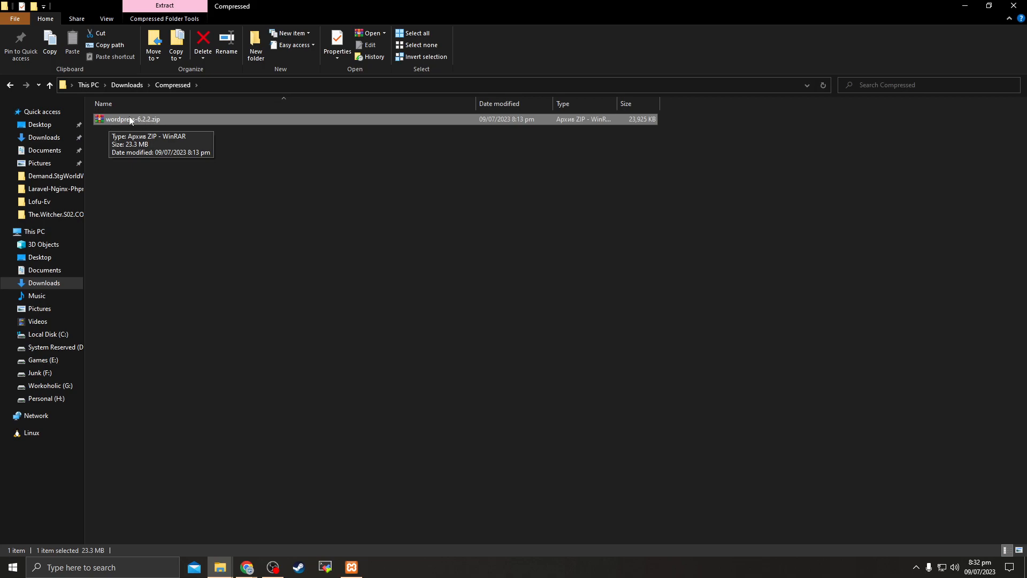
right_click(129, 117)
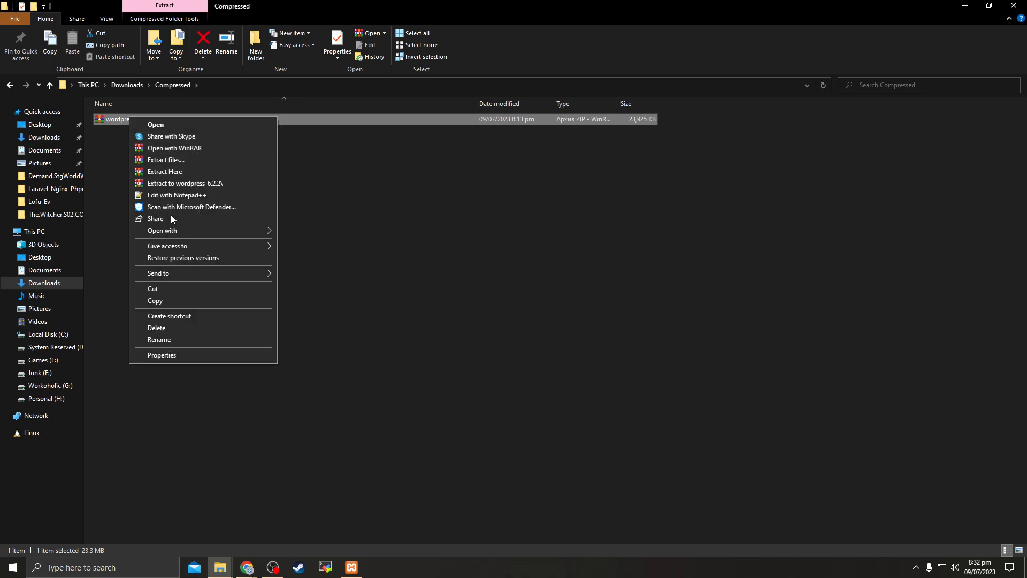
click(159, 300)
Paste the WordPress zip into C:\xampp\htdocs\awais
click(47, 335)
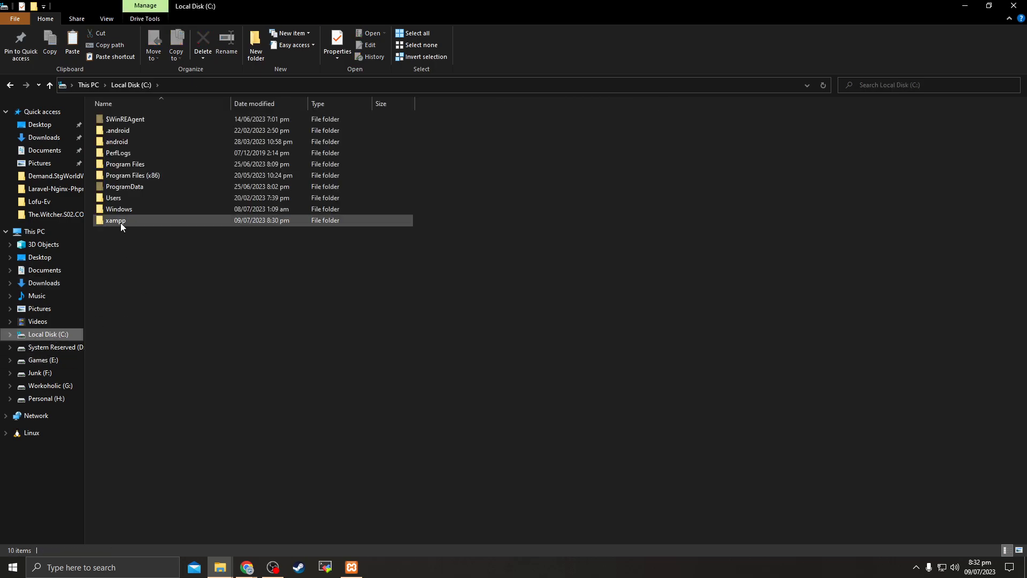
double_click(114, 217)
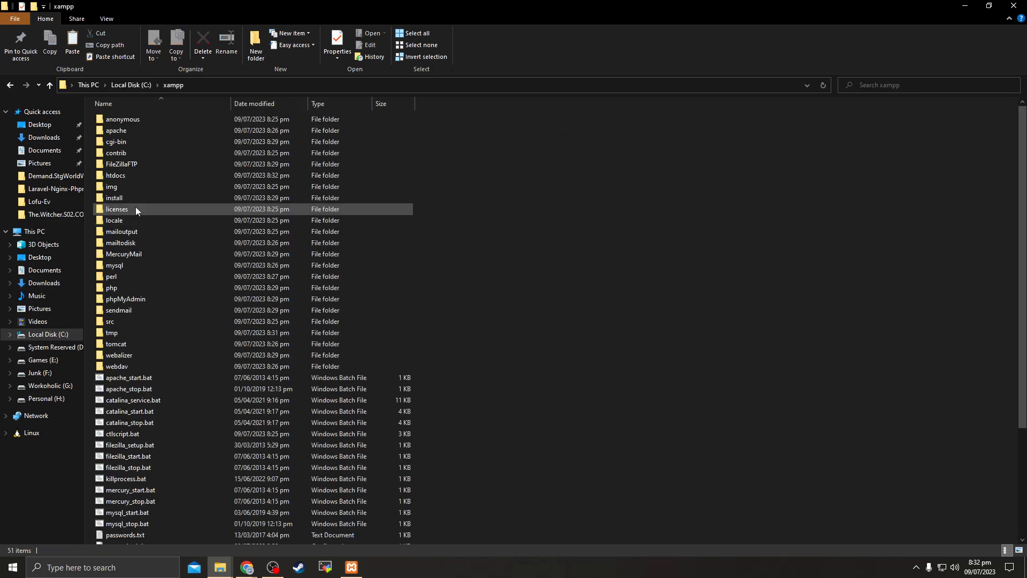
double_click(112, 176)
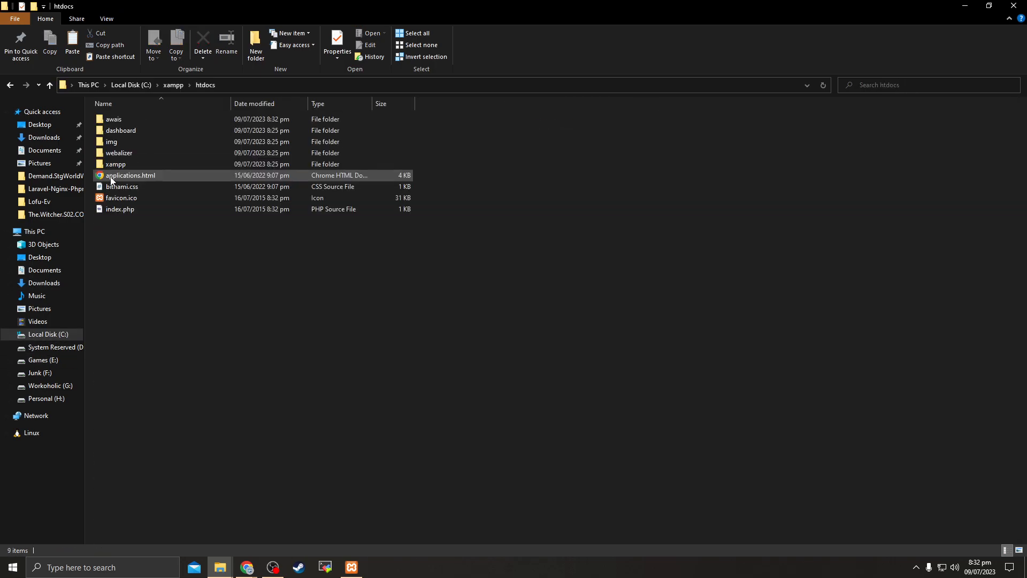
click(116, 122)
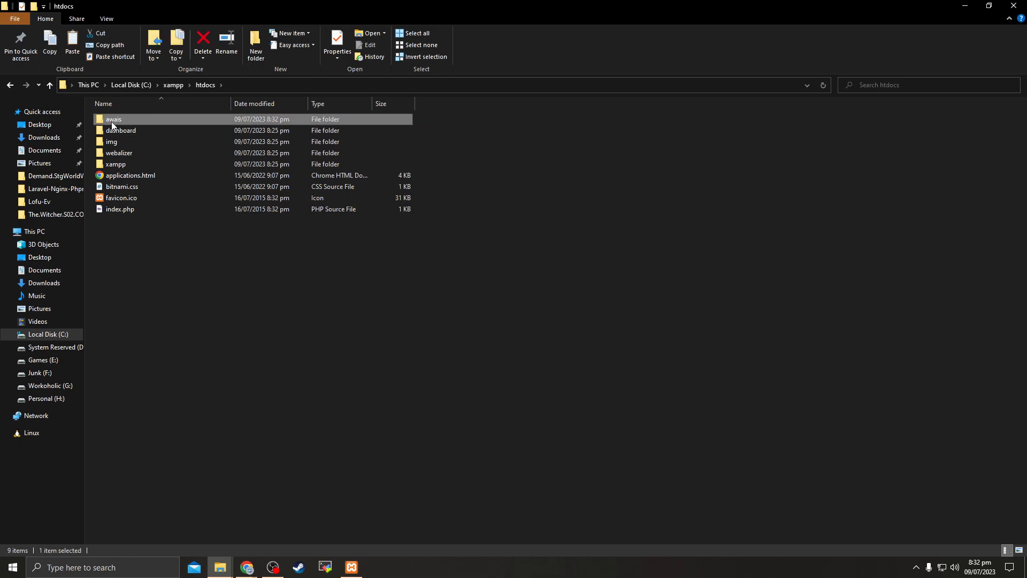
double_click(113, 121)
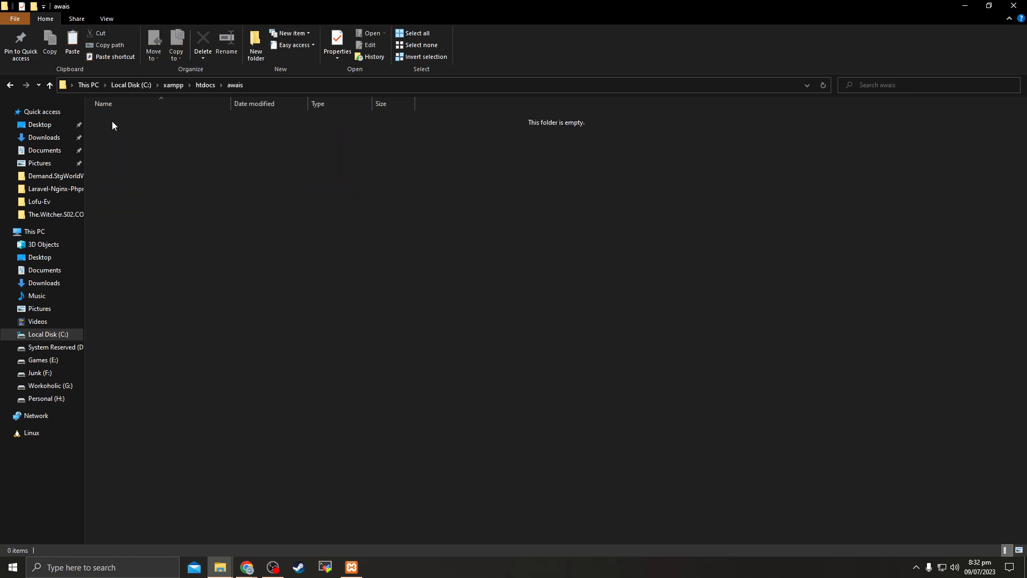
right_click(179, 207)
click(203, 279)
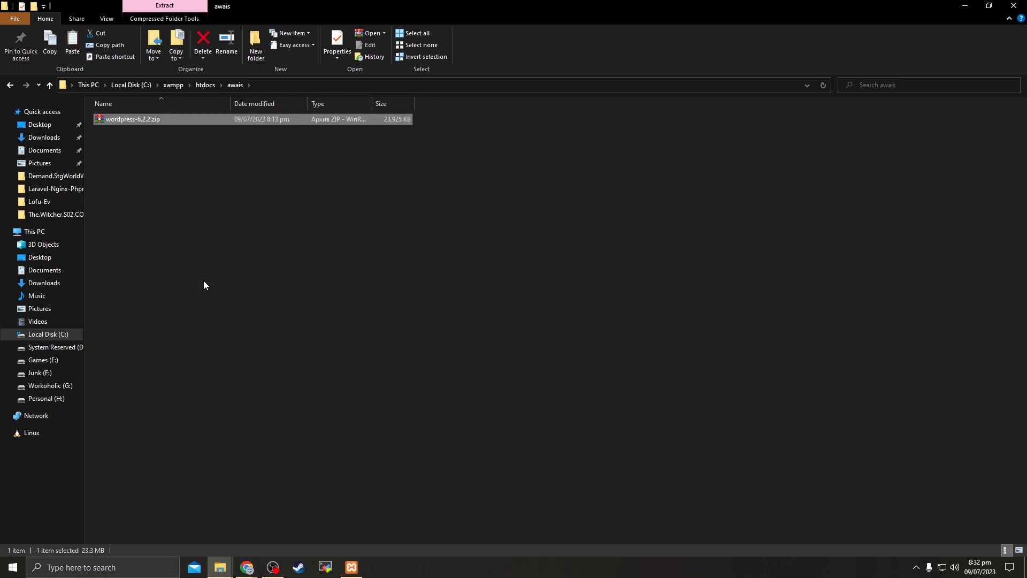
Extract wordpress-6.2.2.zip into a wordpress-6.2.2 folder
right_click(116, 121)
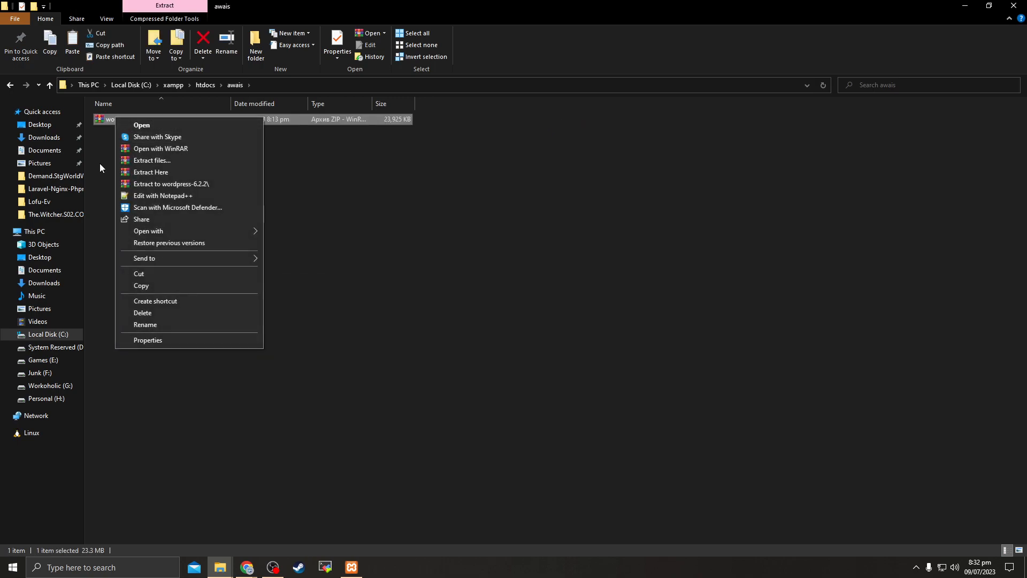
click(153, 185)
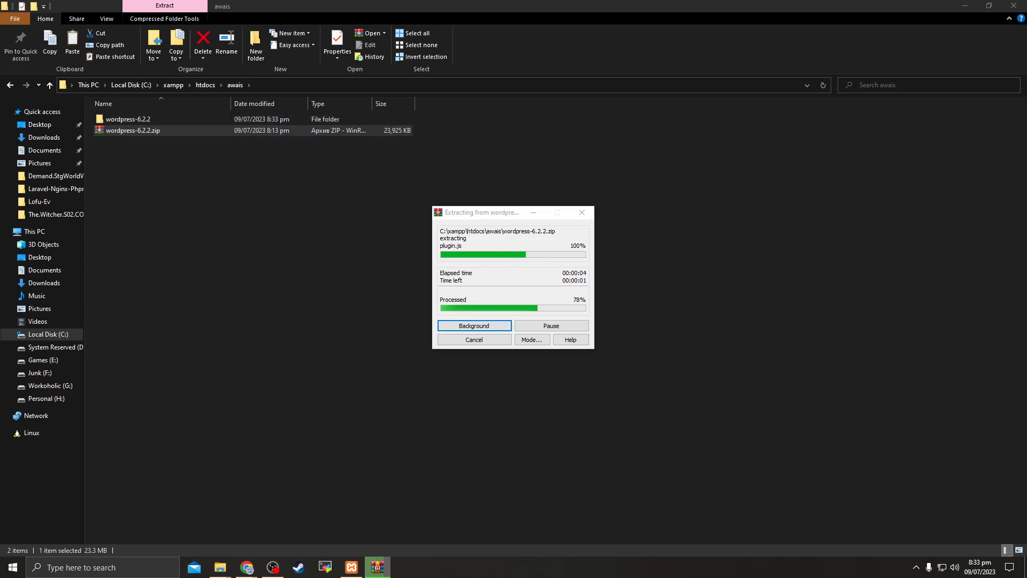
key(alt+Tab)
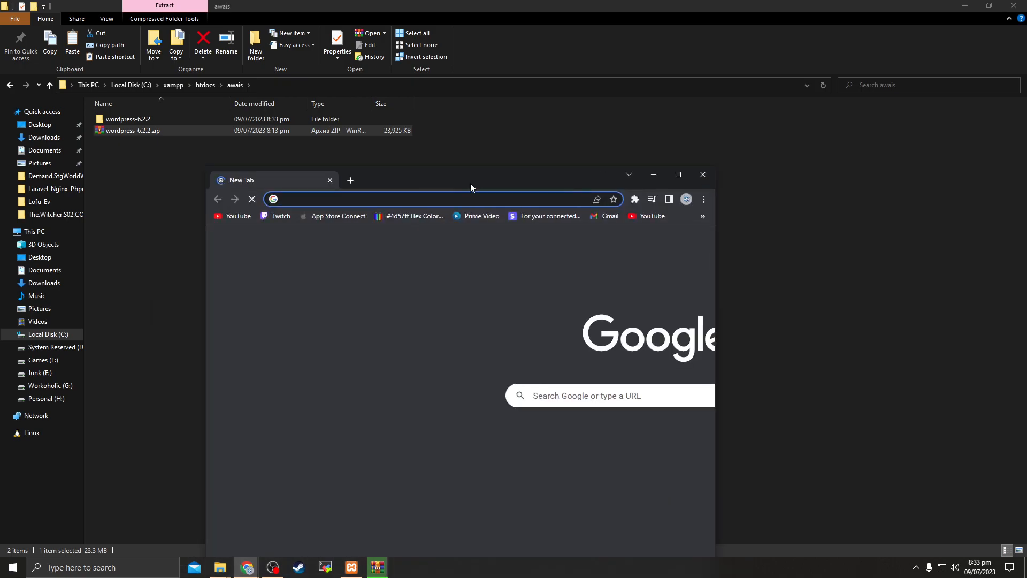
Search Google for 'winrar' in Chrome, then return to the awais folder in File Explorer
click(428, 199)
text(win)
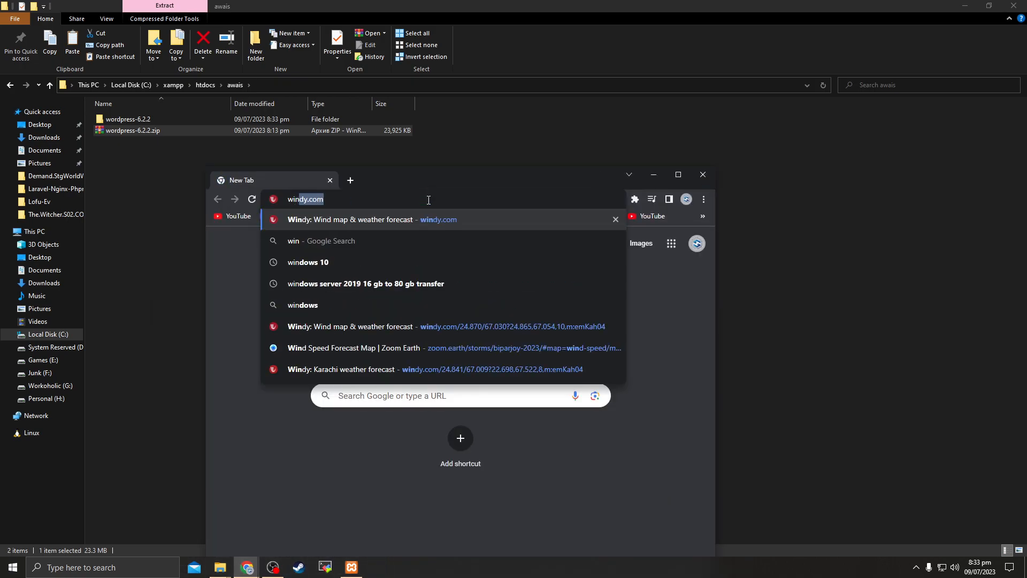
text(rar)
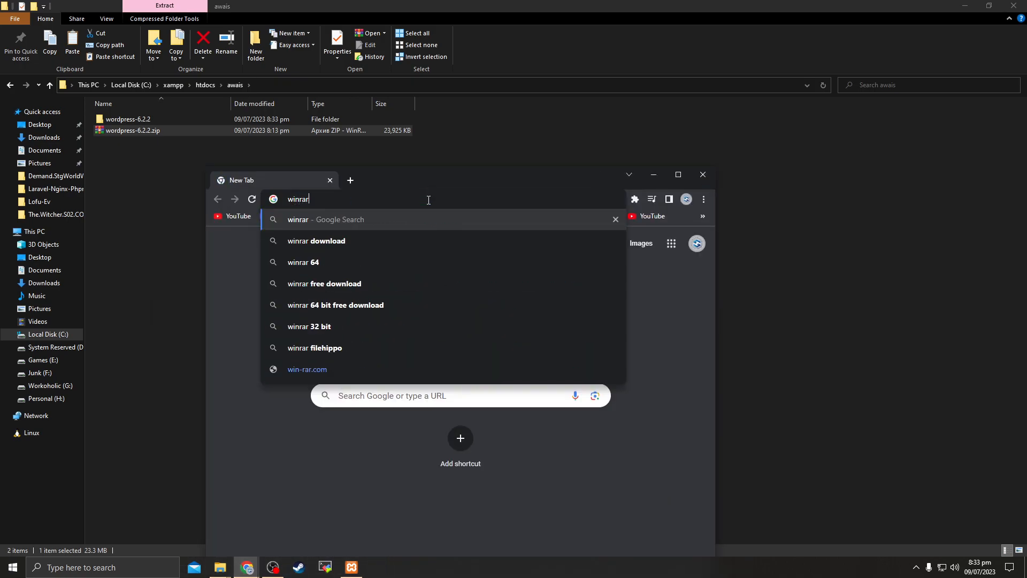
key(Return)
drag(432, 176, 435, 1)
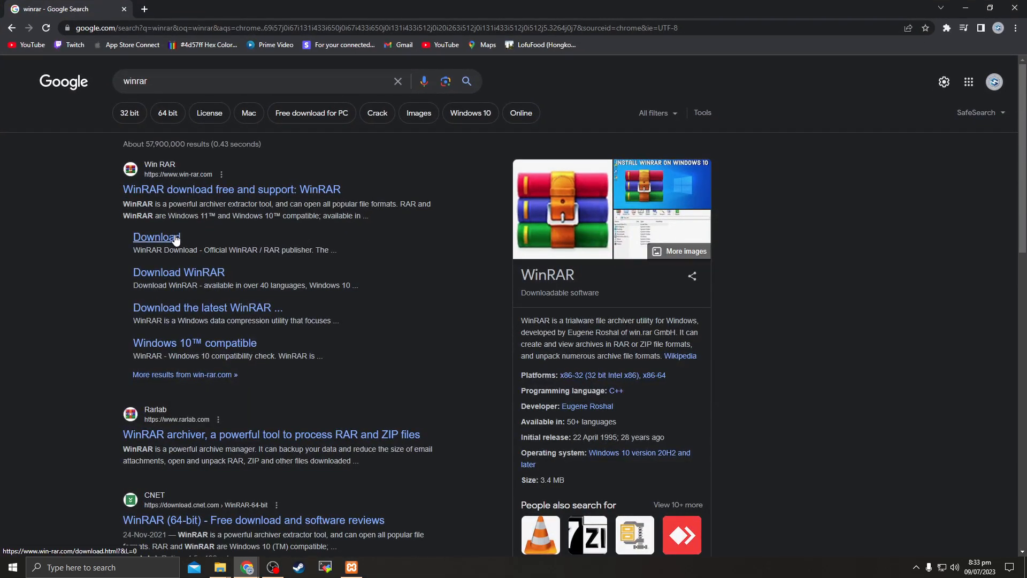
key(alt+Tab)
click(196, 152)
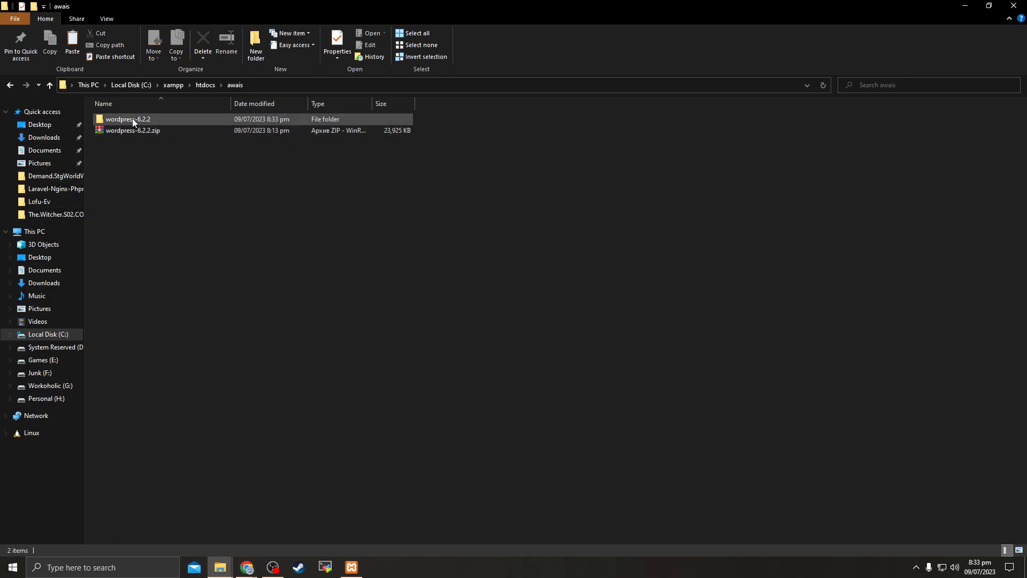
Cut all 19 WordPress files from wordpress-6.2.2\wordpress
double_click(133, 119)
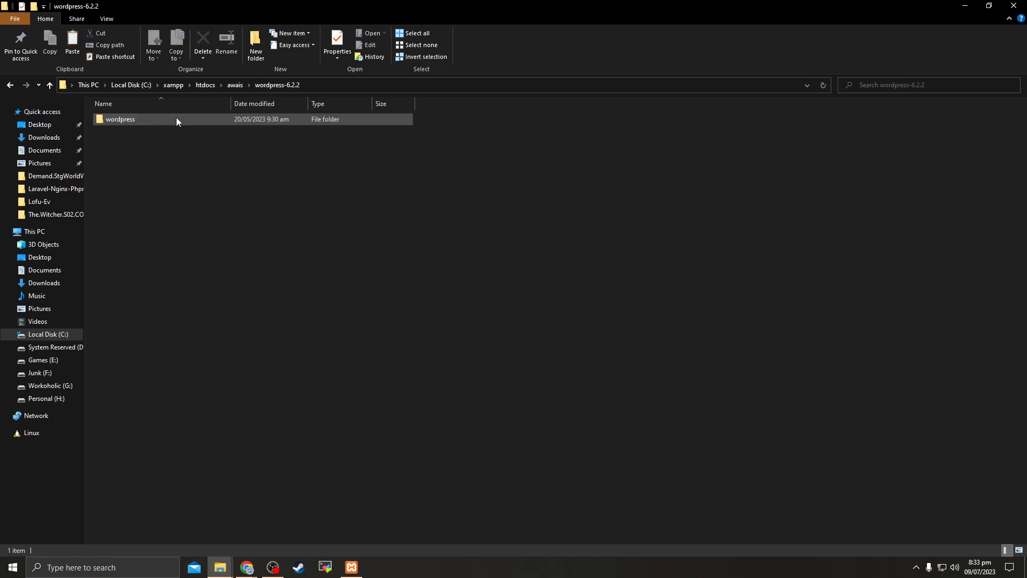
double_click(132, 119)
drag(168, 383, 151, 326)
drag(124, 119, 226, 351)
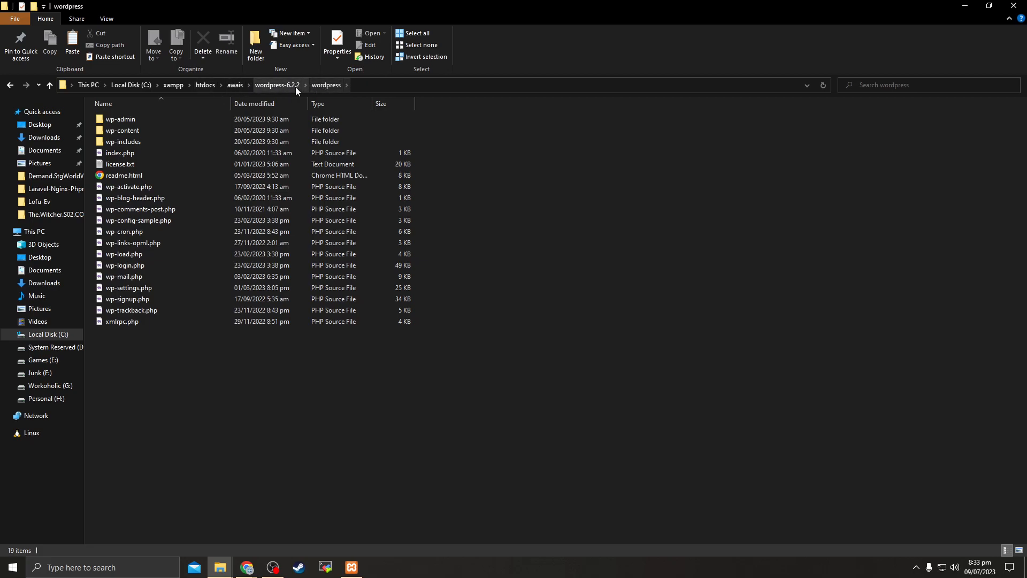
drag(169, 356, 136, 114)
right_click(126, 117)
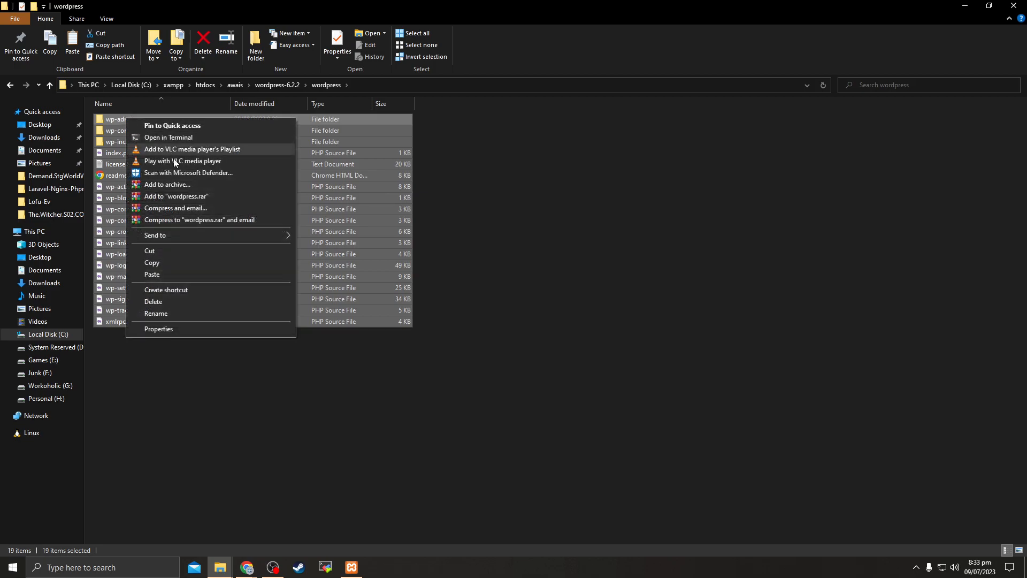
click(168, 251)
Paste the WordPress files directly into the awais folder
click(8, 85)
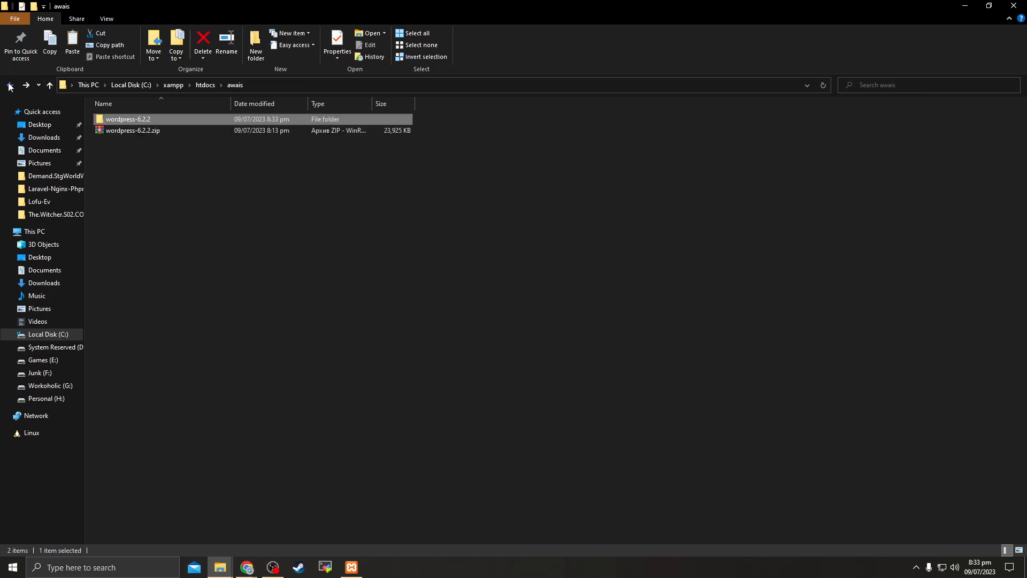
click(9, 87)
double_click(125, 118)
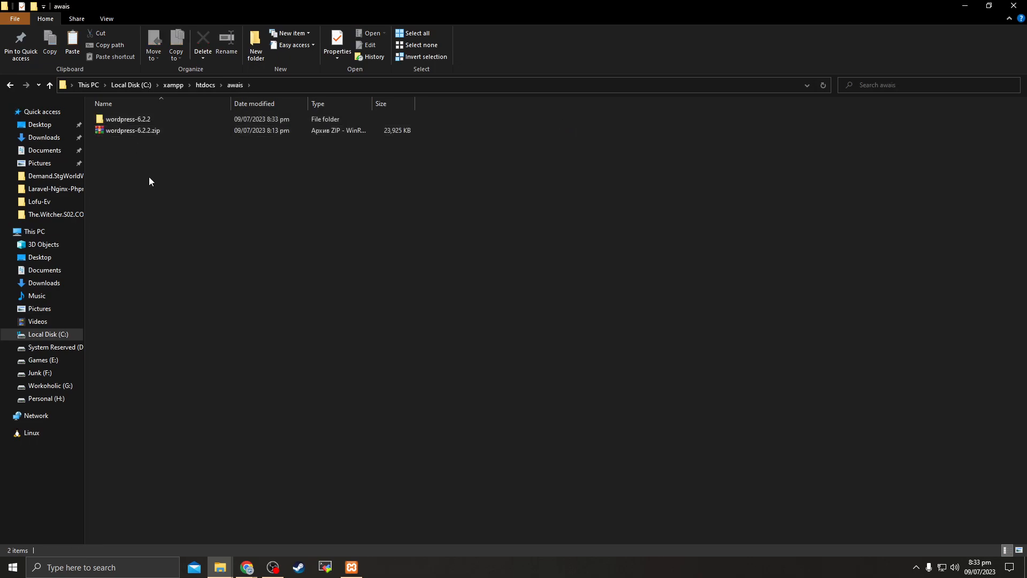
right_click(147, 177)
click(187, 251)
click(615, 211)
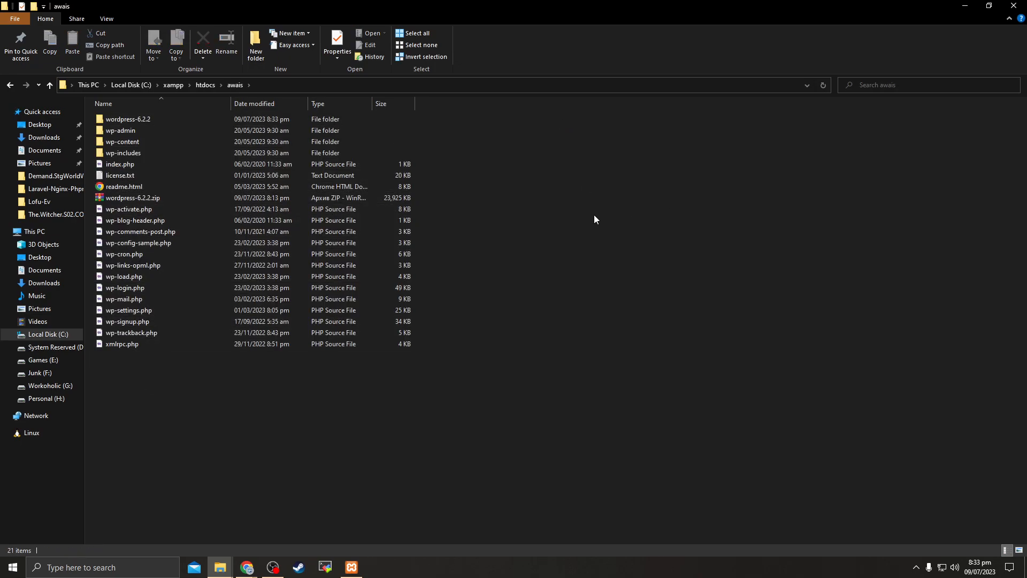
Delete the leftover wordpress-6.2.2 folder and wordpress-6.2.2.zip from awais
click(155, 198)
ctrl+click(144, 119)
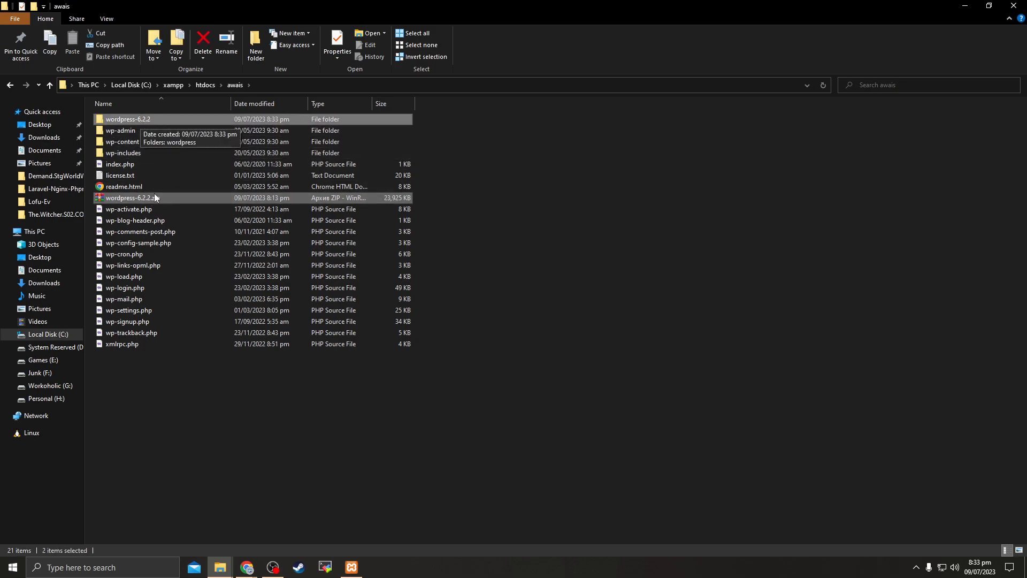
key(Delete)
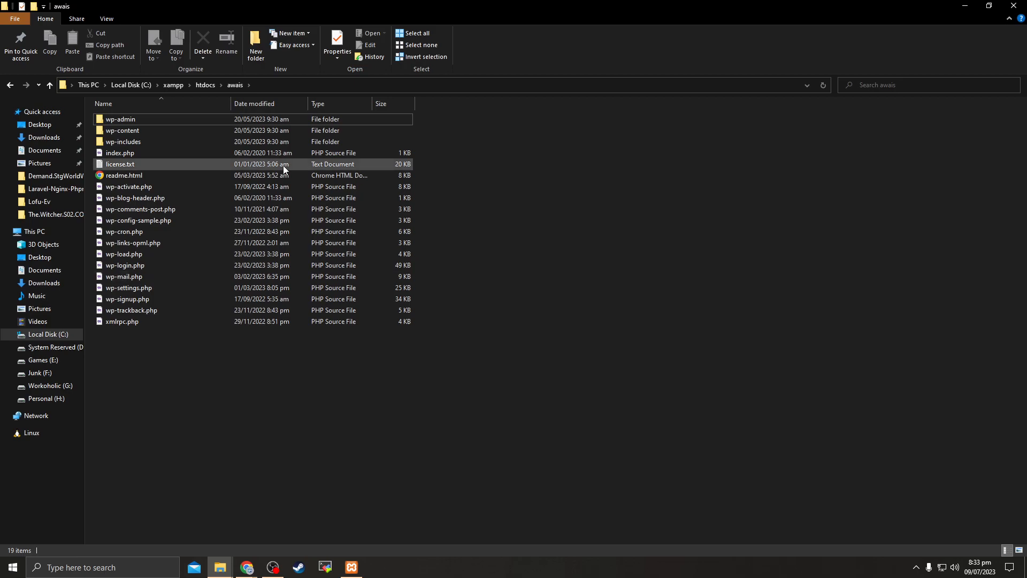
drag(167, 406, 129, 130)
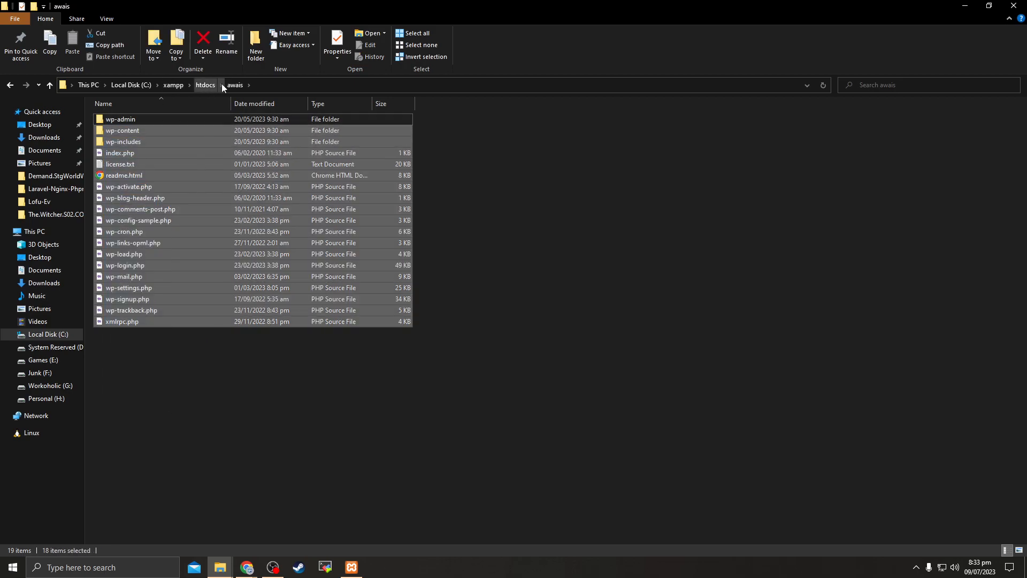
drag(309, 395, 295, 297)
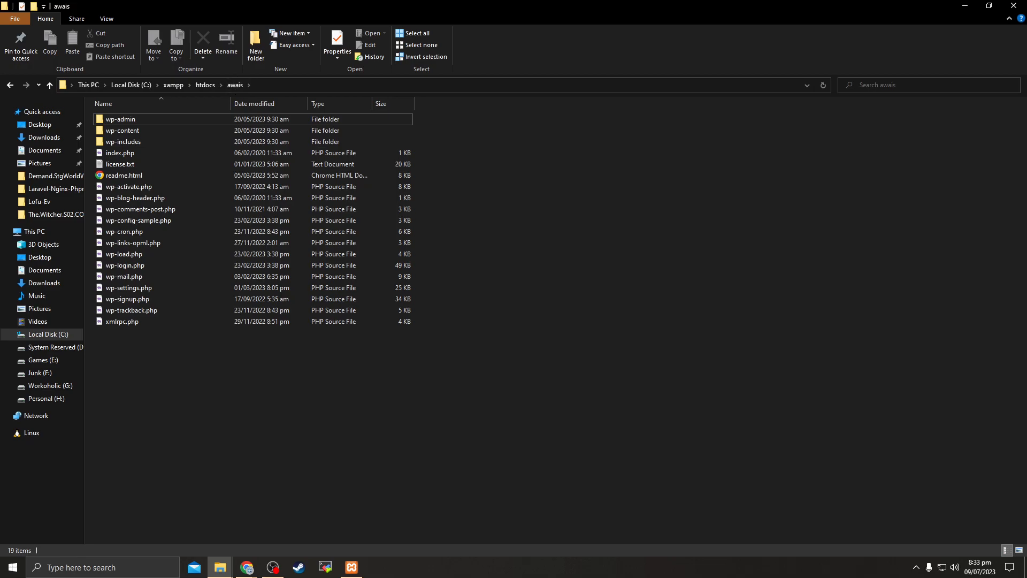
key(alt+Tab)
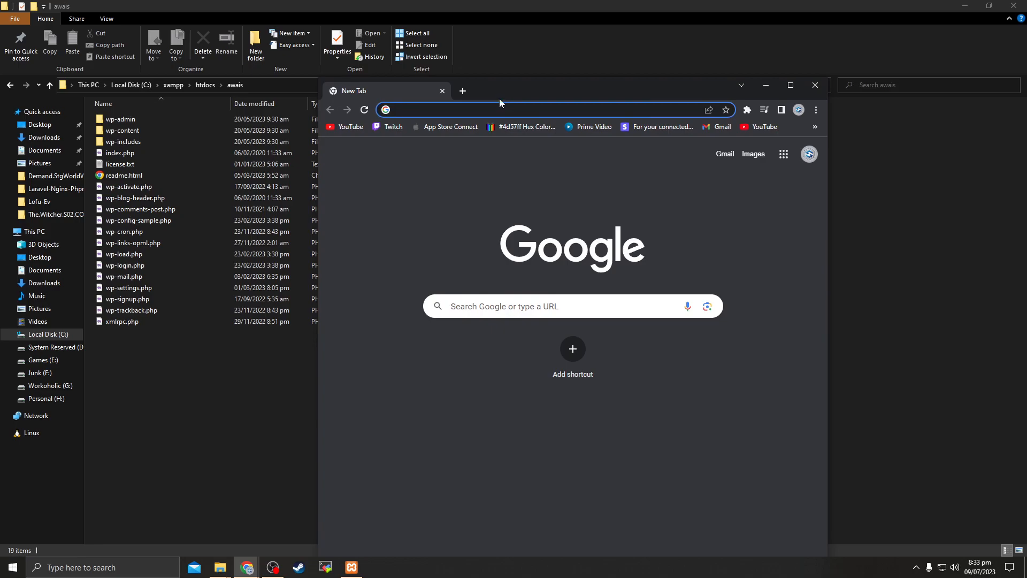
Load the XAMPP dashboard at localhost in Chrome, dropping the suggested :3000 port
click(492, 108)
text(localhost)
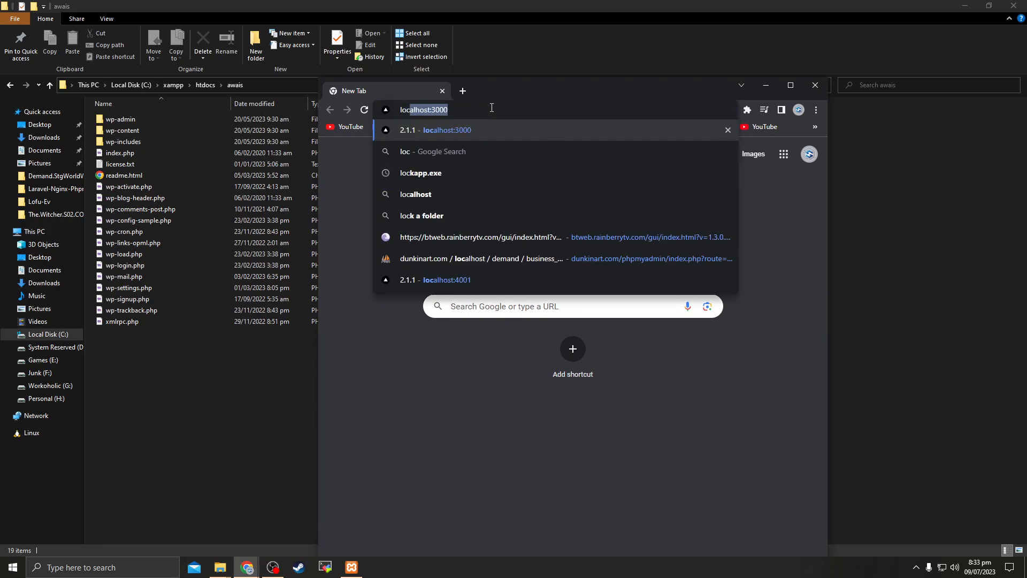
key(Delete)
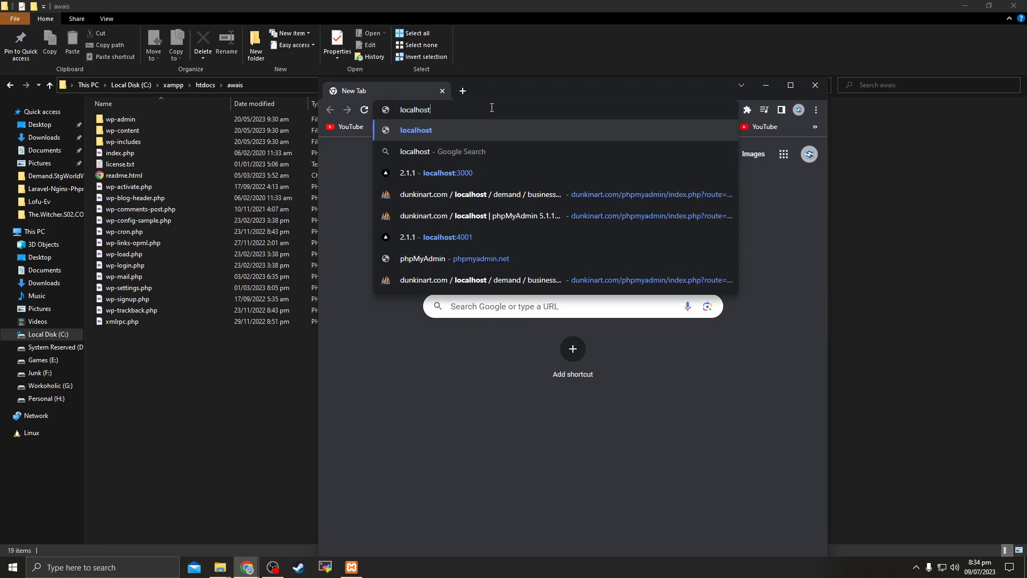
key(Return)
Replace dashboard with awais in the address and load localhost/awais
drag(515, 81, 470, 7)
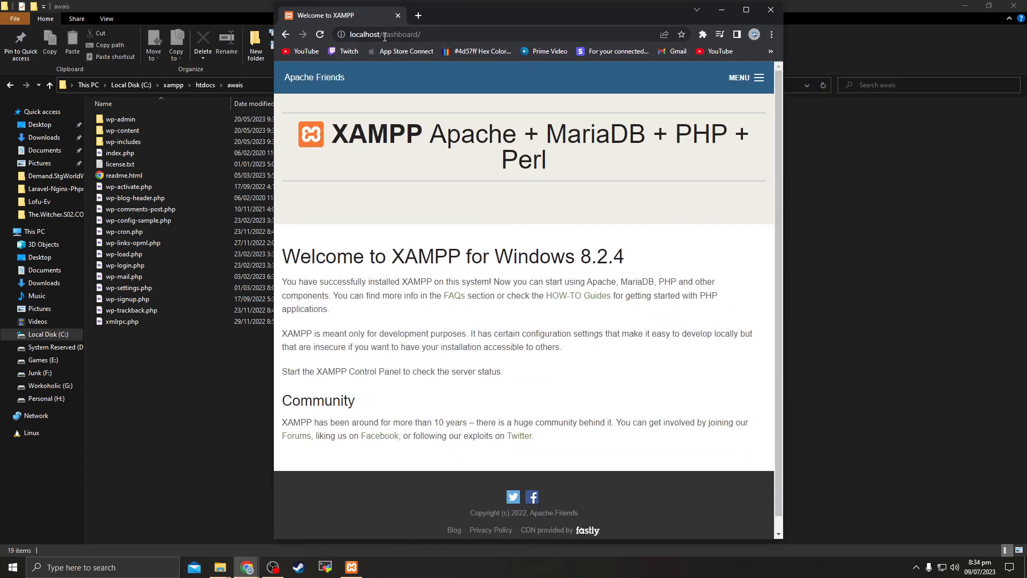
double_click(389, 35)
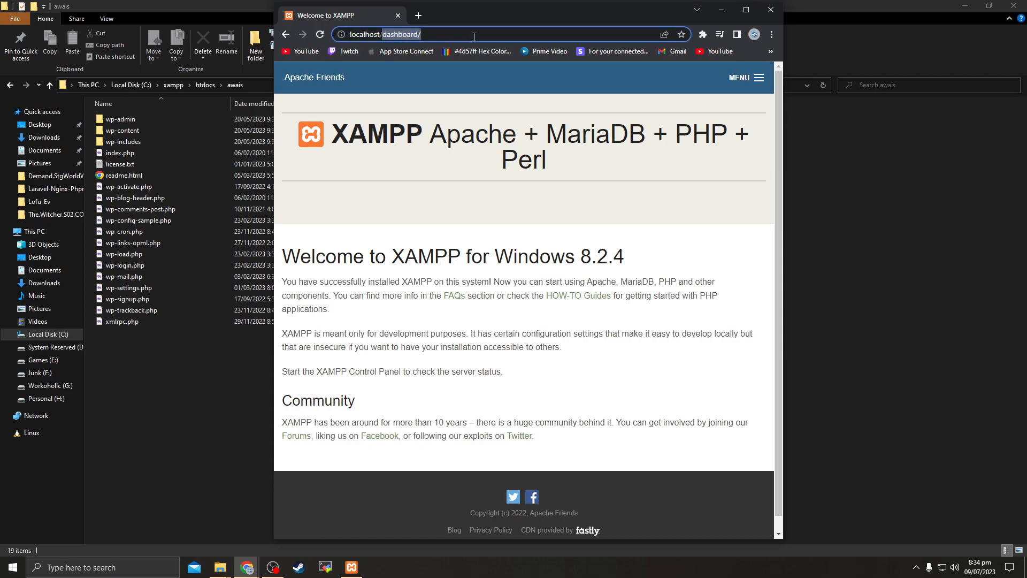
text(awais)
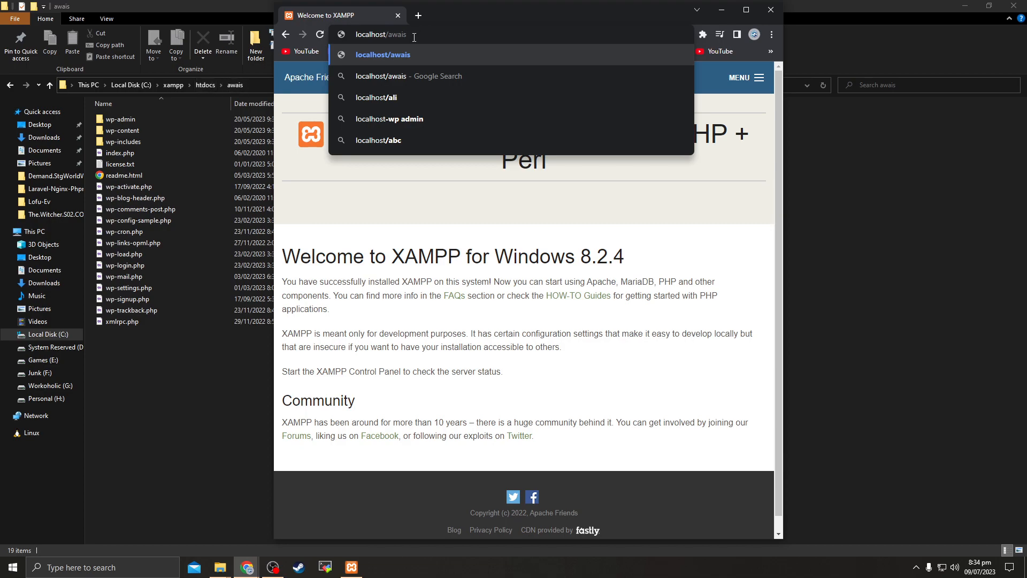
key(Return)
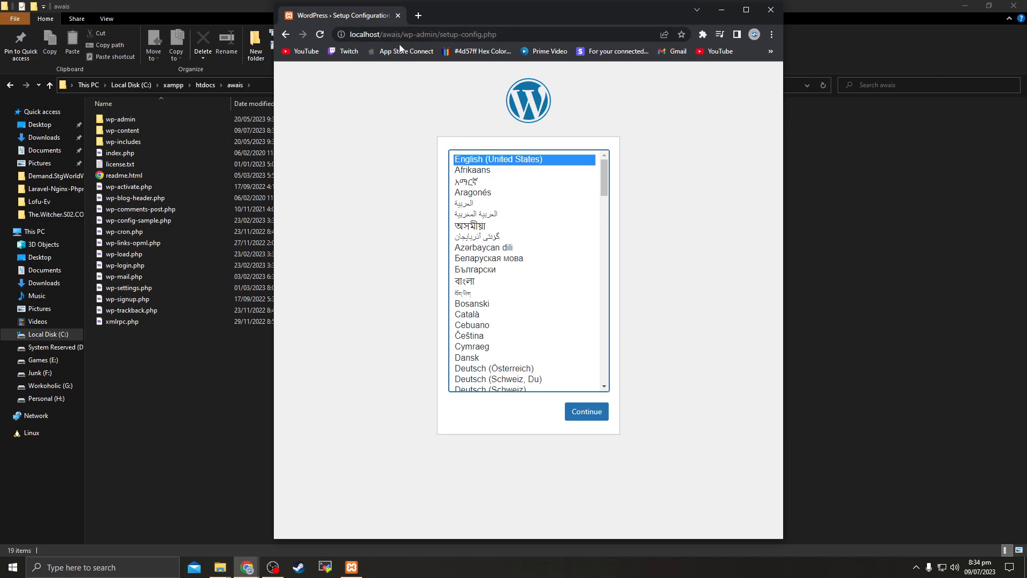
Maximize Chrome and continue the WordPress setup with English as the language
click(746, 10)
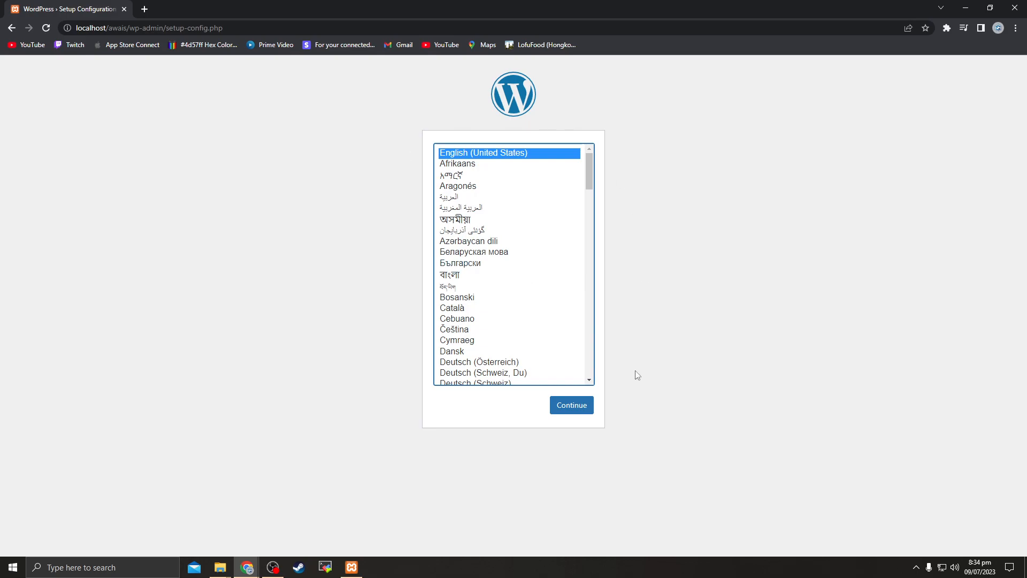
click(580, 404)
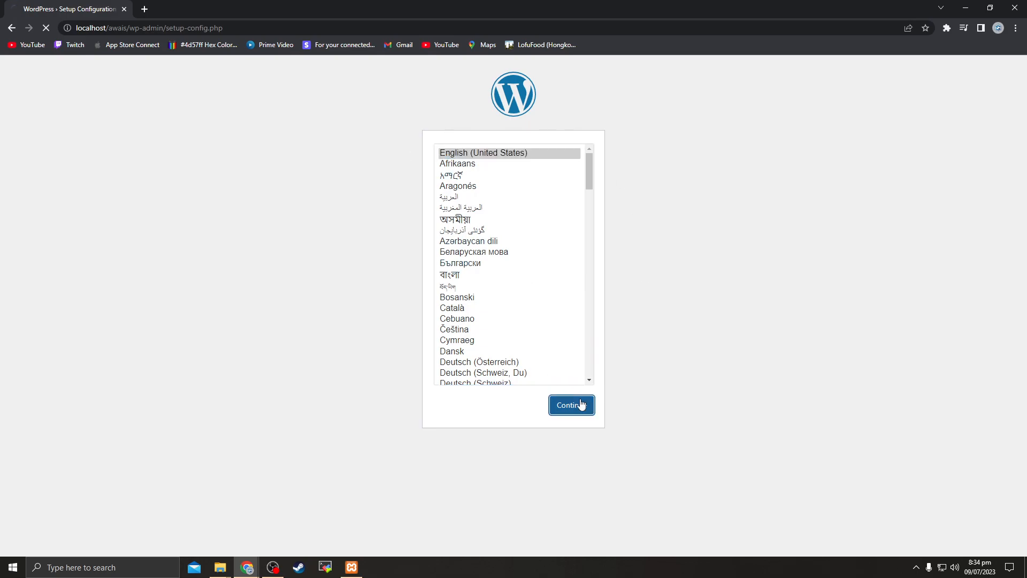
drag(347, 149, 409, 153)
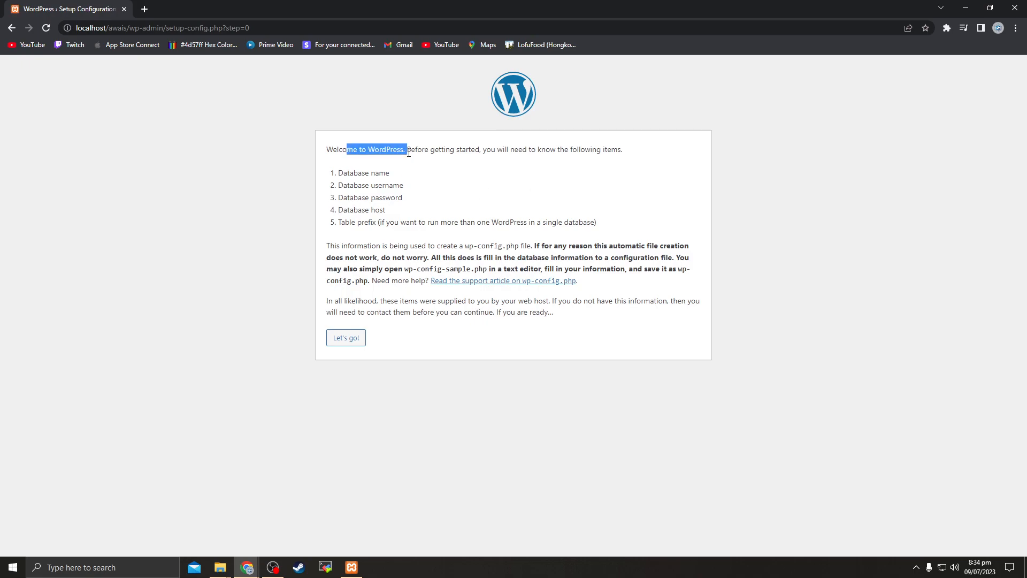
Highlight the required database name, username, password, host and table prefix, then open a new tab
drag(343, 173, 399, 178)
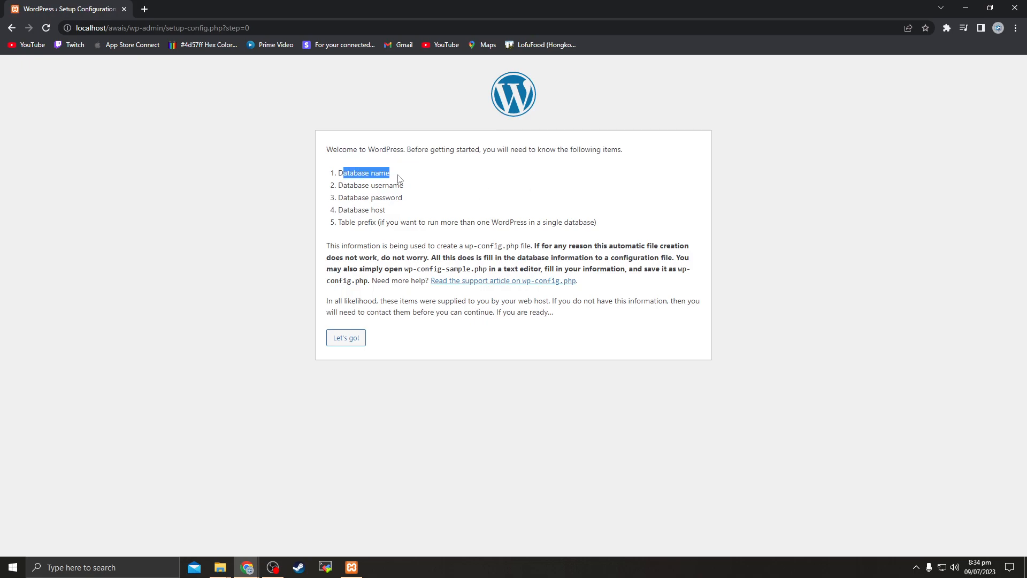
click(374, 180)
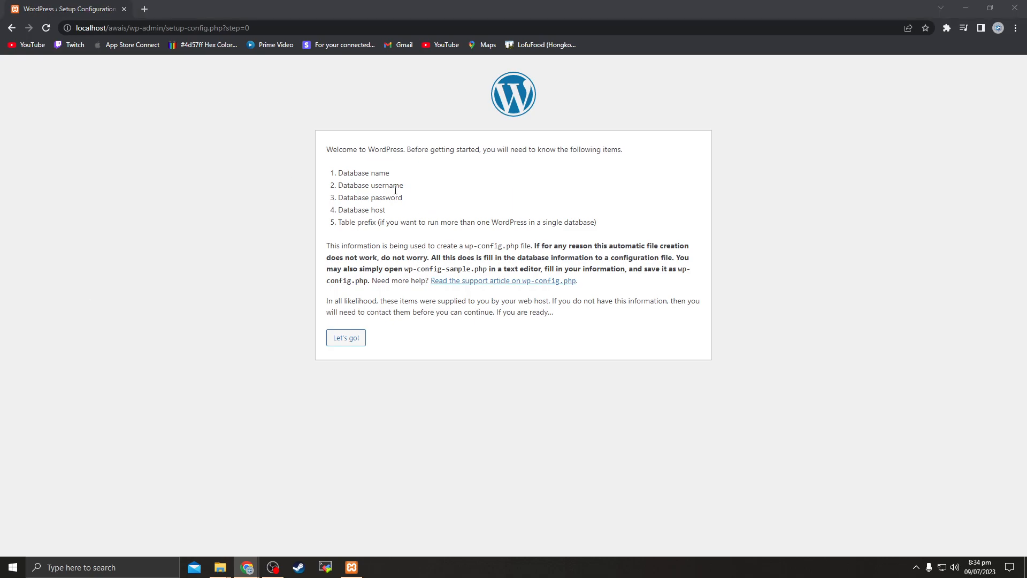
drag(350, 173, 416, 176)
drag(337, 185, 419, 192)
drag(338, 198, 409, 200)
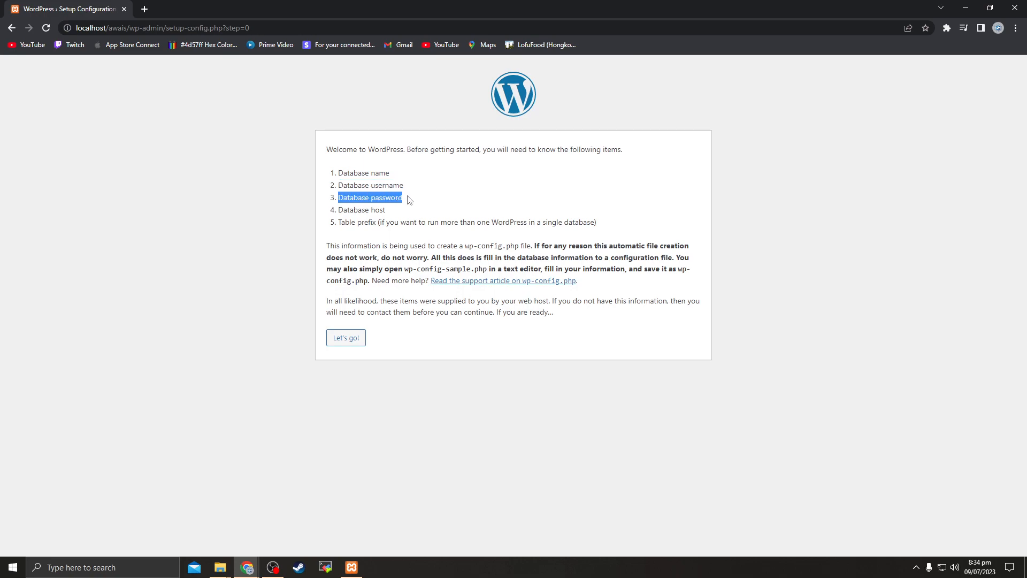
drag(339, 210, 431, 220)
click(353, 222)
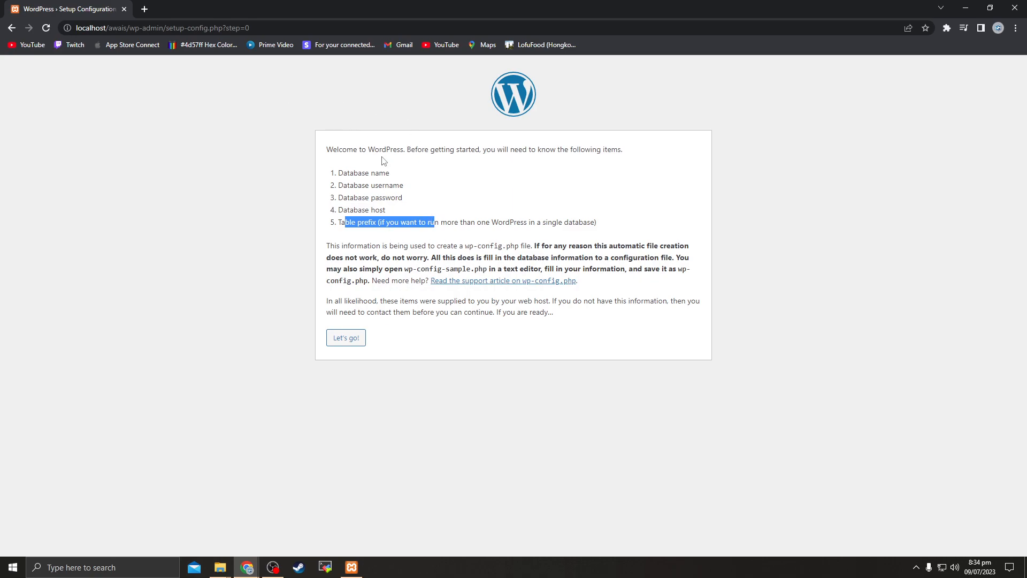
click(396, 230)
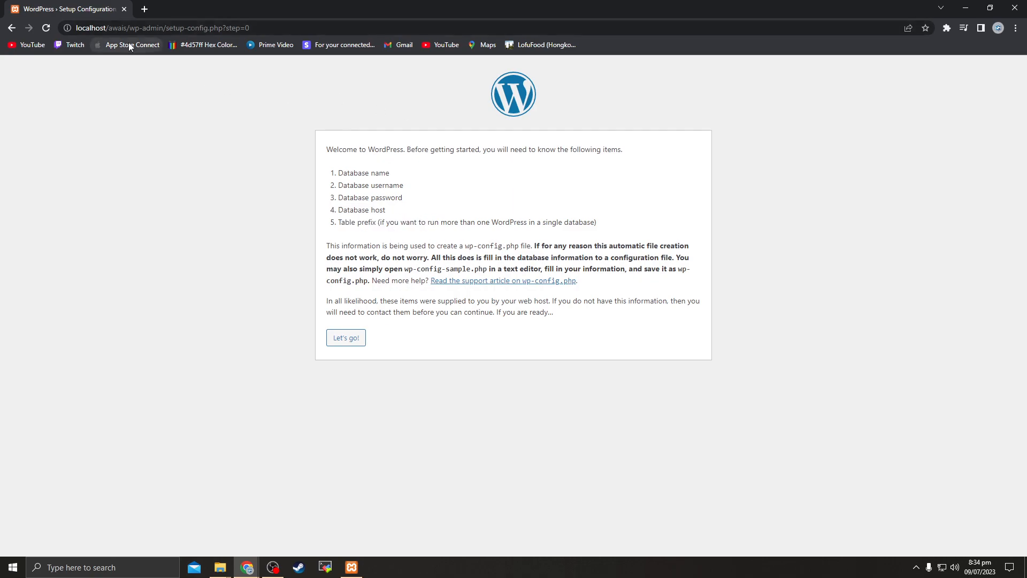
click(144, 9)
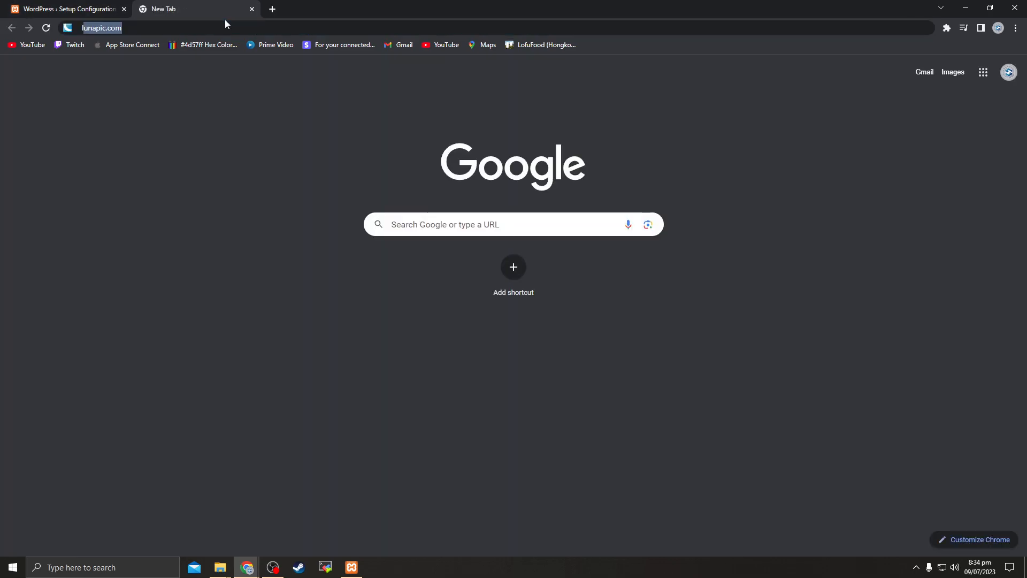
Load localhost/phpmyadmin in the new tab
text(local)
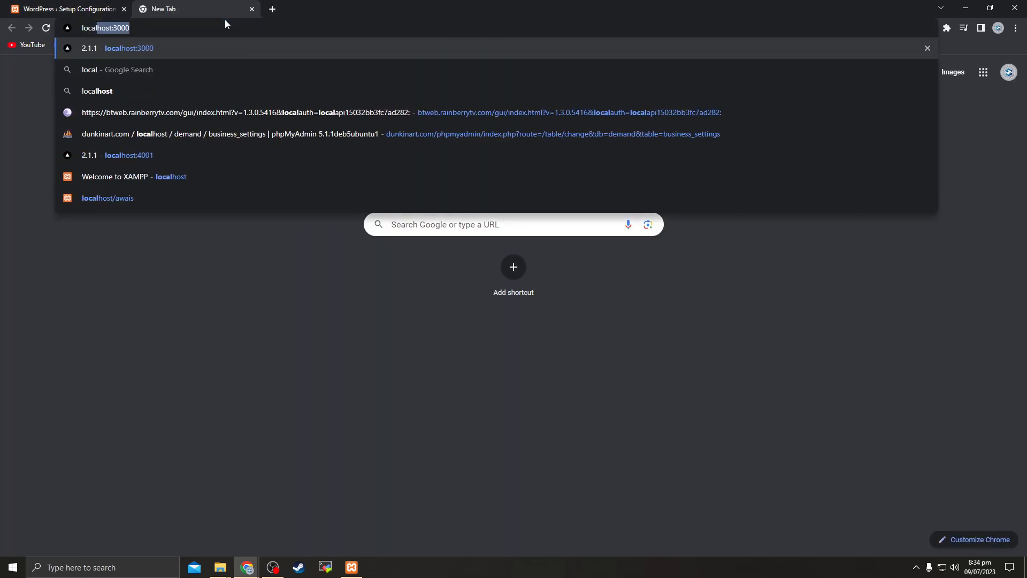
text(host/)
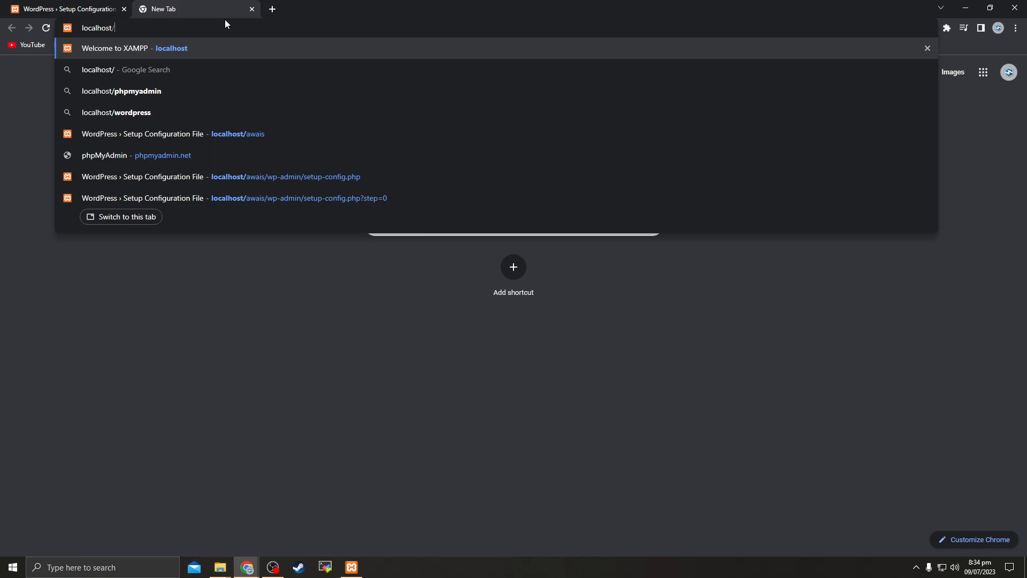
text(p)
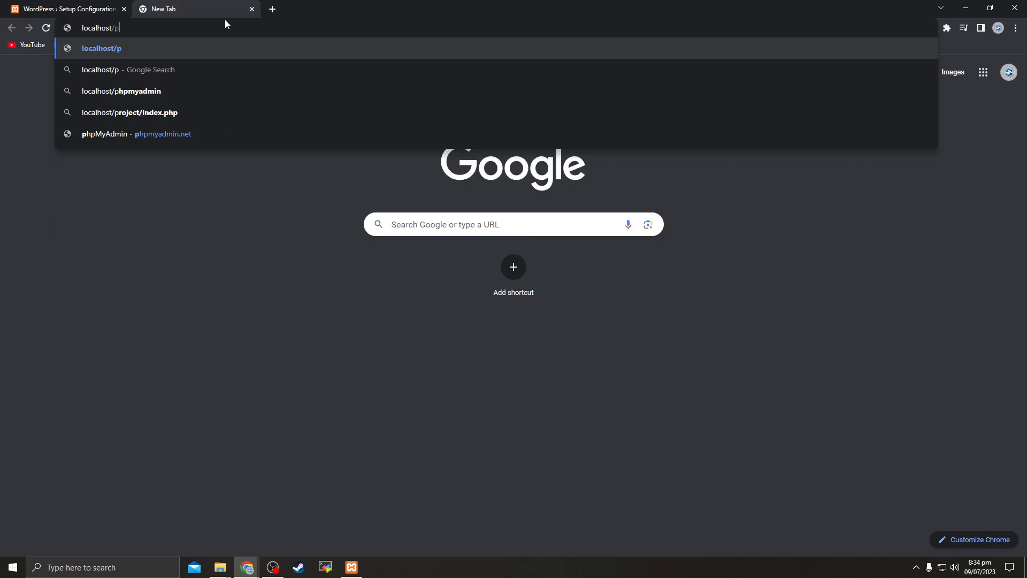
text(hpmyadmin)
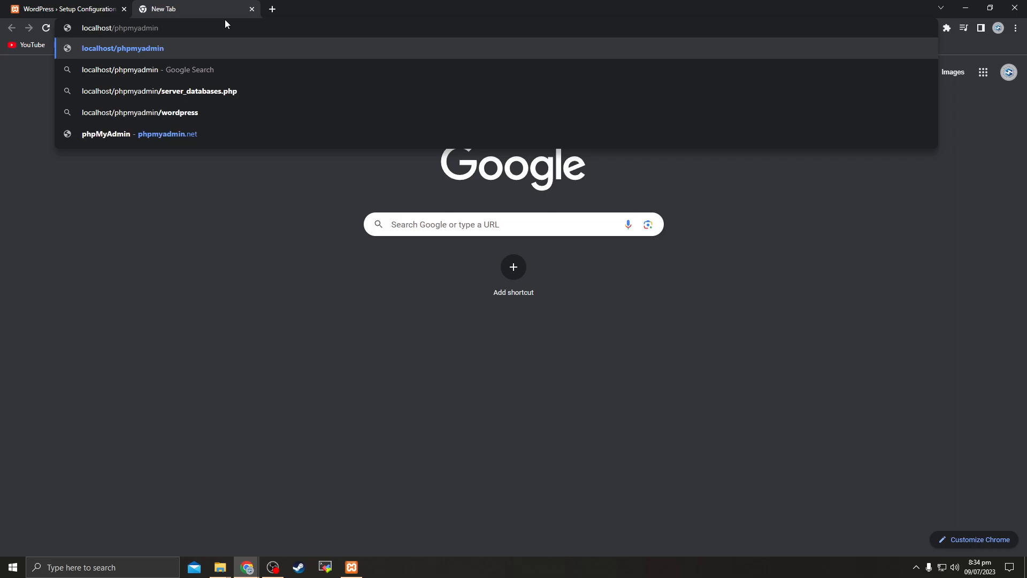
key(Return)
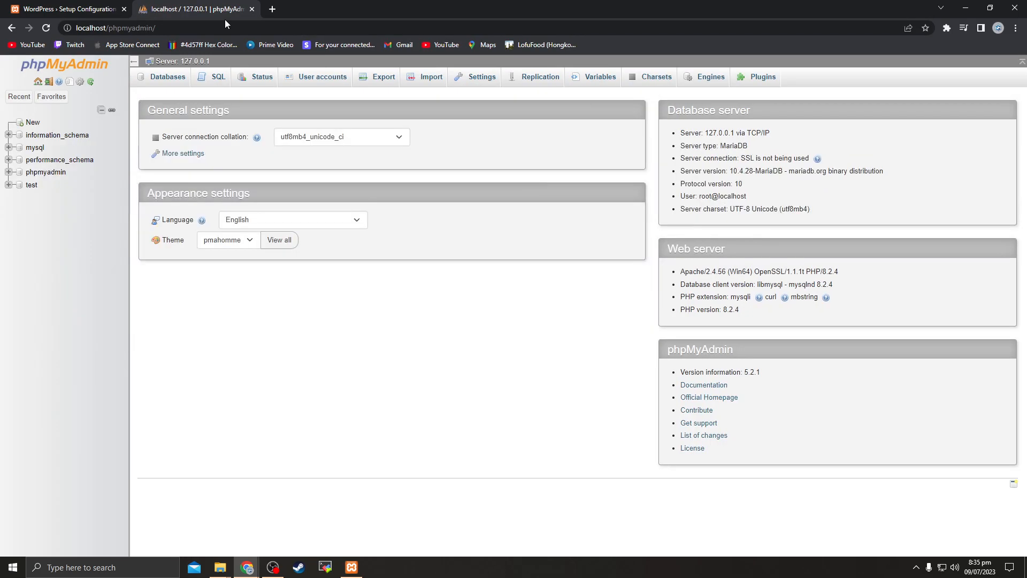
click(161, 28)
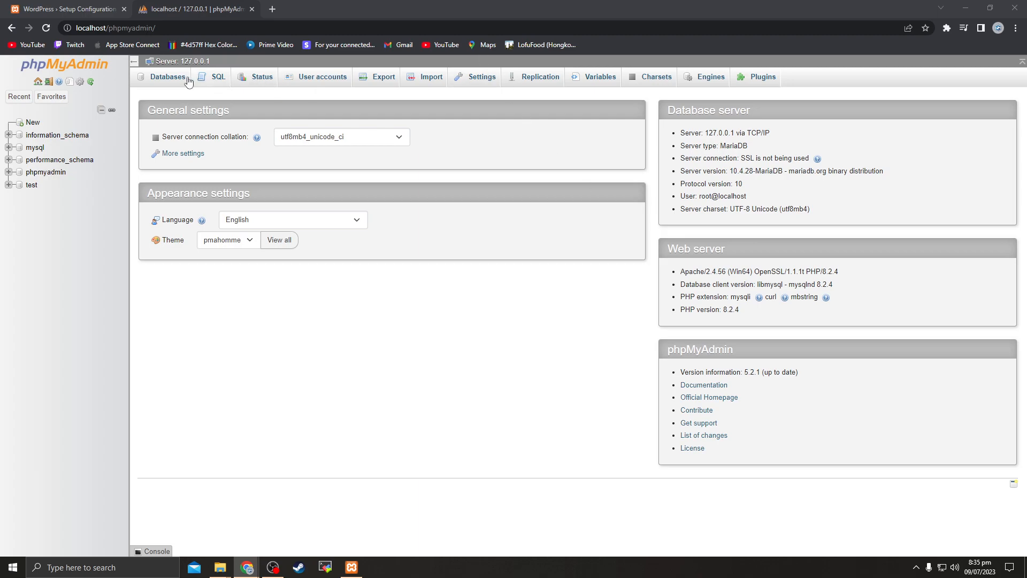
Create a new database named awais from the Databases list
click(167, 85)
click(182, 166)
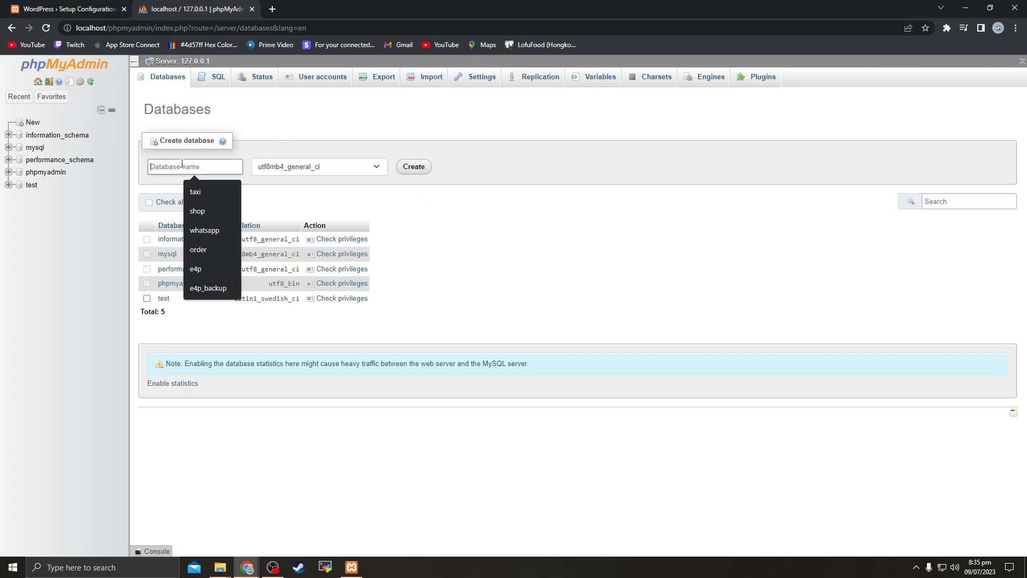
text(awais)
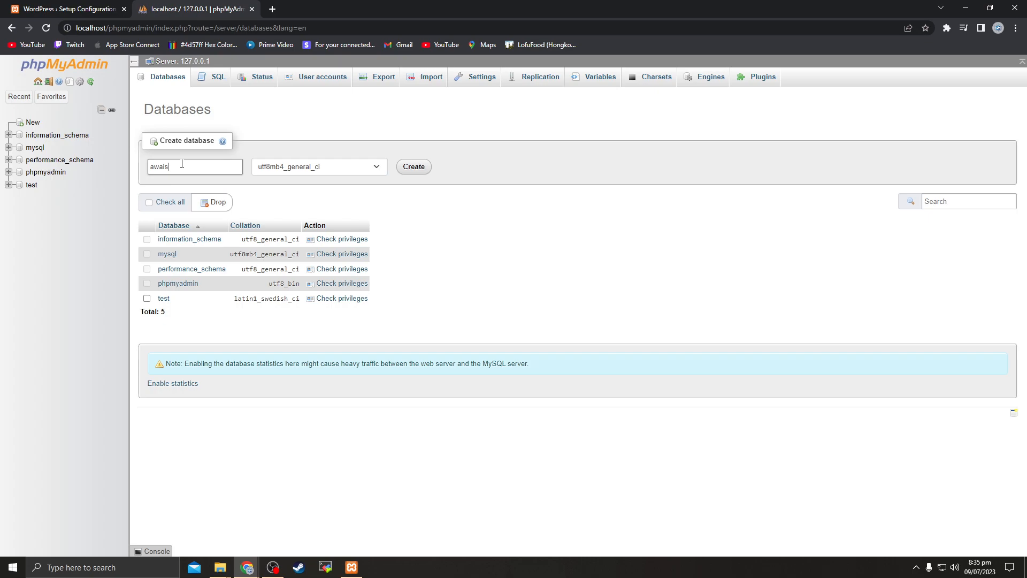
drag(183, 167, 154, 166)
click(413, 166)
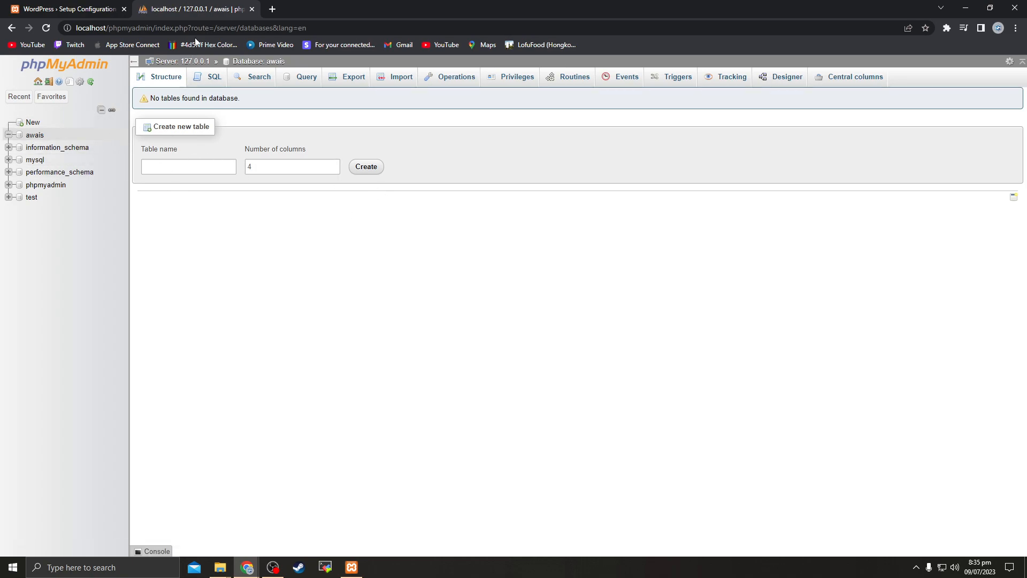
Close phpMyAdmin, start the connection step, and enter database name awais and username root
click(252, 9)
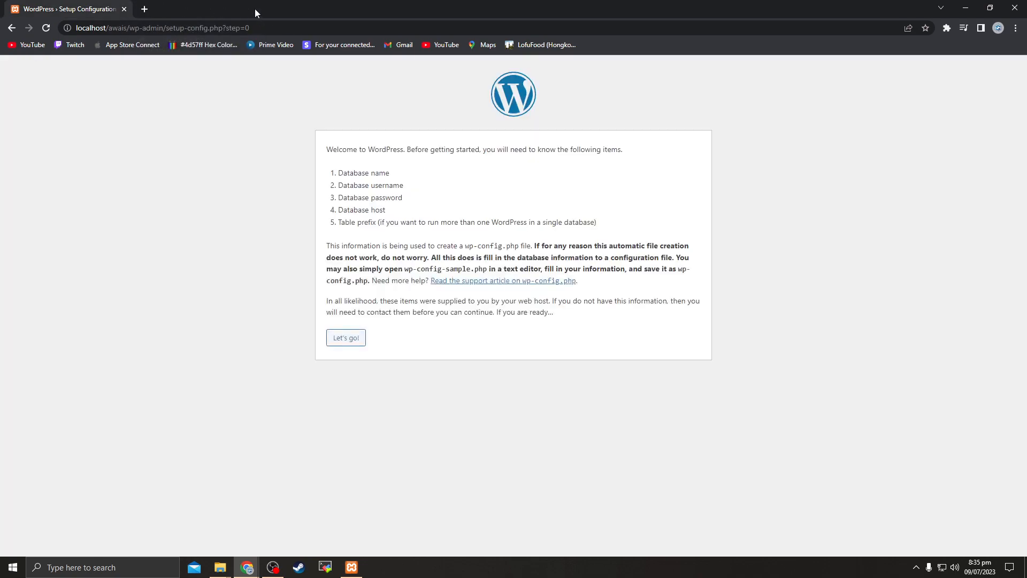
click(349, 337)
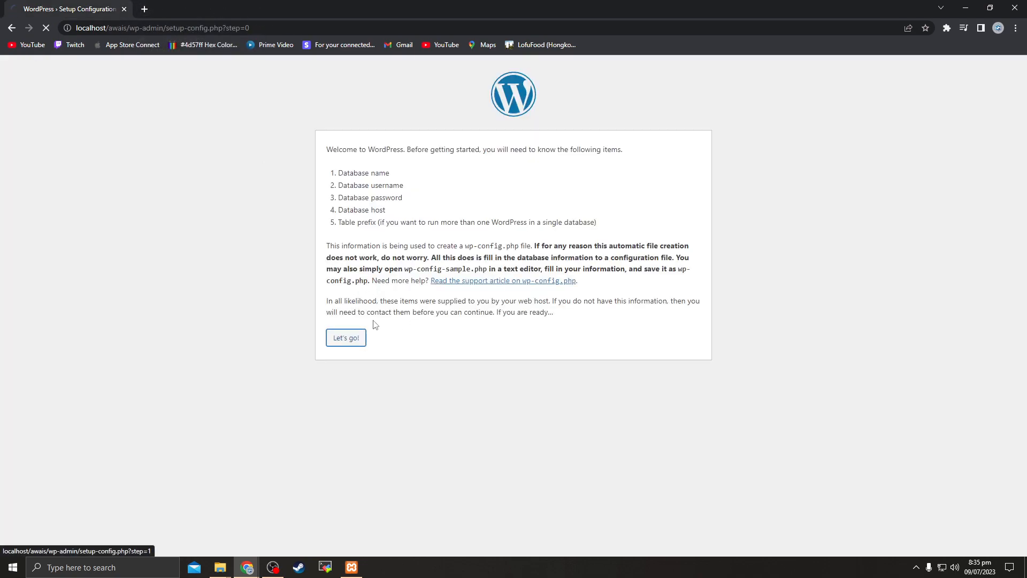
click(442, 177)
text(awais)
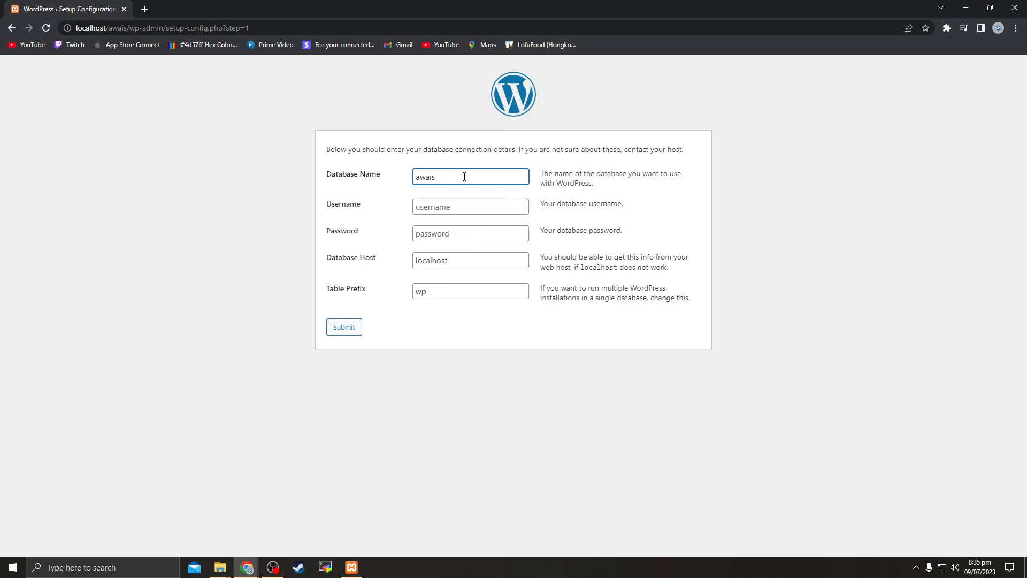
click(413, 213)
text(root)
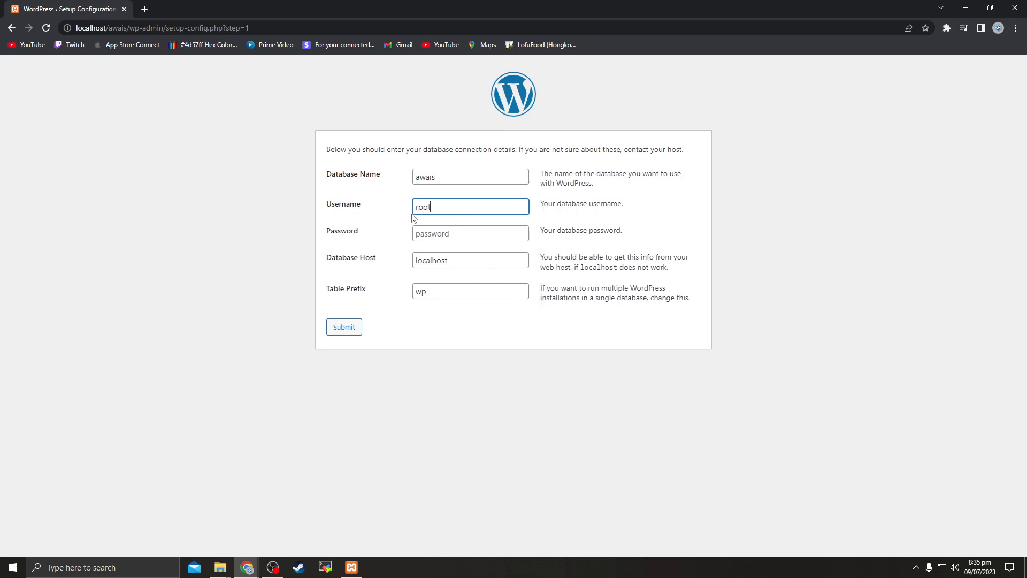
click(442, 233)
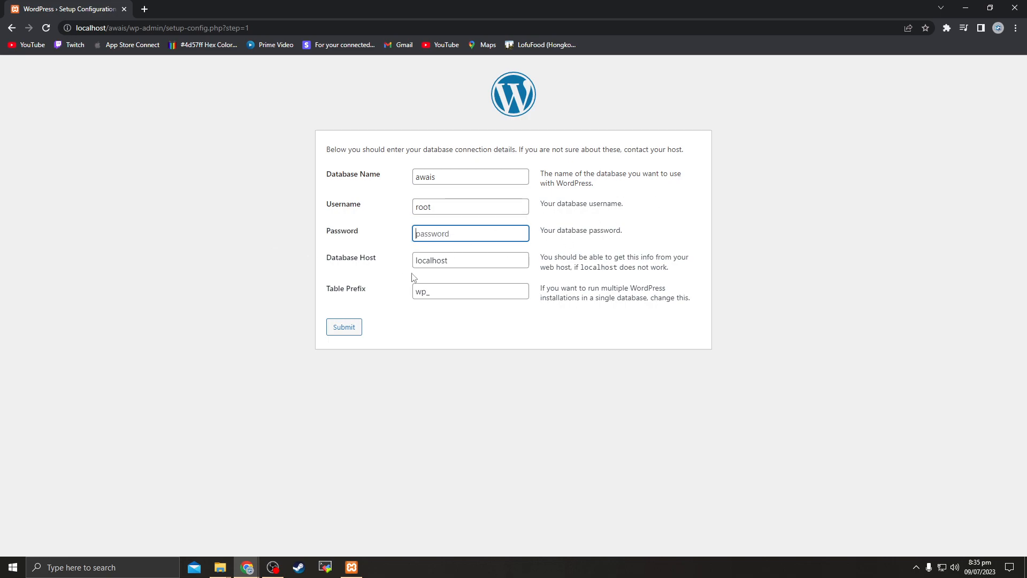
Leave the database password blank and move on to the localhost host field
double_click(421, 206)
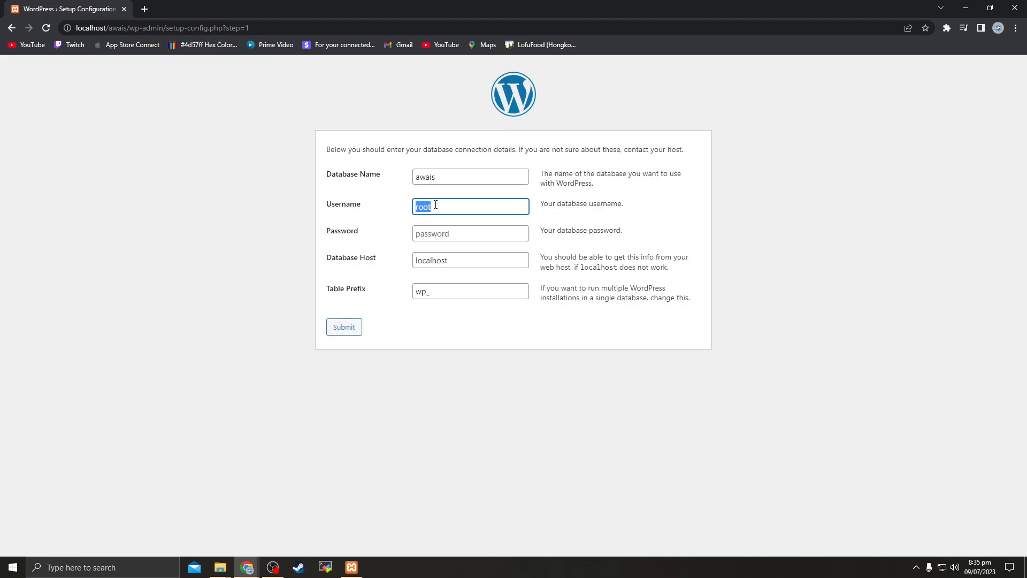
drag(324, 234, 448, 236)
click(422, 238)
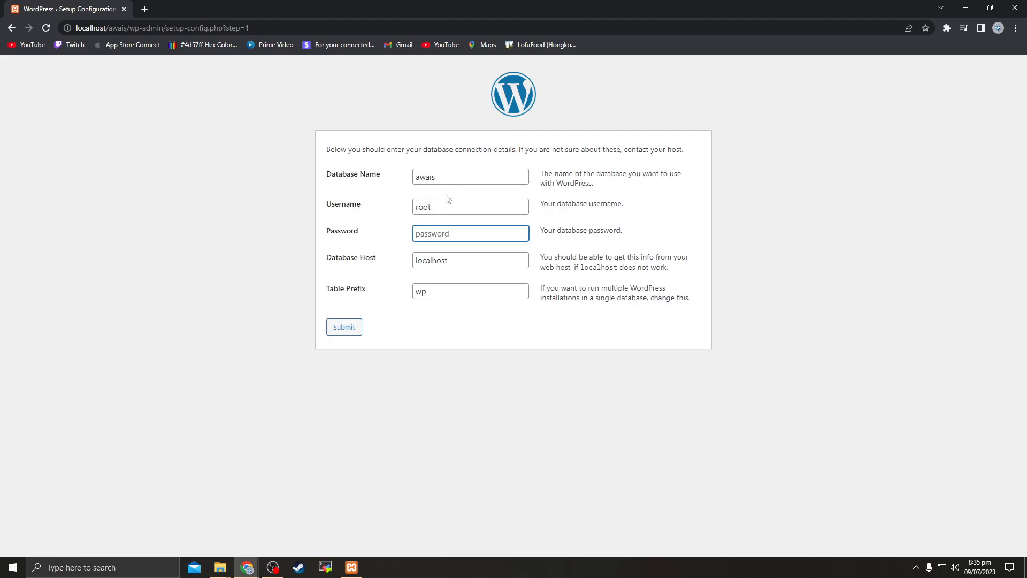
click(428, 260)
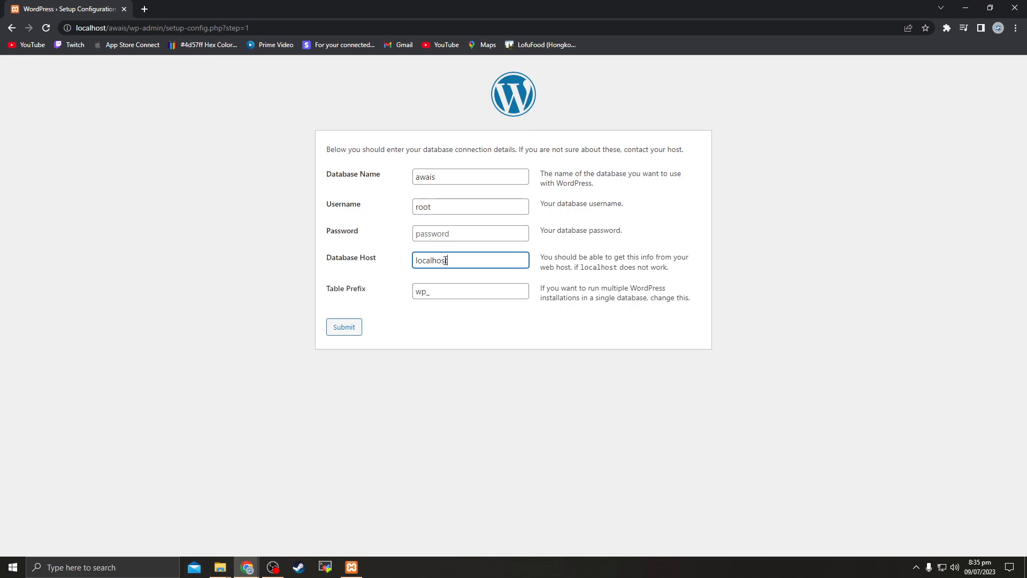
Open a new tab and type the localhost/phpmyadmin address
click(144, 13)
text(local)
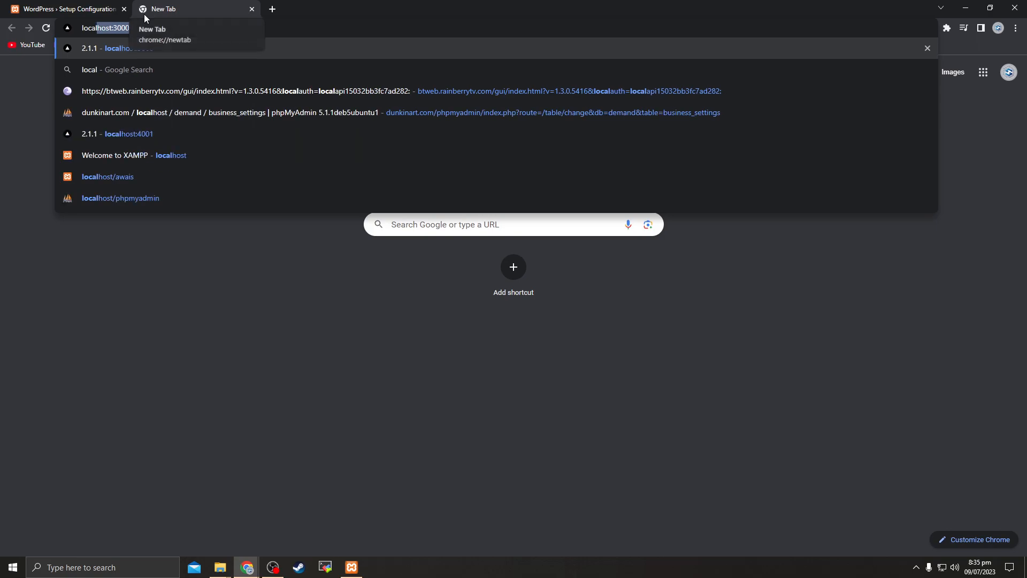
text(host)
key(BackSpace)
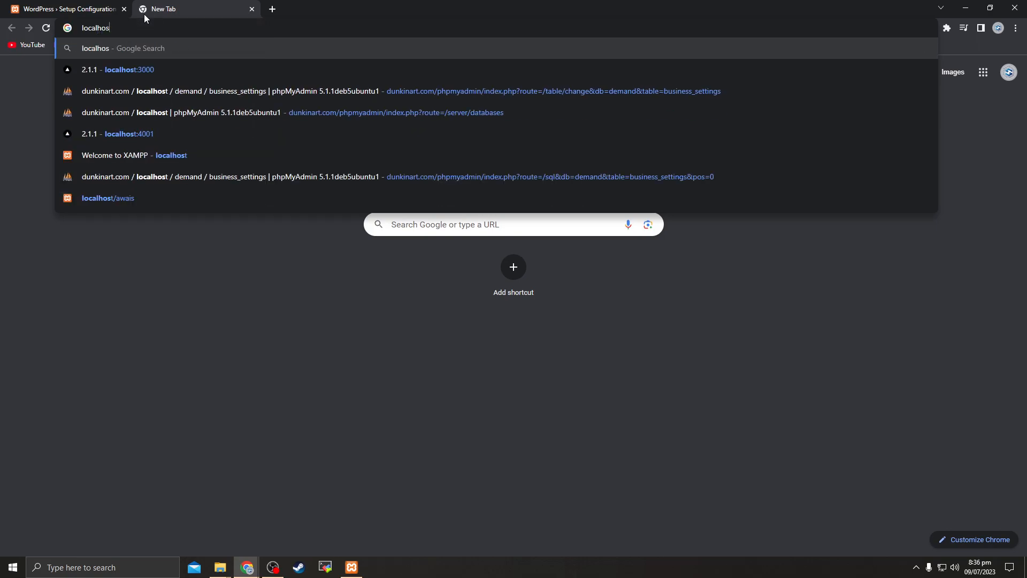
text(t)
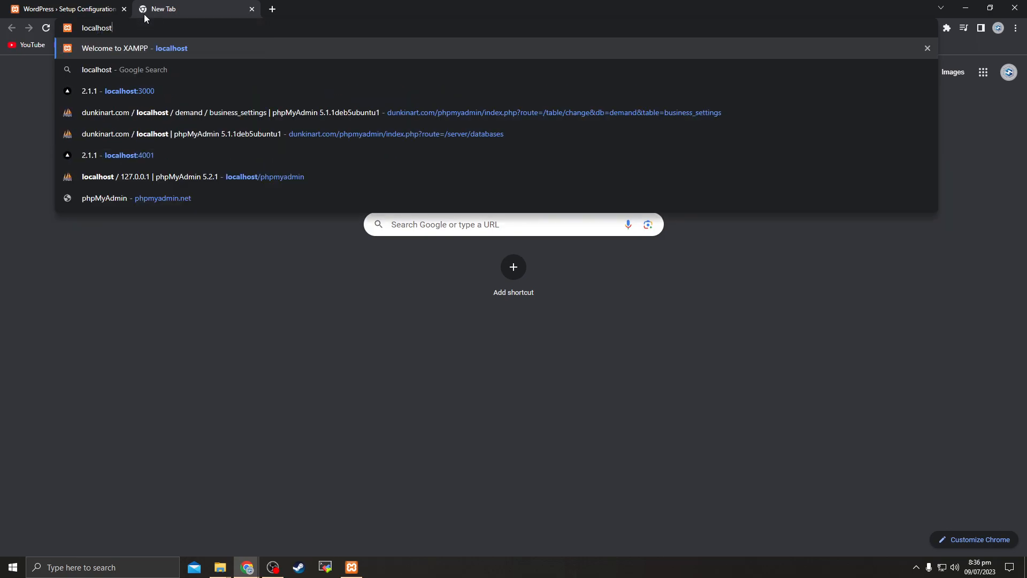
text(/phpmya)
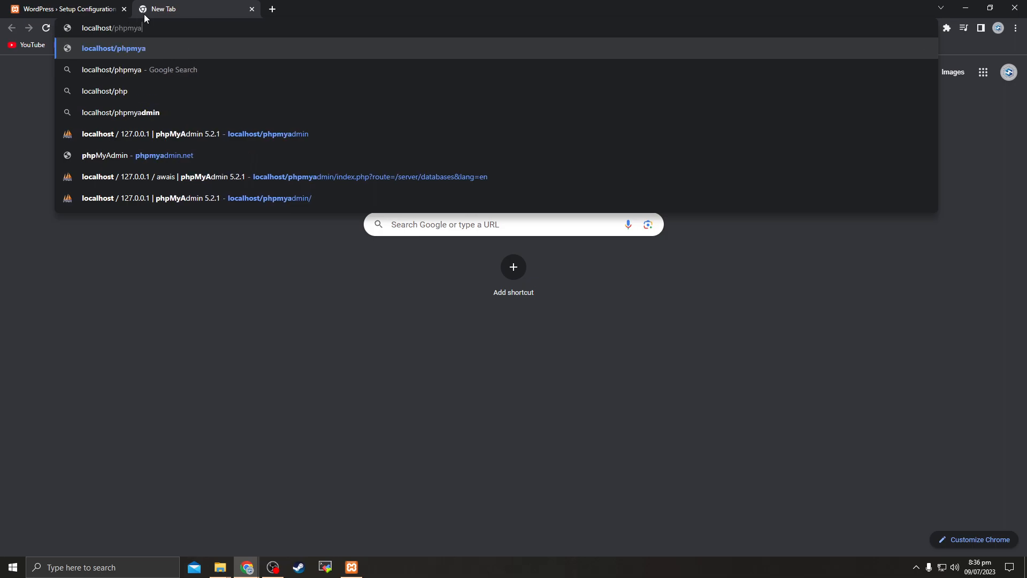
text(dmin)
Load localhost/phpmyadmin to confirm the awais database is listed
key(Return)
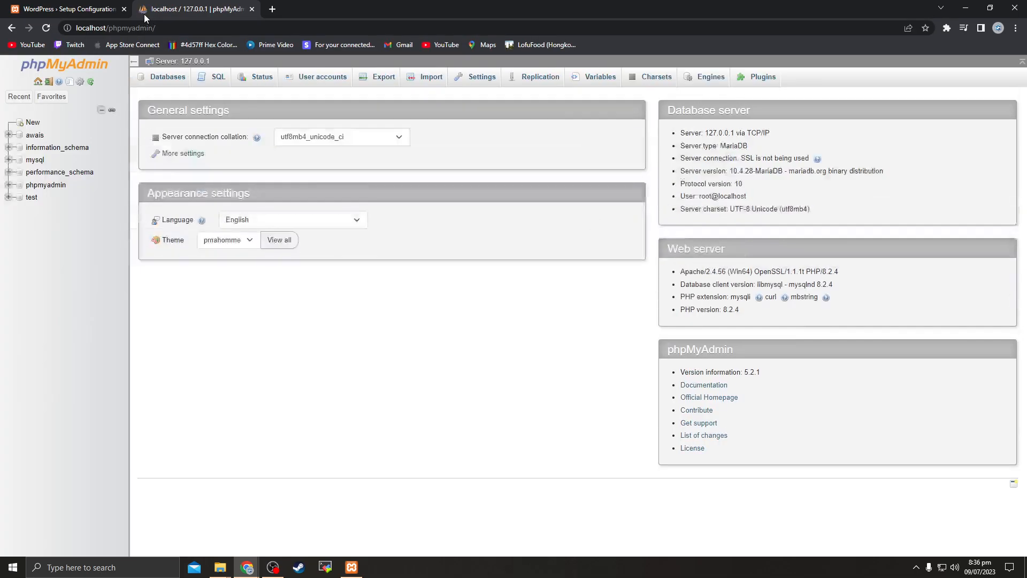
double_click(99, 29)
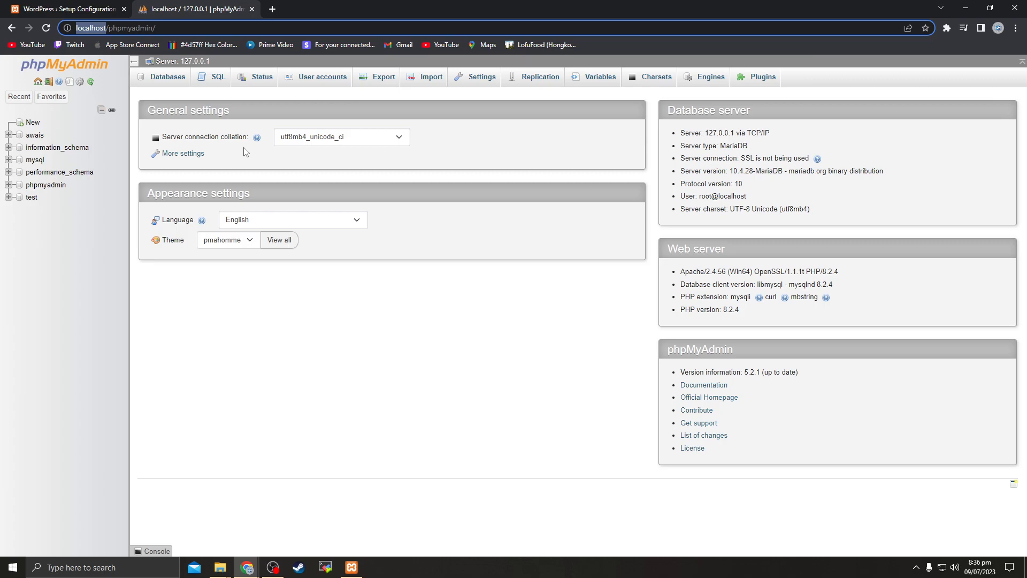
click(74, 9)
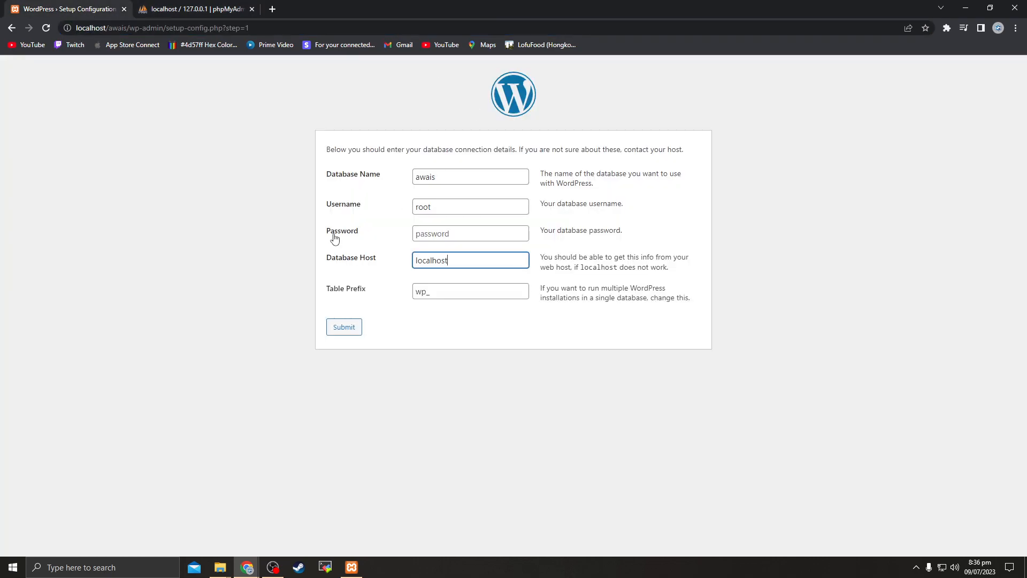
click(252, 9)
click(343, 328)
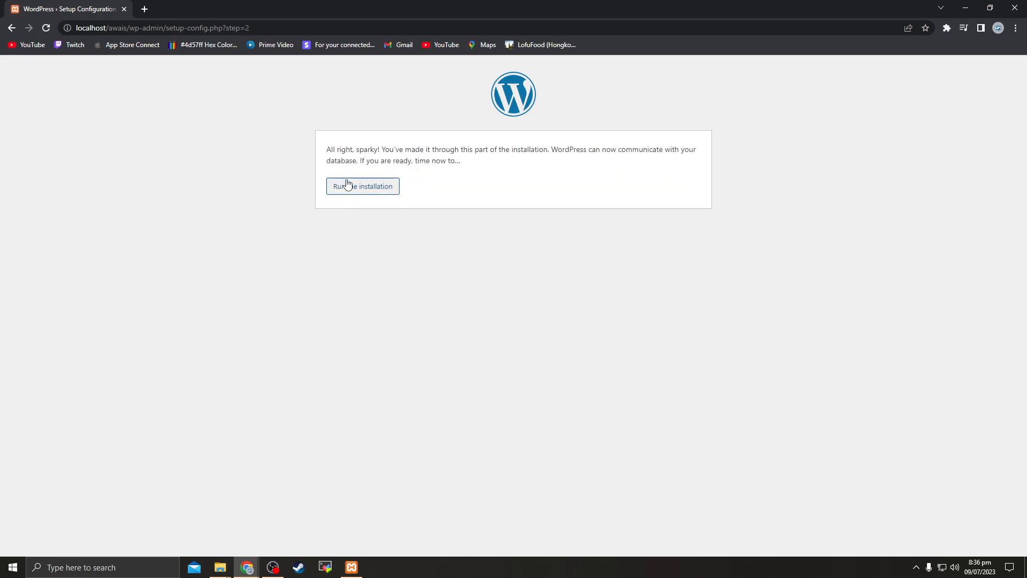
drag(328, 151, 394, 150)
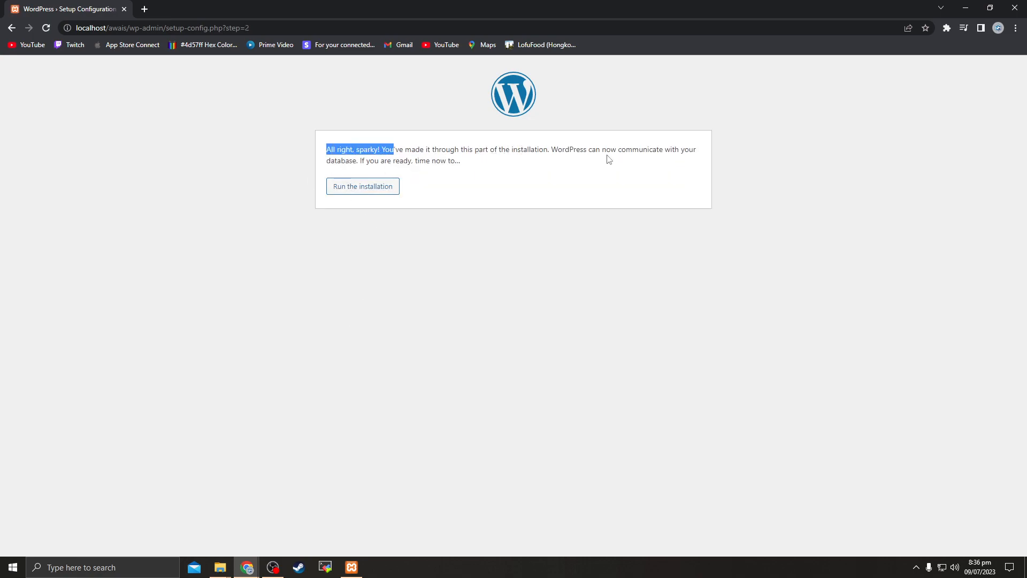
click(370, 198)
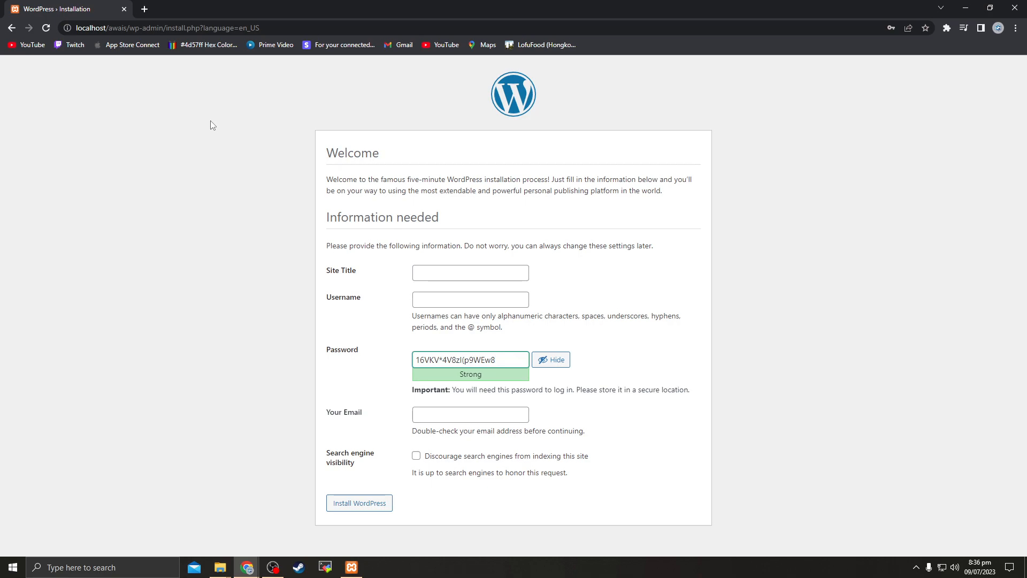
Enter site title 'Awais Class 1', username admin, and the chosen admin password
click(444, 275)
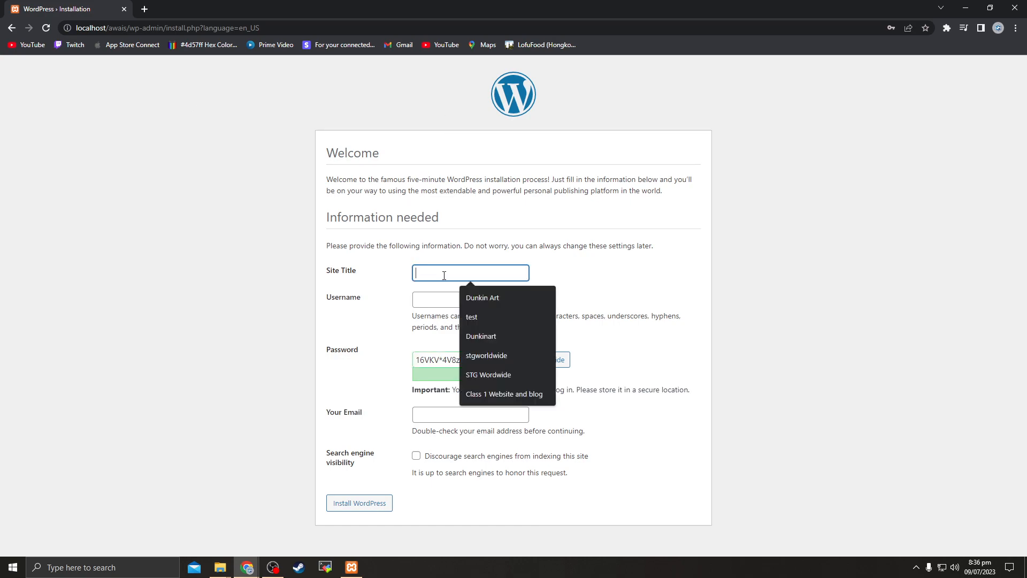
text(Awais )
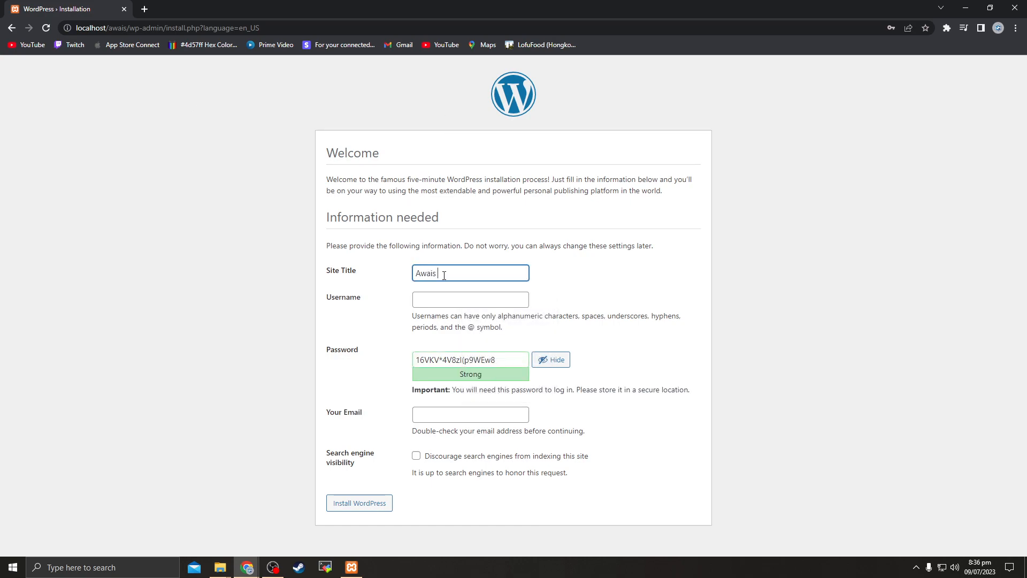
text(Class 1)
click(440, 301)
text(admin)
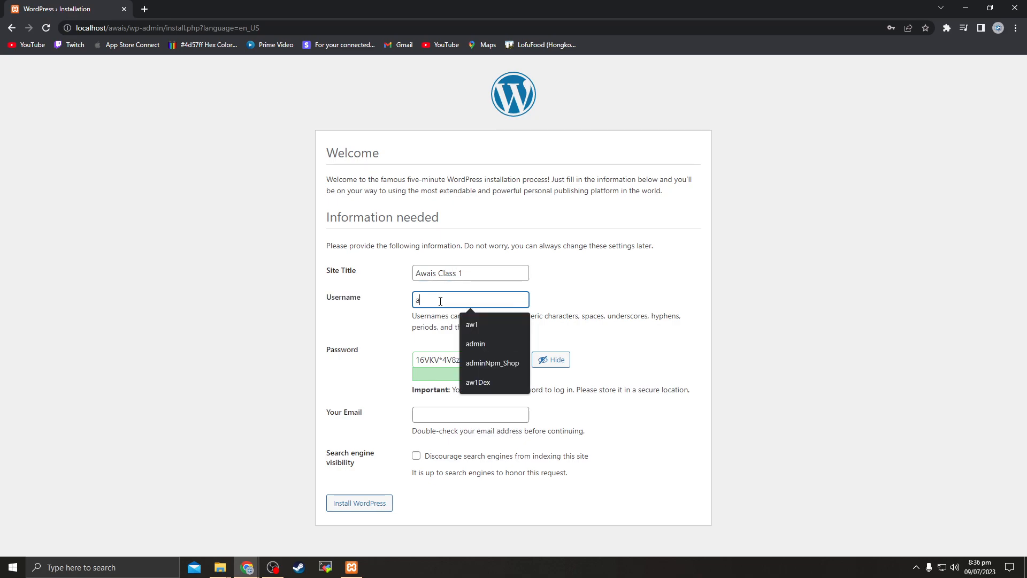
key(Tab)
text(admin)
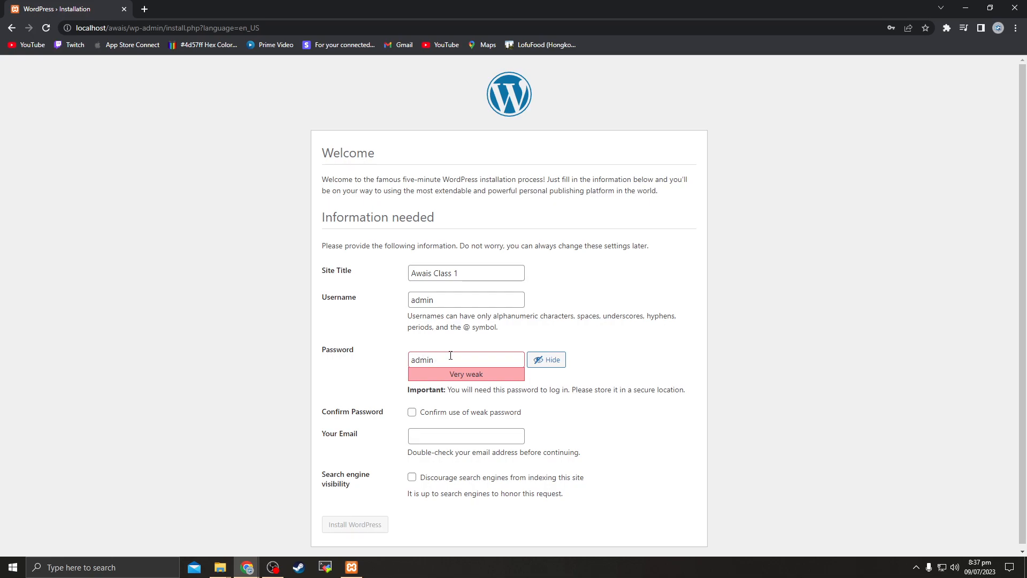
Fill in the suggested admin e-mail, confirm the weak password, and install WordPress
scroll(450, 353, down, 1)
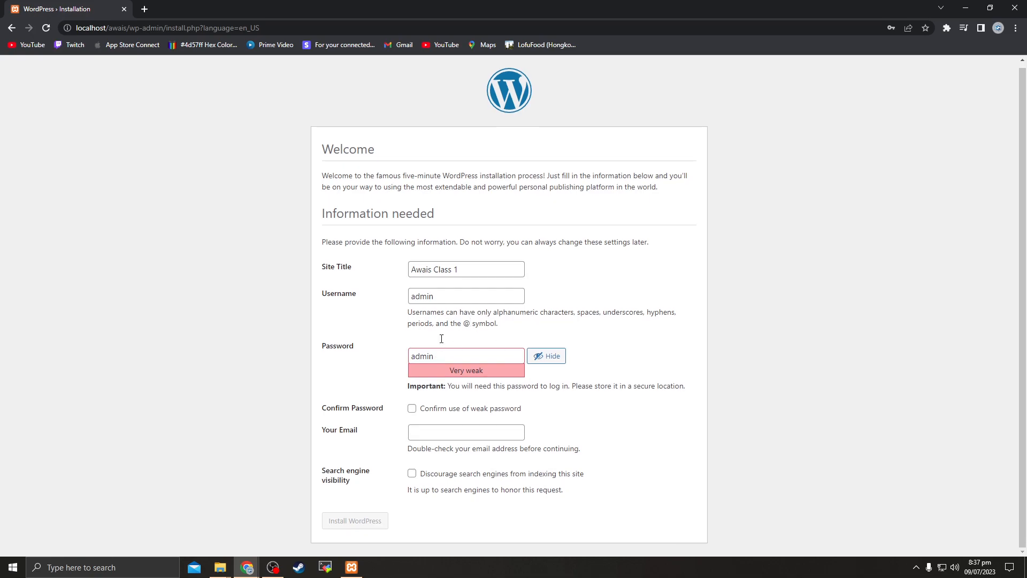
click(463, 433)
text(aw)
key(Down)
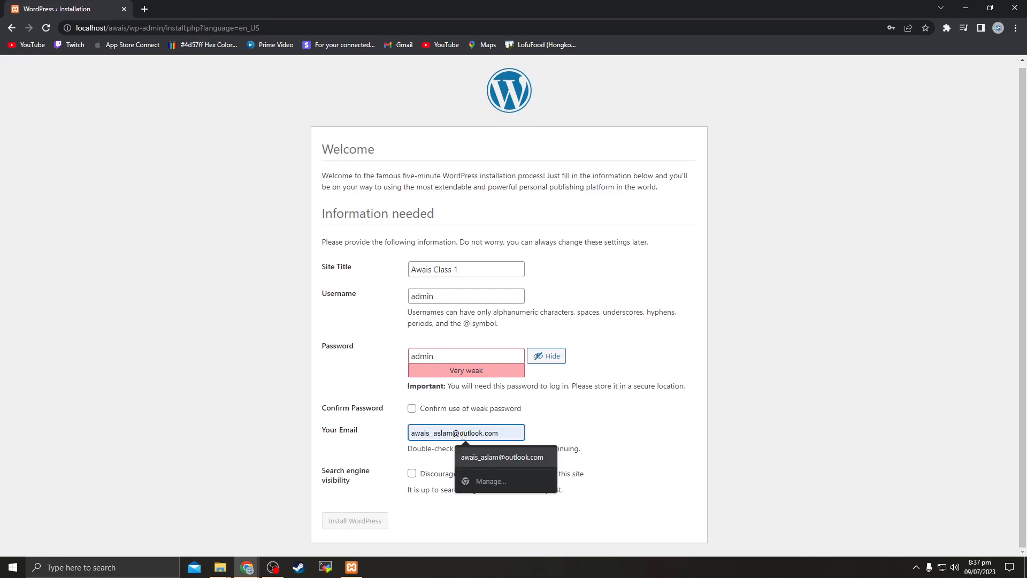
key(Return)
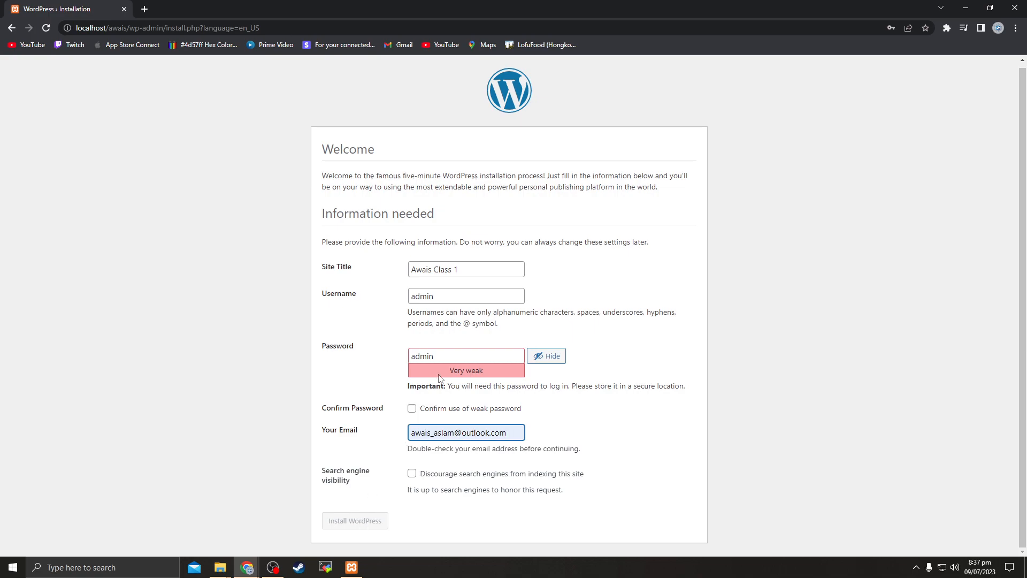
click(412, 408)
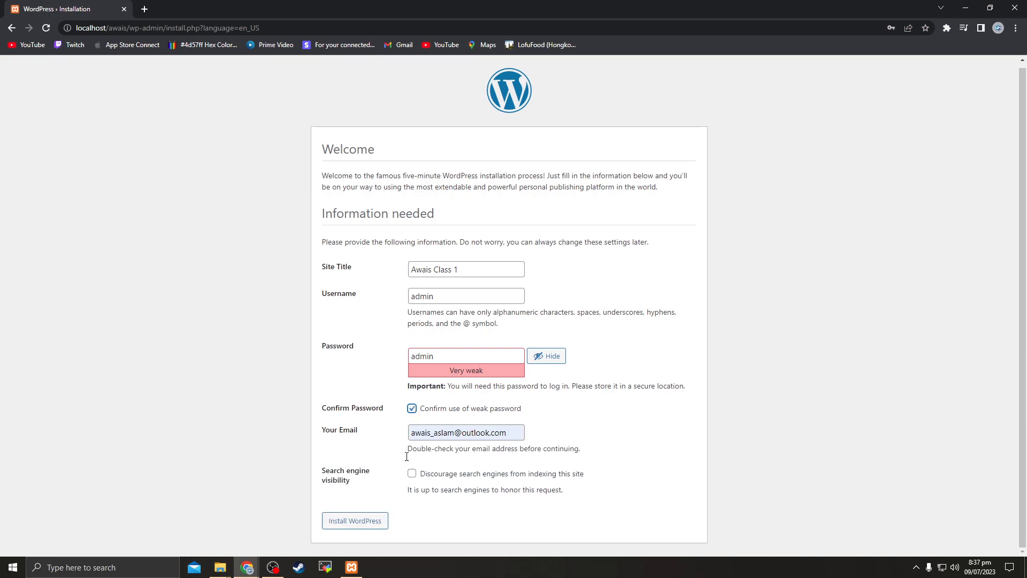
click(358, 523)
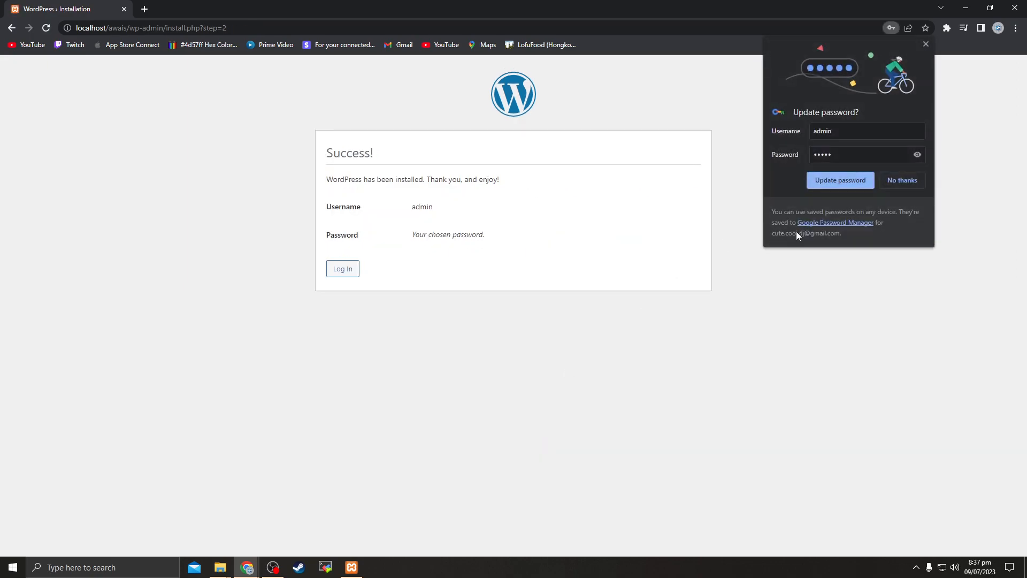
Dismiss Chrome's password prompts and go to the new site's login page
click(928, 43)
click(610, 181)
click(926, 44)
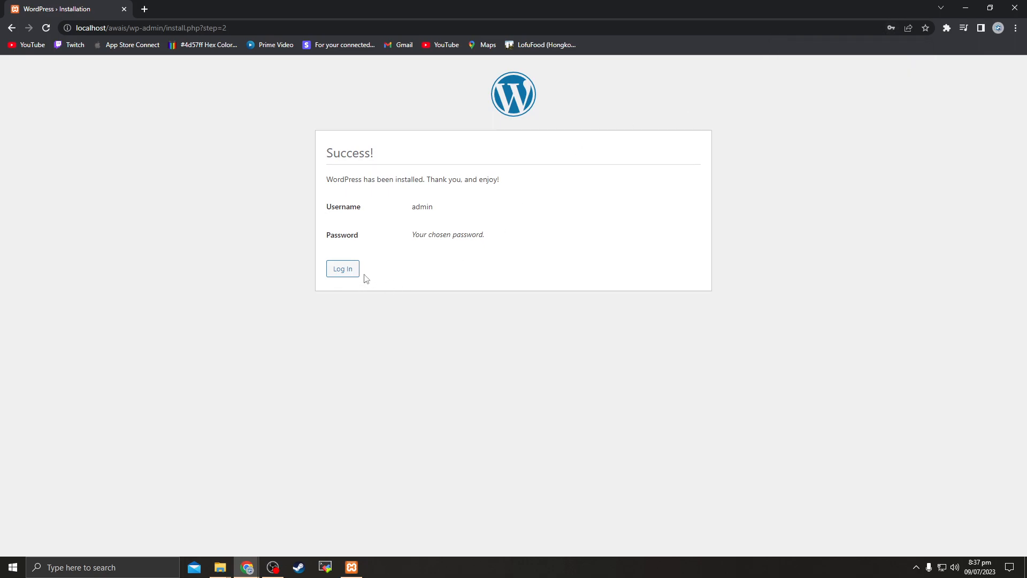
click(343, 268)
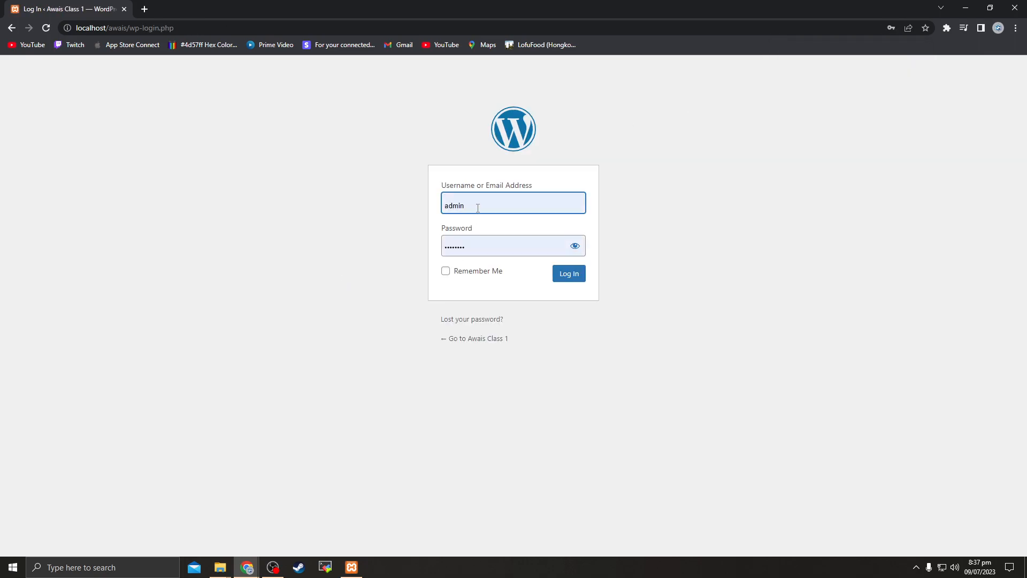
Log in as admin with the account password and Remember Me ticked, dismissing Chrome's password prompts
click(459, 210)
key(ctrl+a)
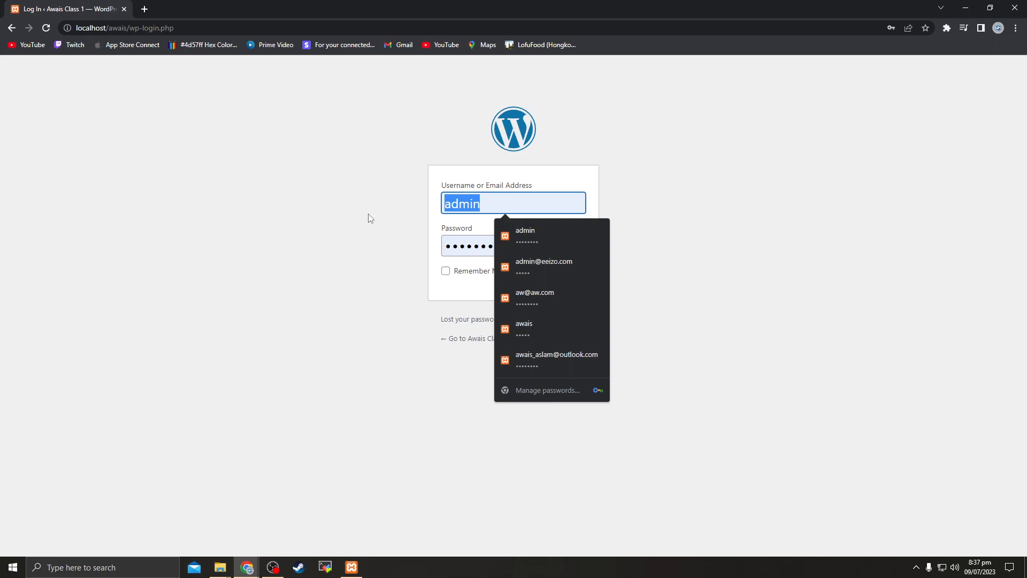
text(admin)
key(Tab)
text(admin)
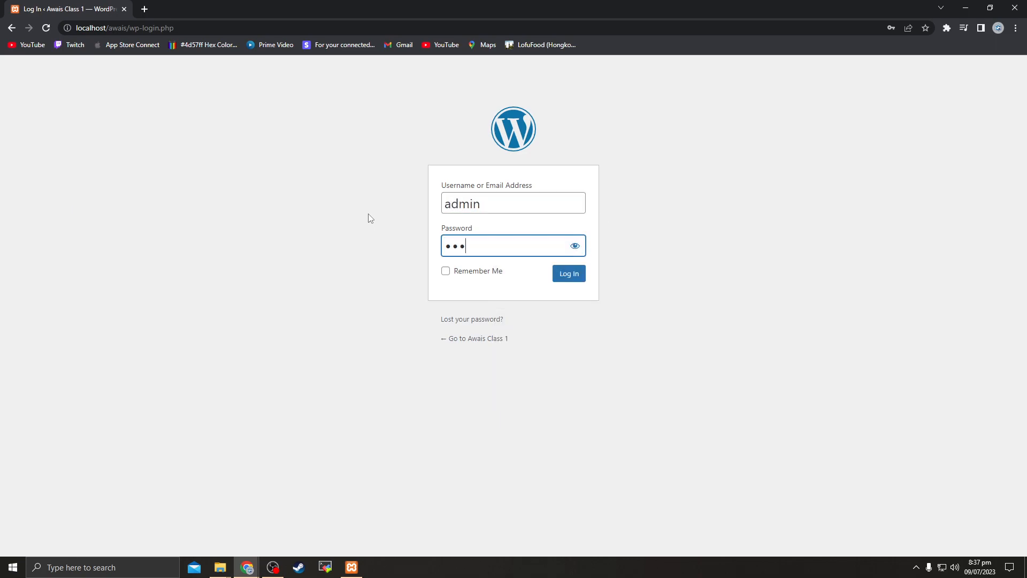
click(575, 246)
click(446, 271)
click(570, 274)
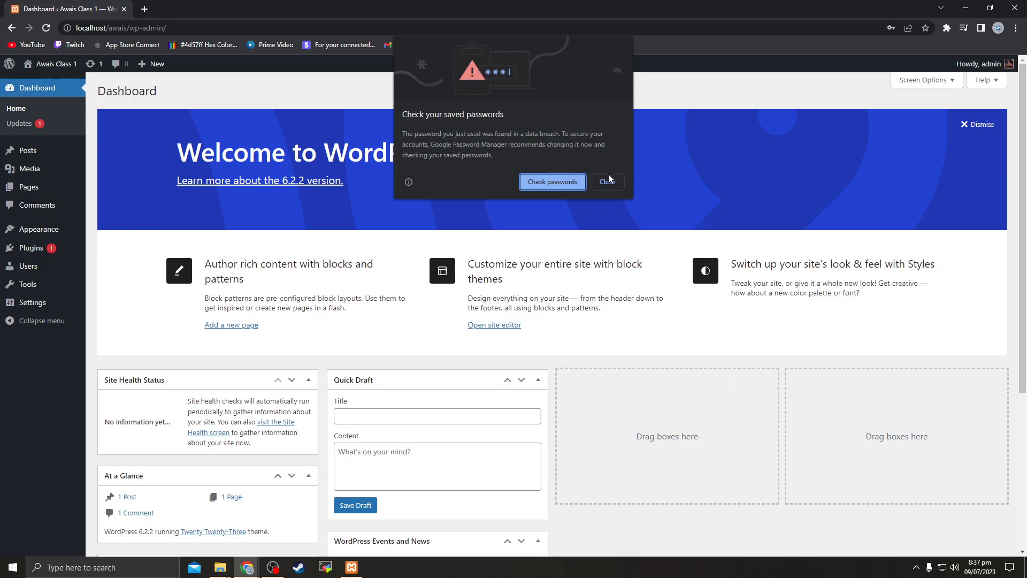
click(608, 181)
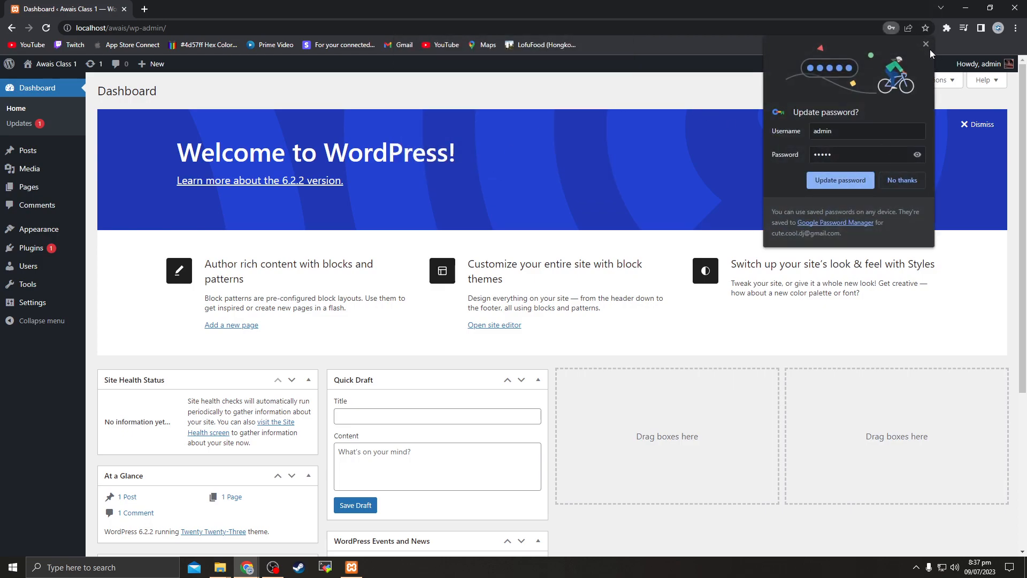
click(926, 46)
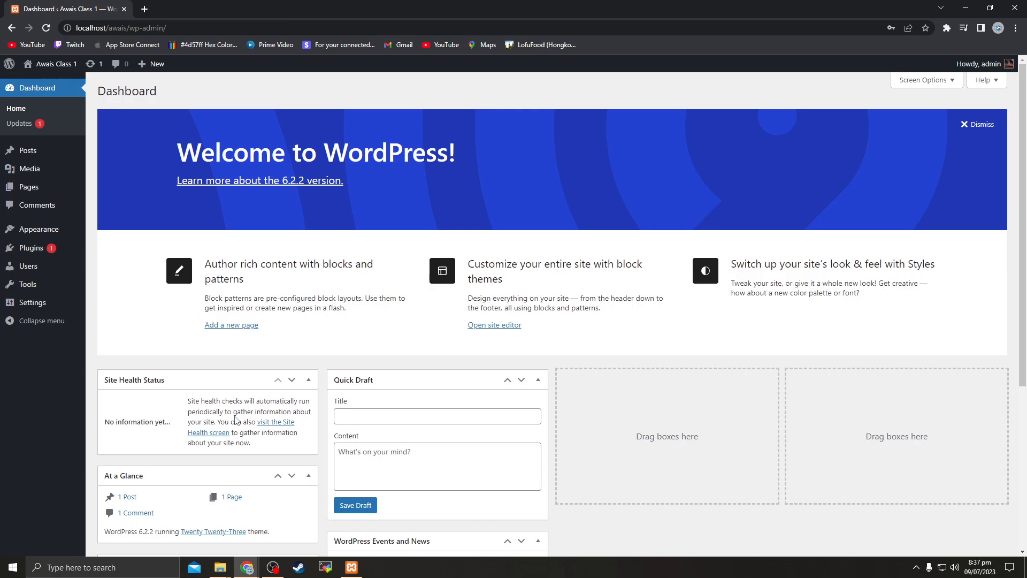
Open the site's front page at localhost/awais in a new tab
click(144, 9)
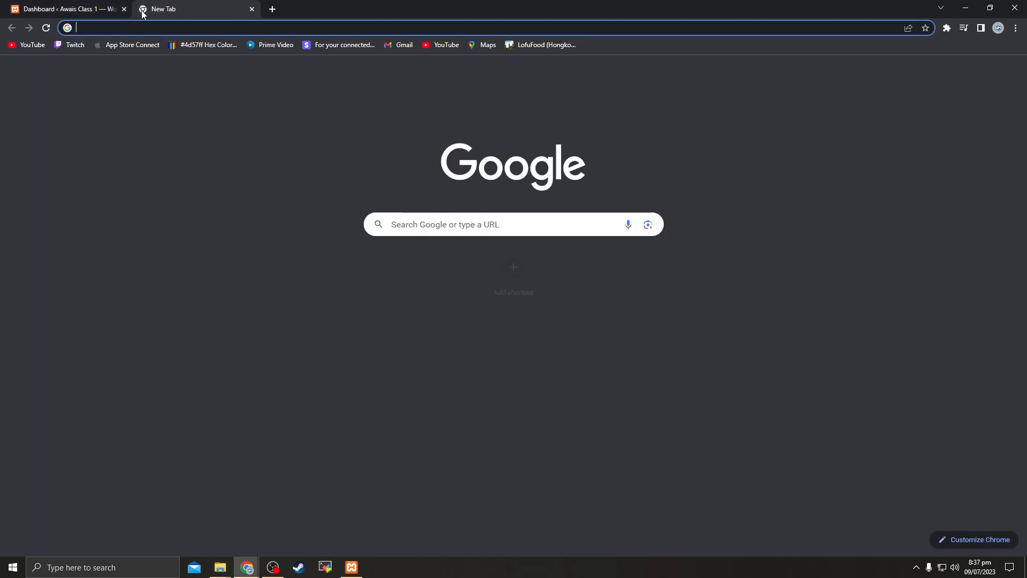
text(loic)
key(BackSpace)
key(BackSpace)
text(calhost:3000)
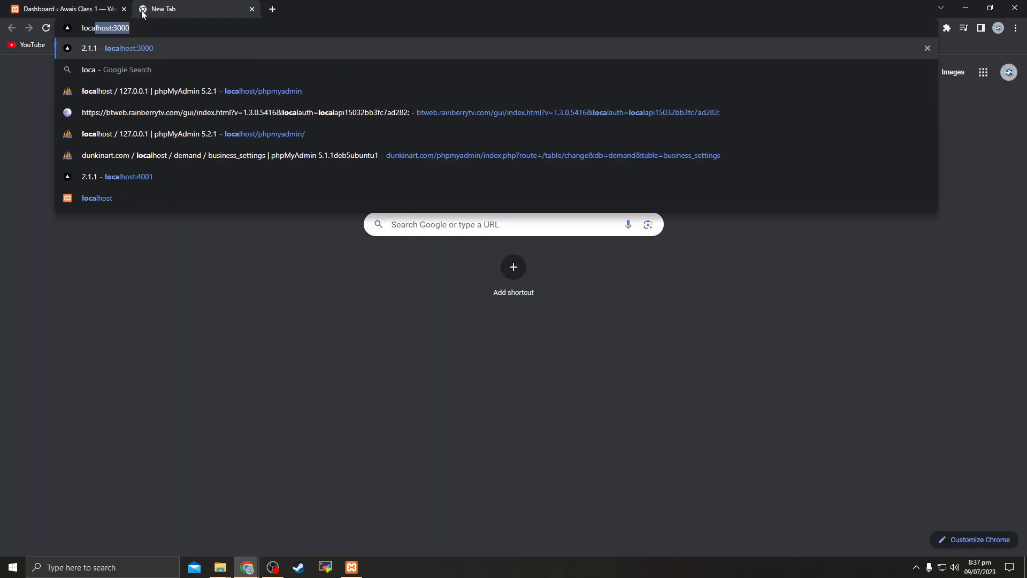
key(BackSpace)
key(BackSpace)
key(BackSpace)
key(BackSpace)
text(/awais)
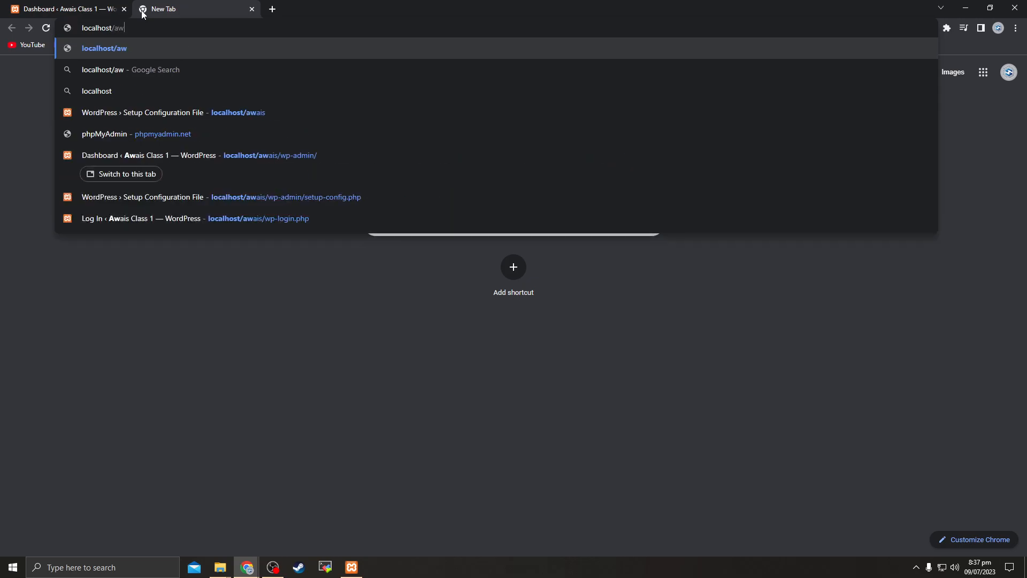
key(Return)
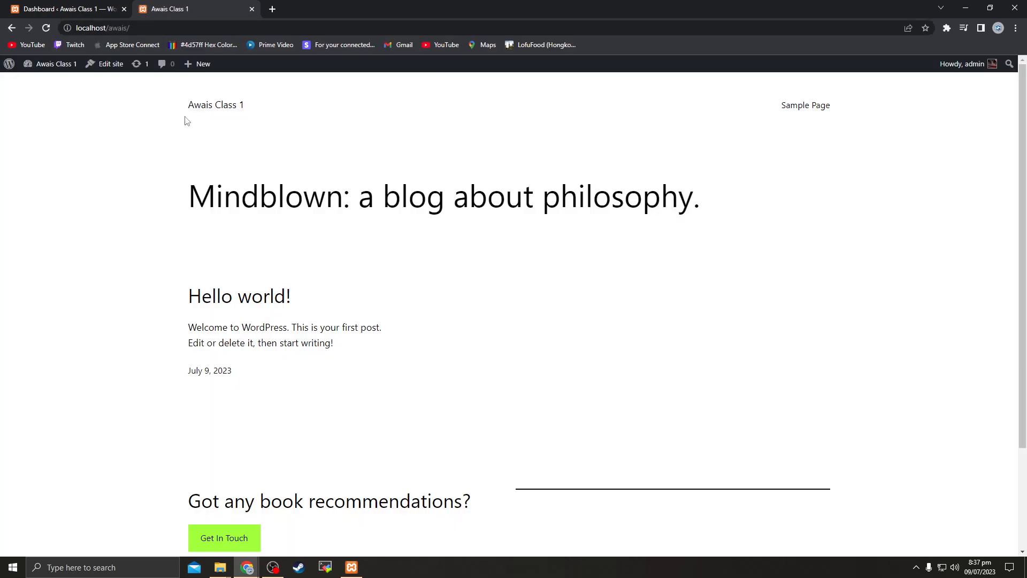
Review the front page's Hello world! post, then switch between the dashboard and front-page tabs
scroll(239, 150, down, 1)
scroll(373, 344, down, 3)
scroll(308, 323, up, 3)
drag(200, 323, 170, 339)
click(350, 350)
click(303, 326)
drag(176, 298, 348, 301)
drag(251, 296, 166, 339)
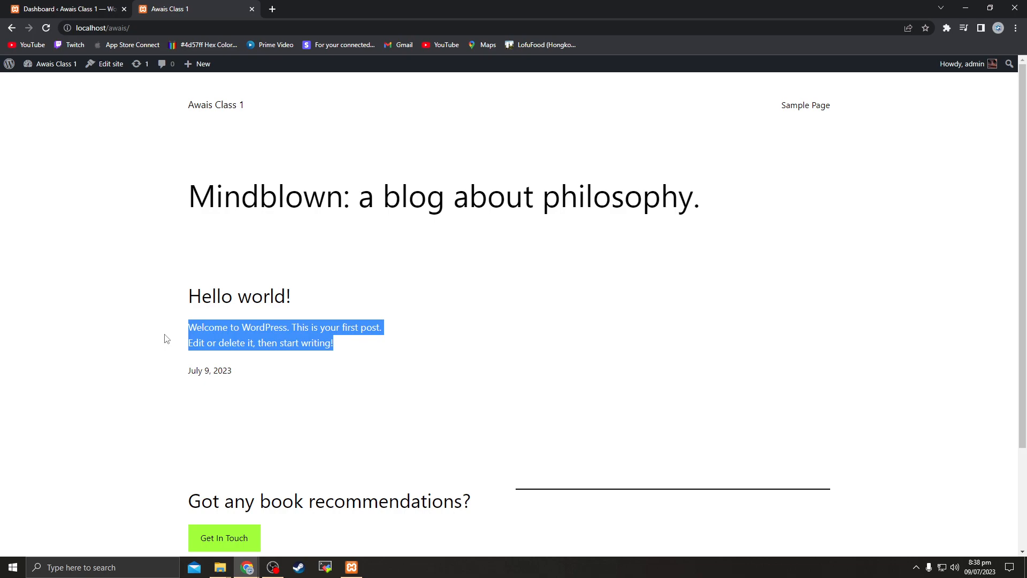
click(359, 347)
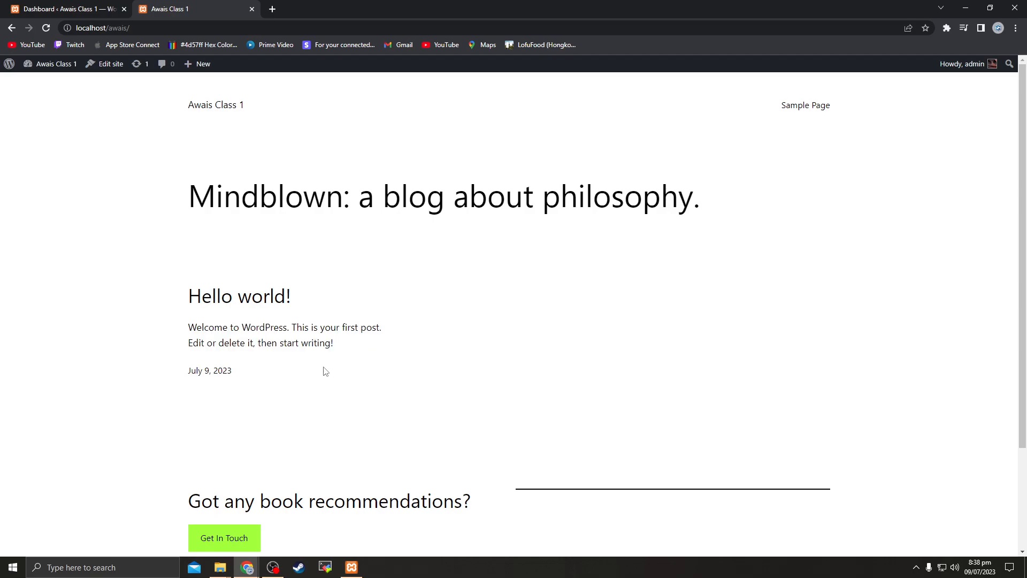
click(105, 8)
click(175, 4)
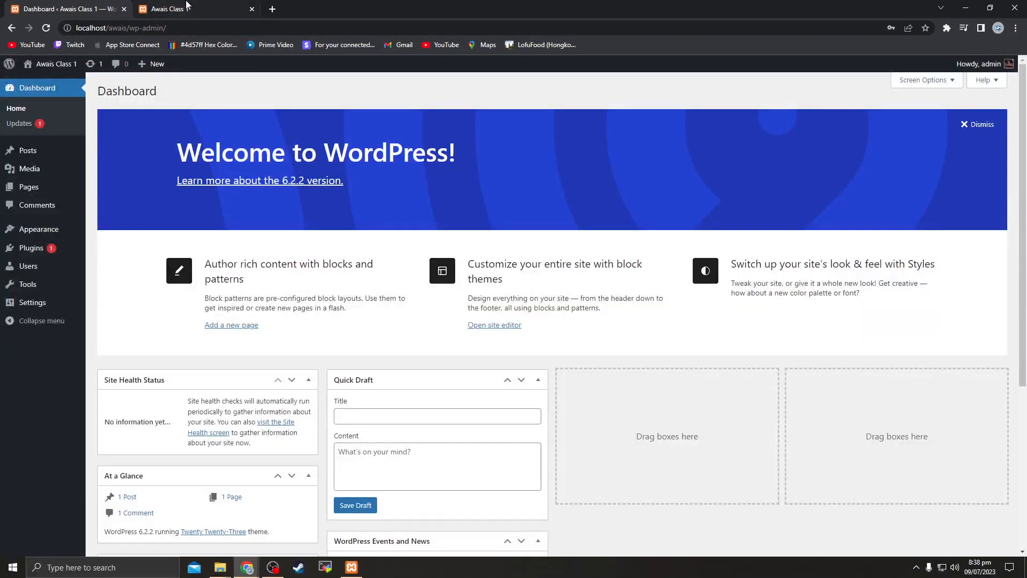
Bookmark the admin dashboard on the Bookmarks bar and open it from the new bookmark
click(202, 5)
click(66, 4)
click(179, 7)
click(66, 4)
key(ctrl+Tab)
click(60, 4)
click(925, 28)
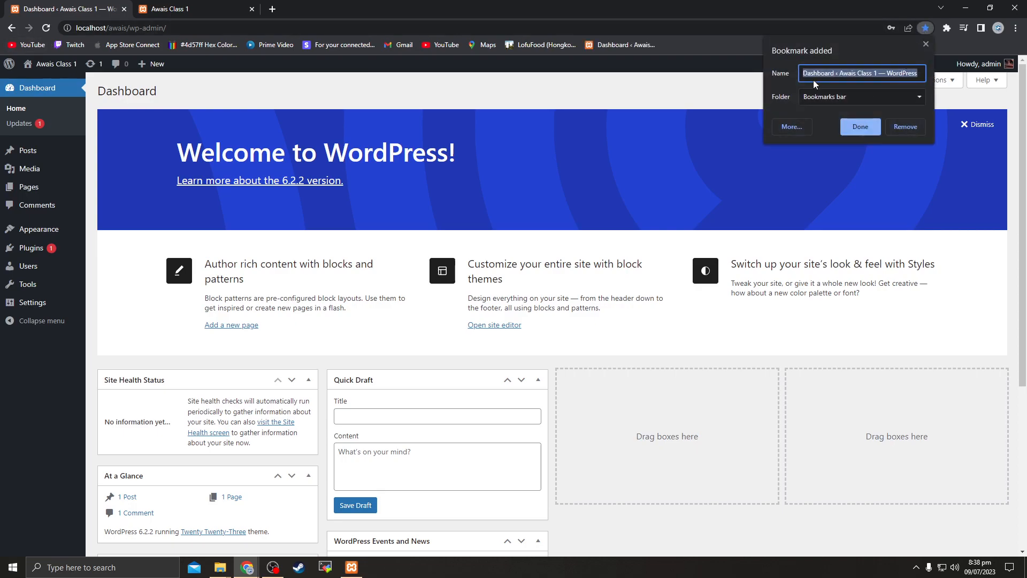
click(853, 126)
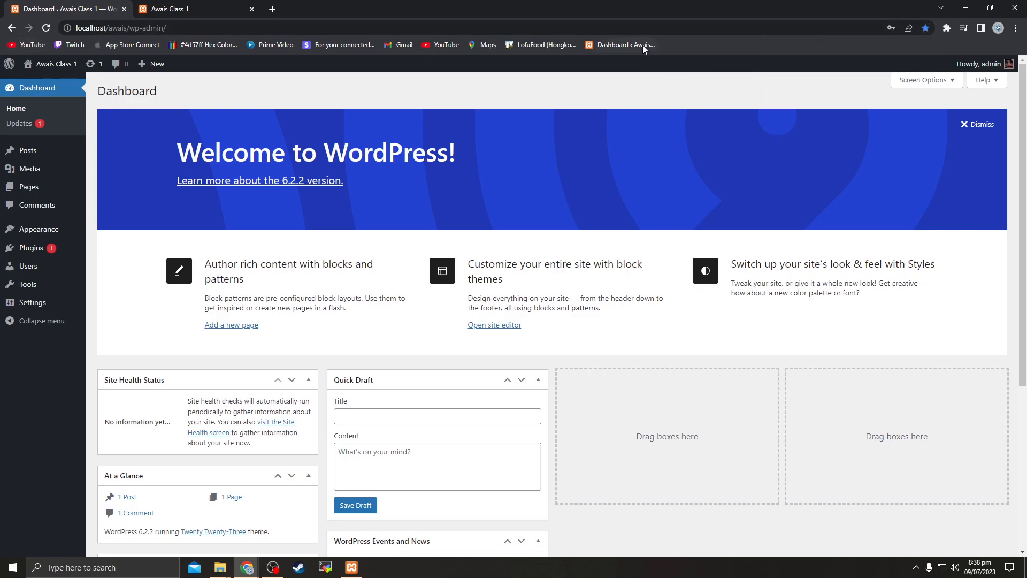
click(608, 44)
Bookmark the site's front page as Awais Class 1 on the Bookmarks bar
click(176, 9)
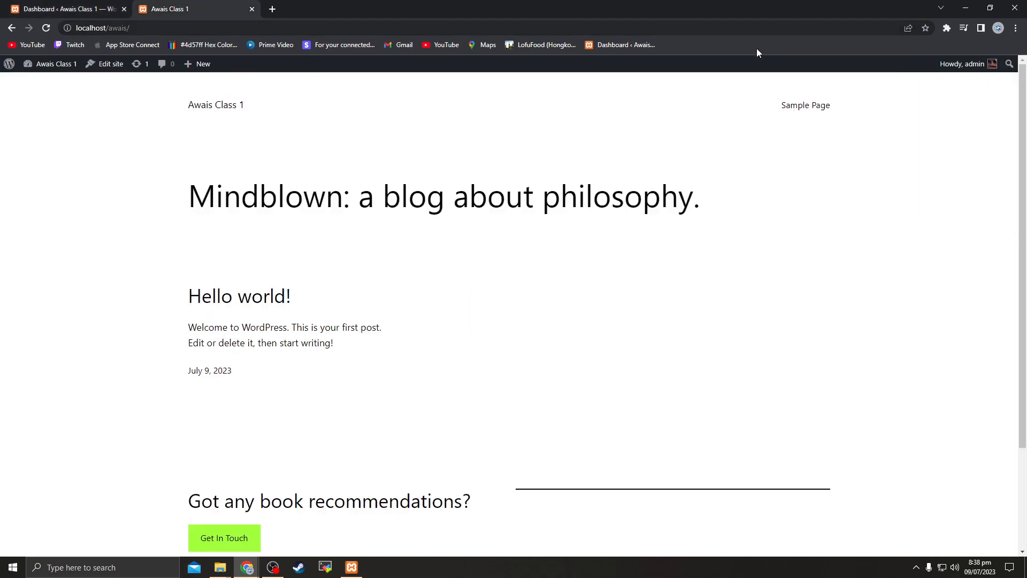
click(930, 26)
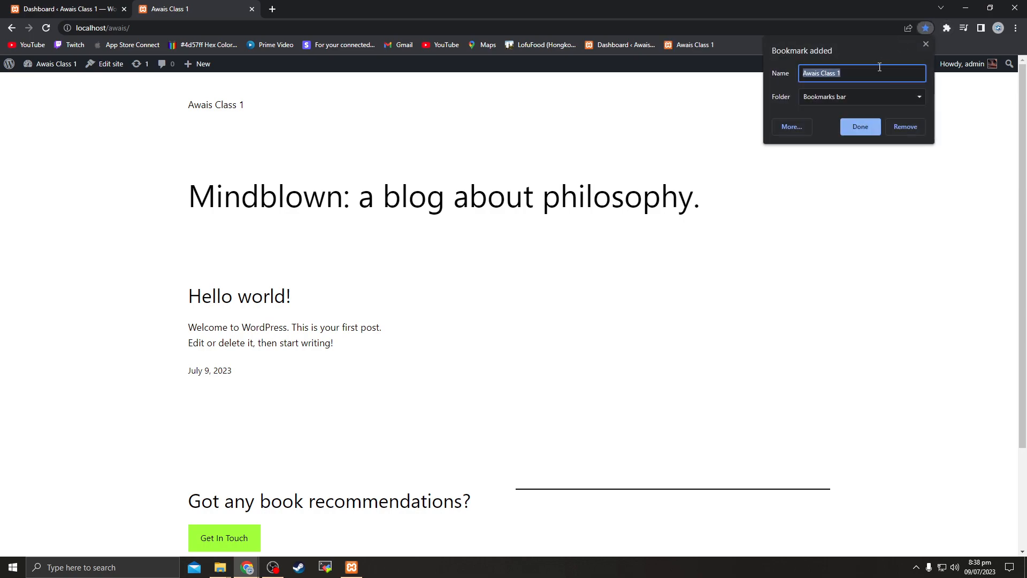
click(856, 127)
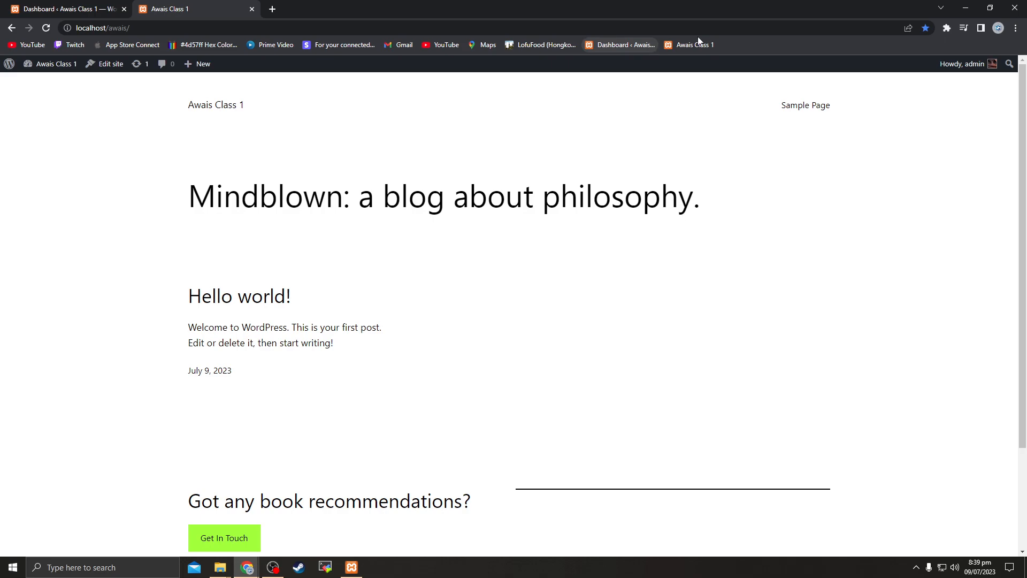
click(86, 5)
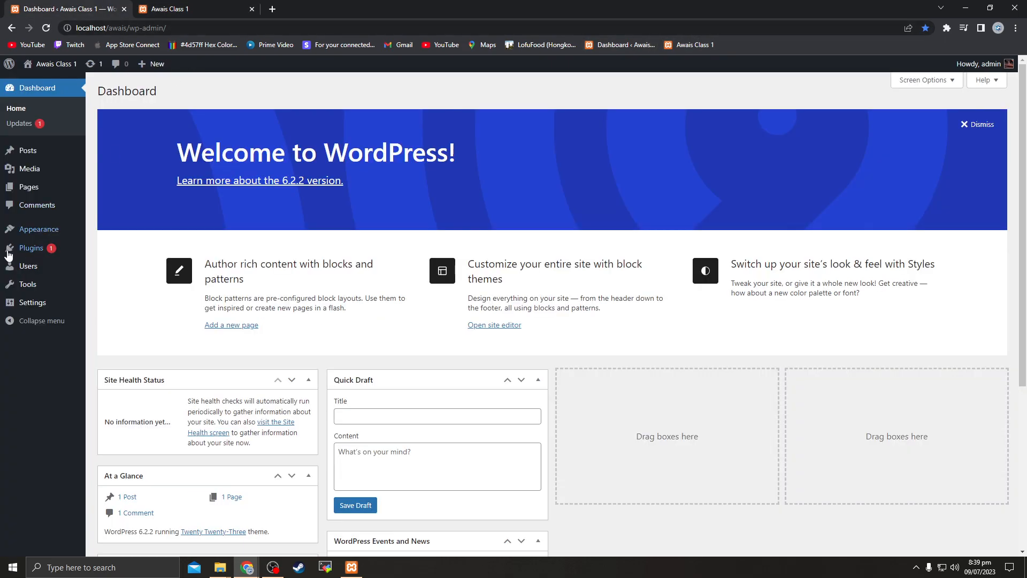
click(174, 4)
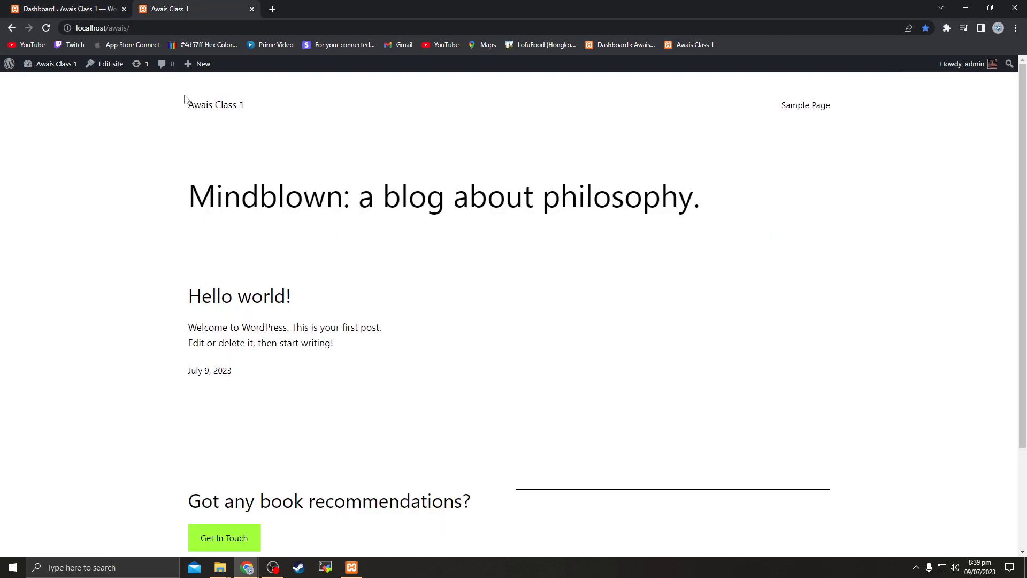
click(62, 4)
Start a new post, dismiss the welcome guide, and title it 'test post 1'
mouse_move(38, 156)
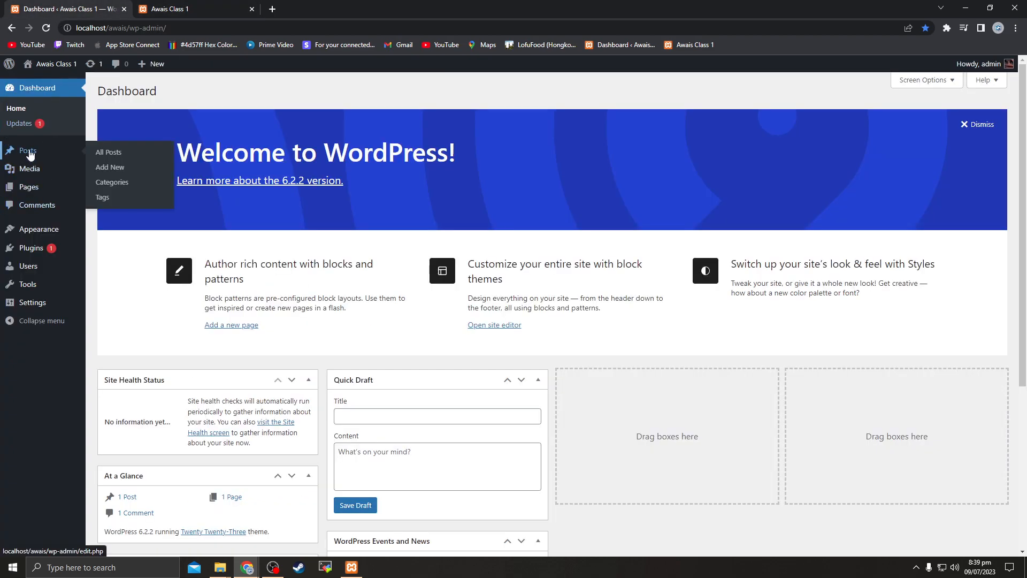
click(108, 167)
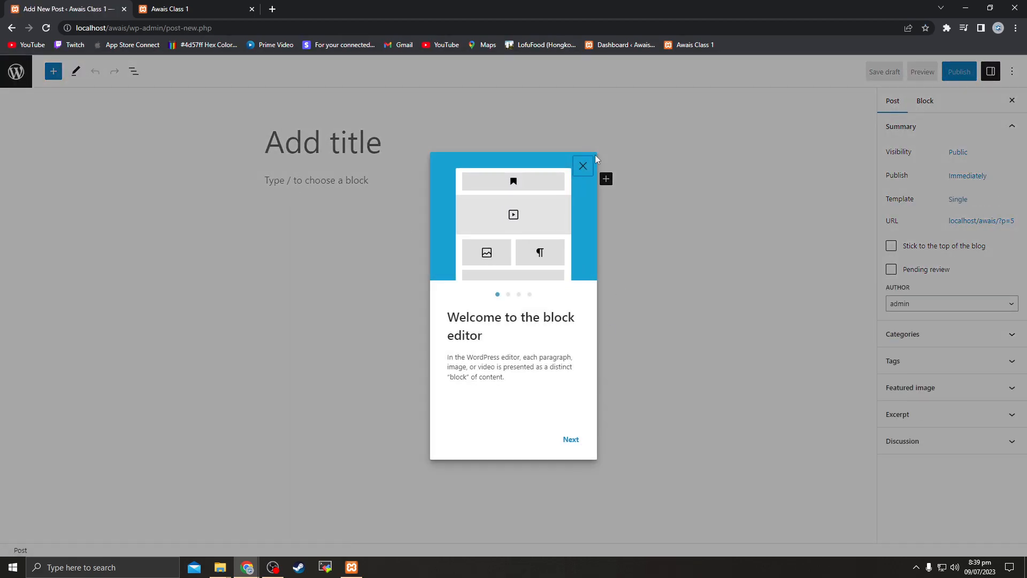
click(587, 172)
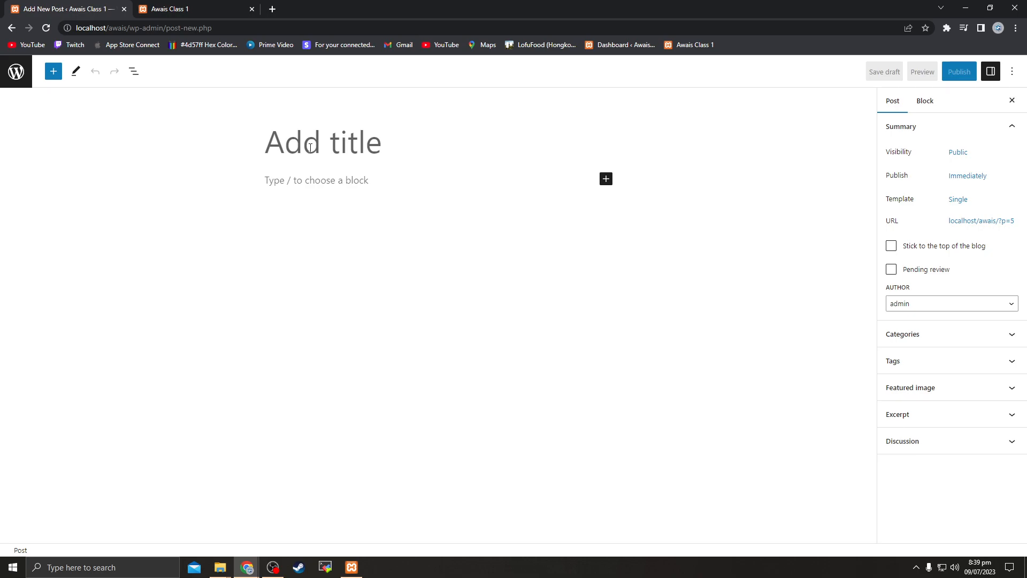
text(hello wor)
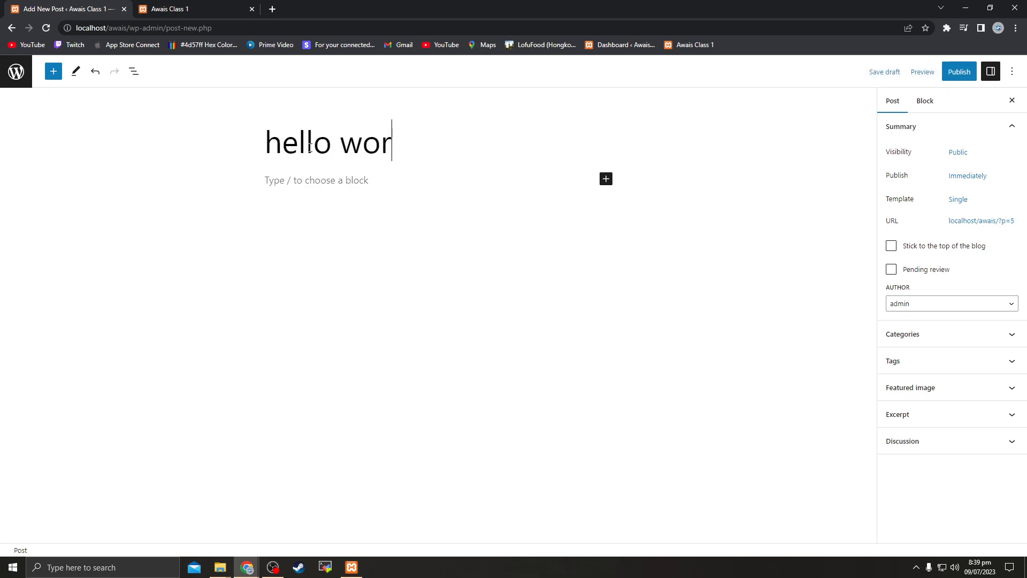
key(BackSpace)
key(ctrl+a)
key(BackSpace)
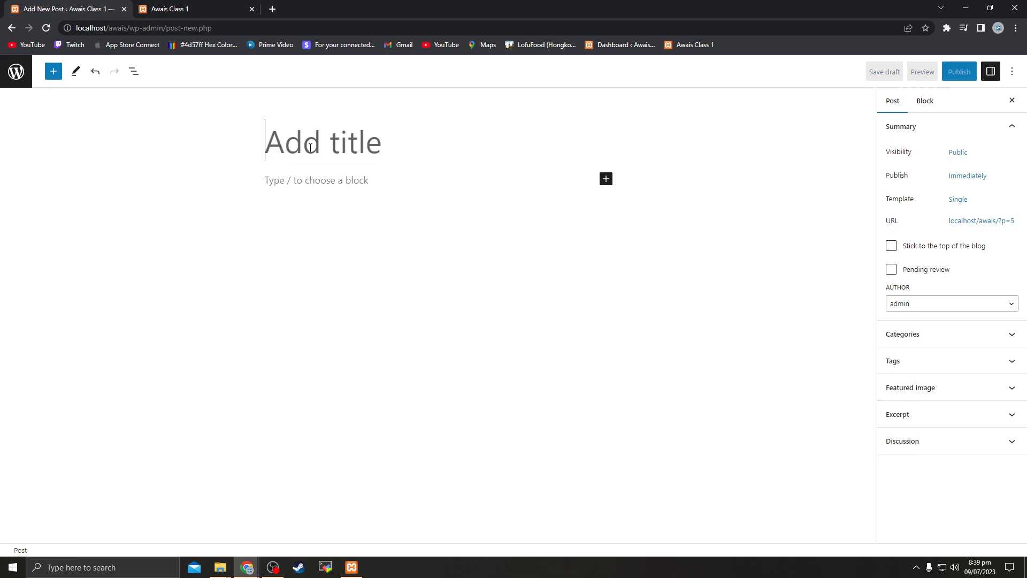
text(test post 1)
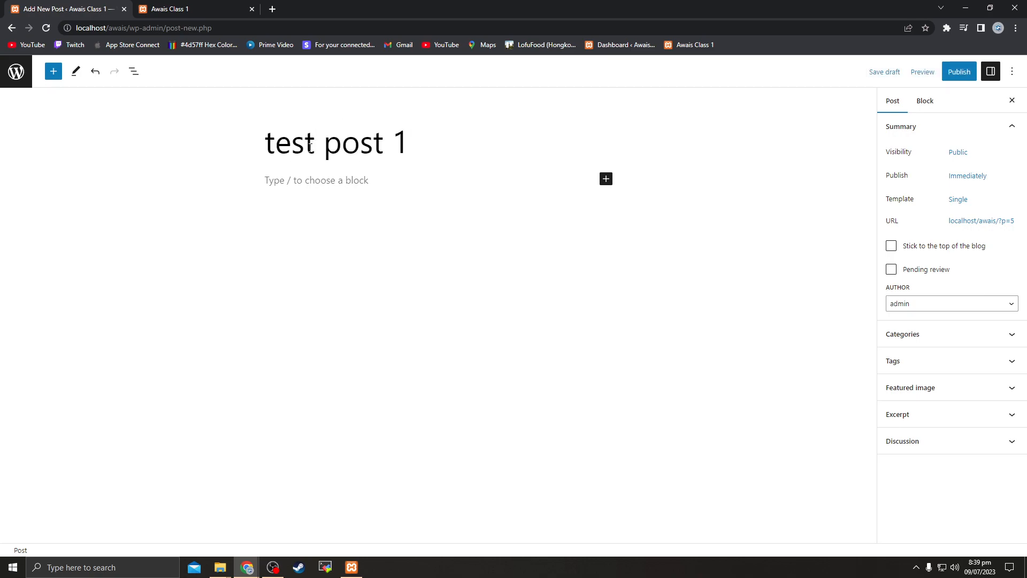
Add the body text 'this is descripotion of post' and publish the post
click(339, 186)
text(this is d)
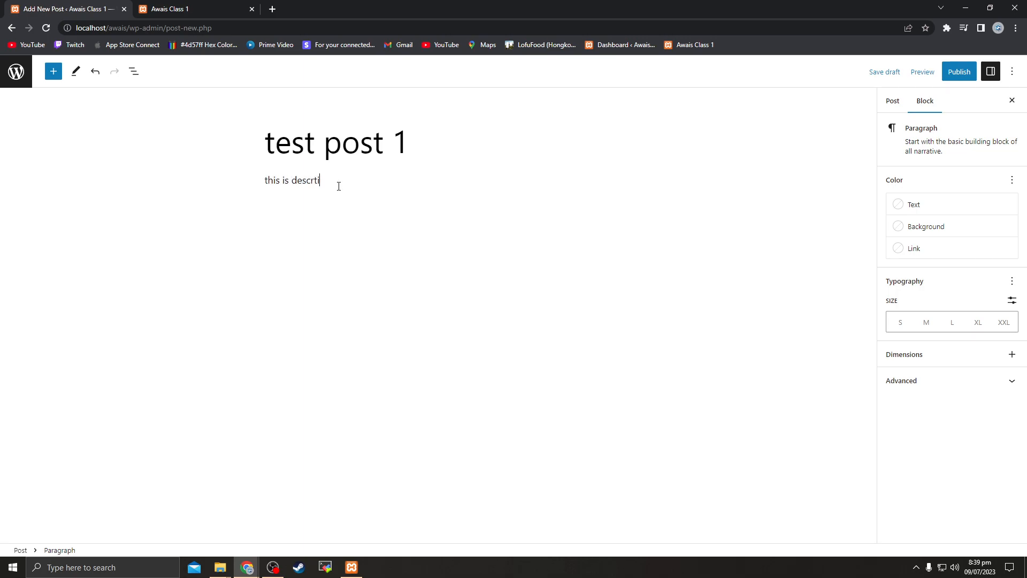
text(escripotion of post)
click(959, 72)
click(926, 70)
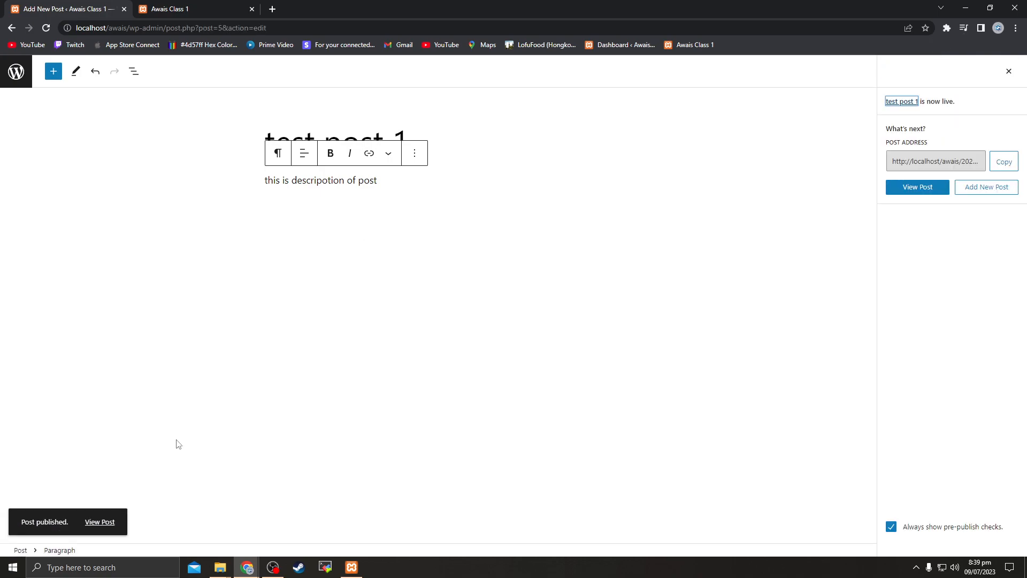
click(100, 522)
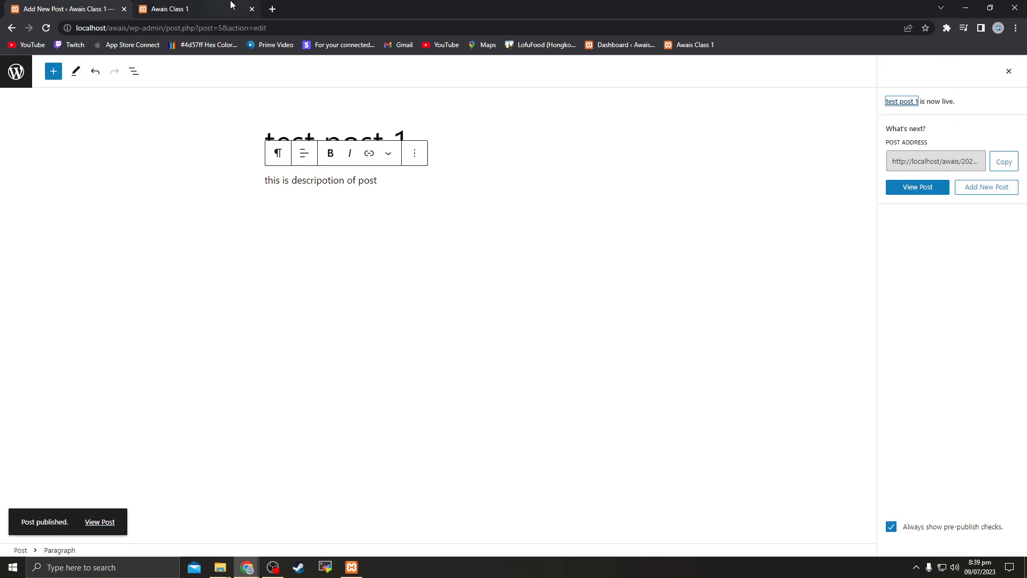
click(225, 8)
Check test post 1 on the reloaded site, then go to the admin Pages list
click(46, 28)
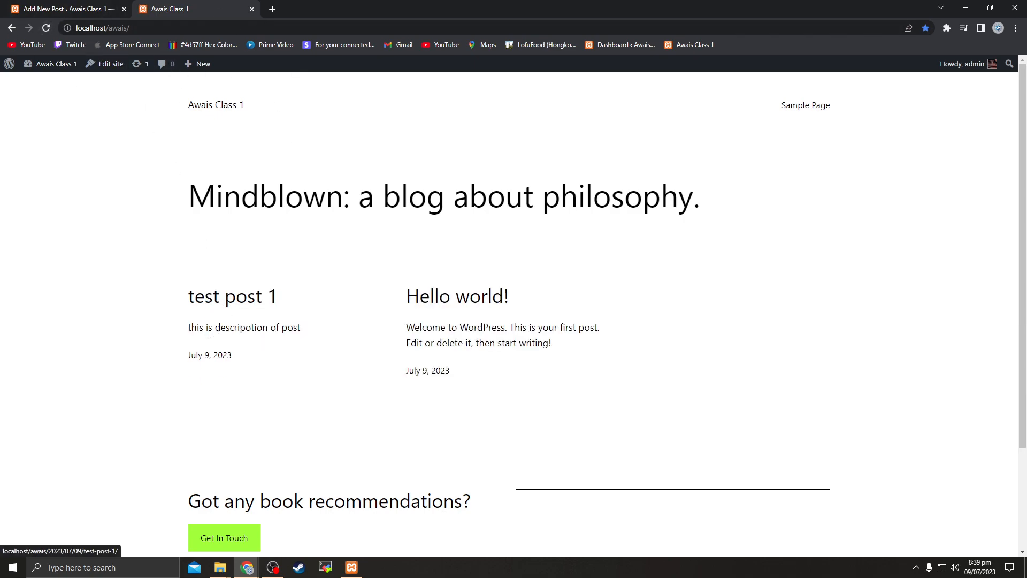
click(251, 304)
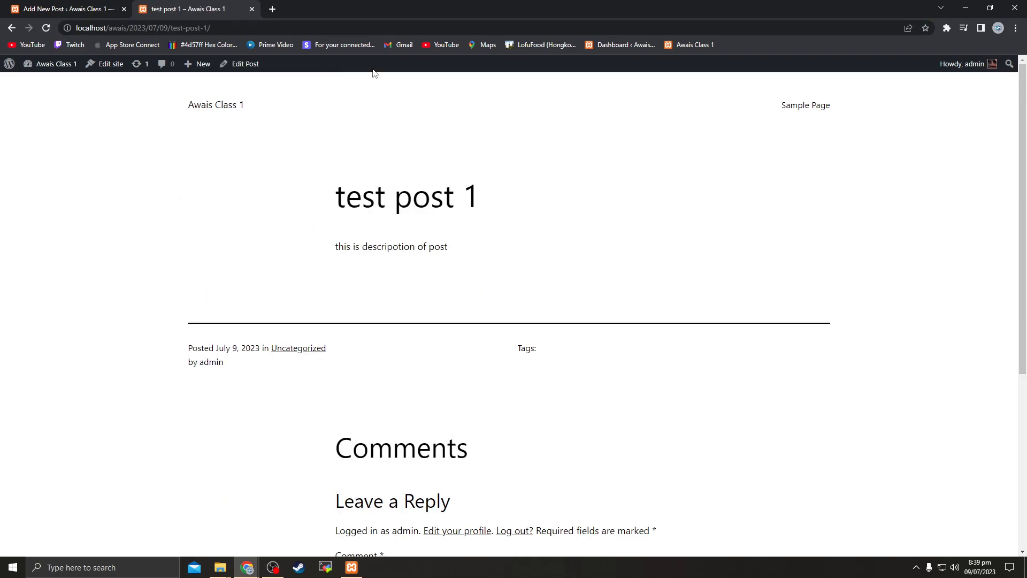
click(109, 7)
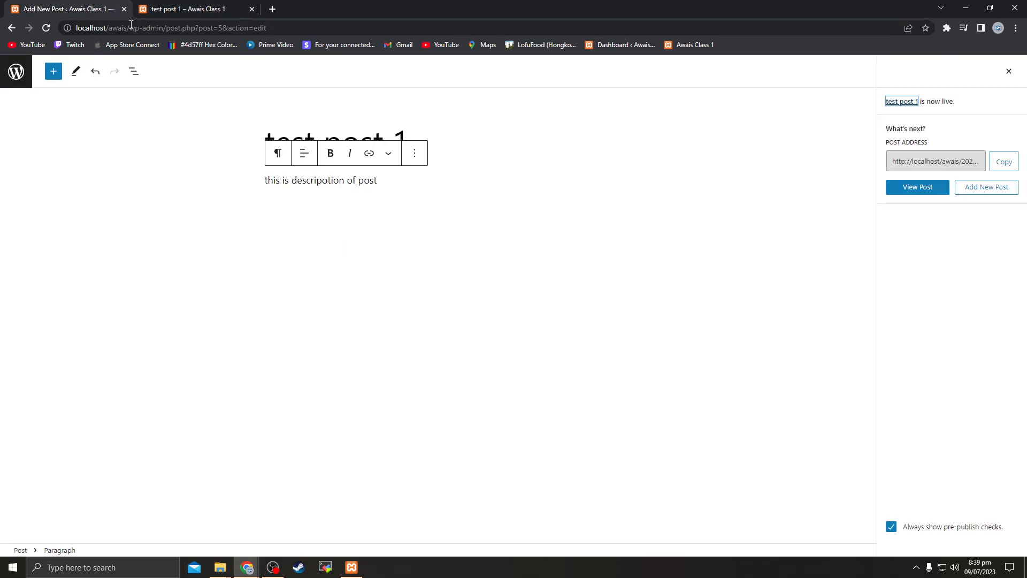
click(14, 85)
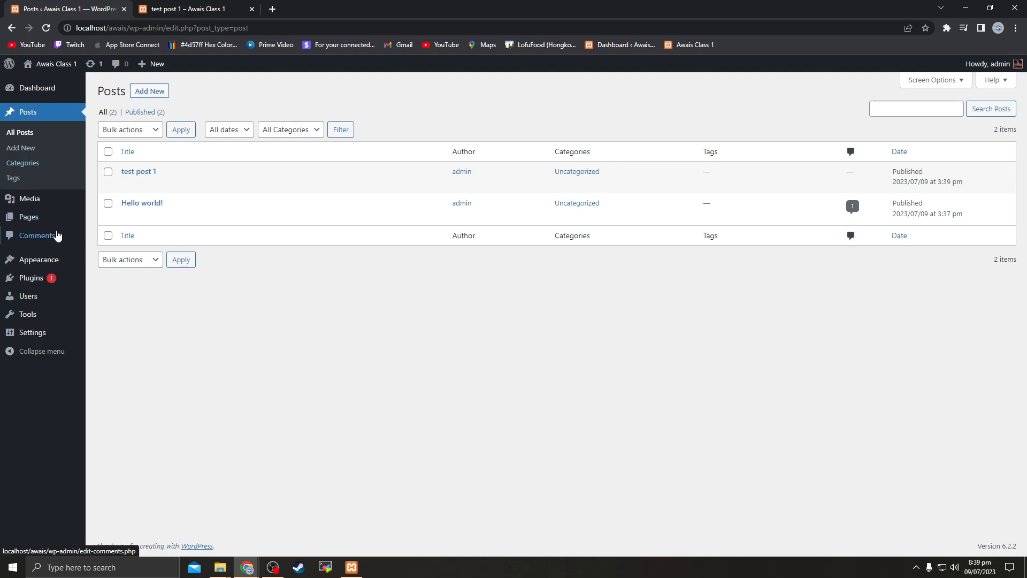
click(35, 219)
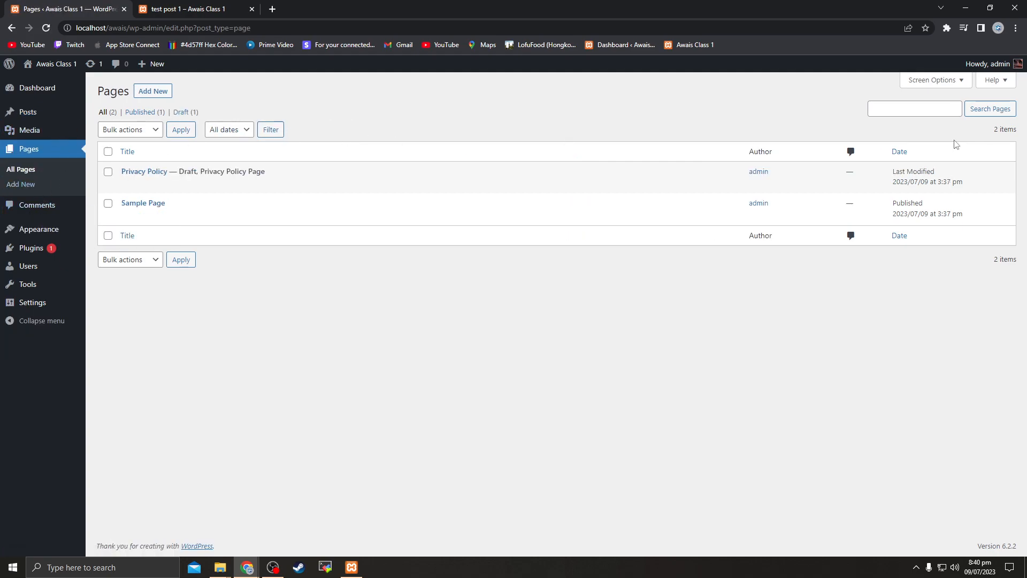
Start a new page titled 'new page 1' and begin its description paragraph
click(153, 92)
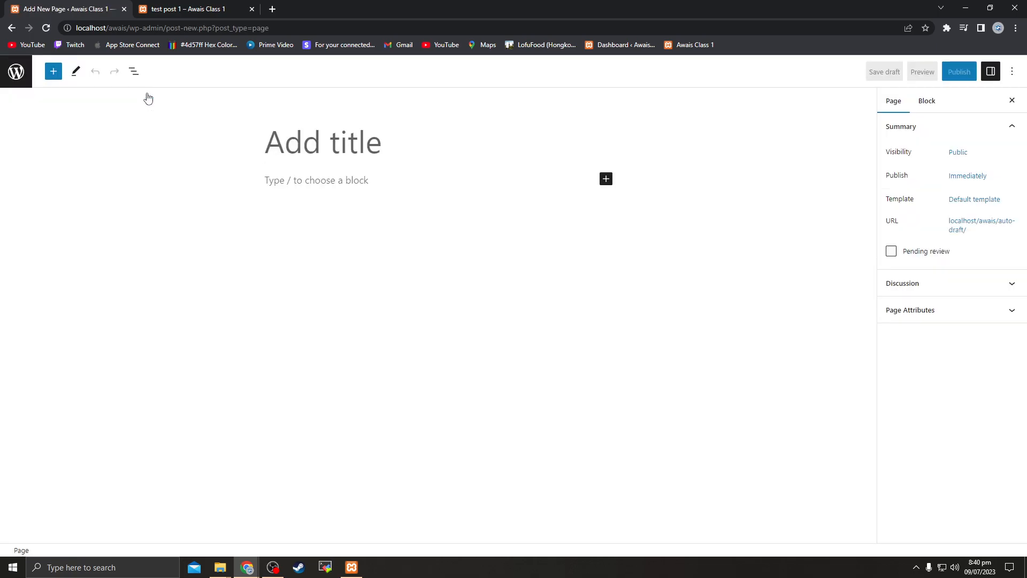
text(new page 1)
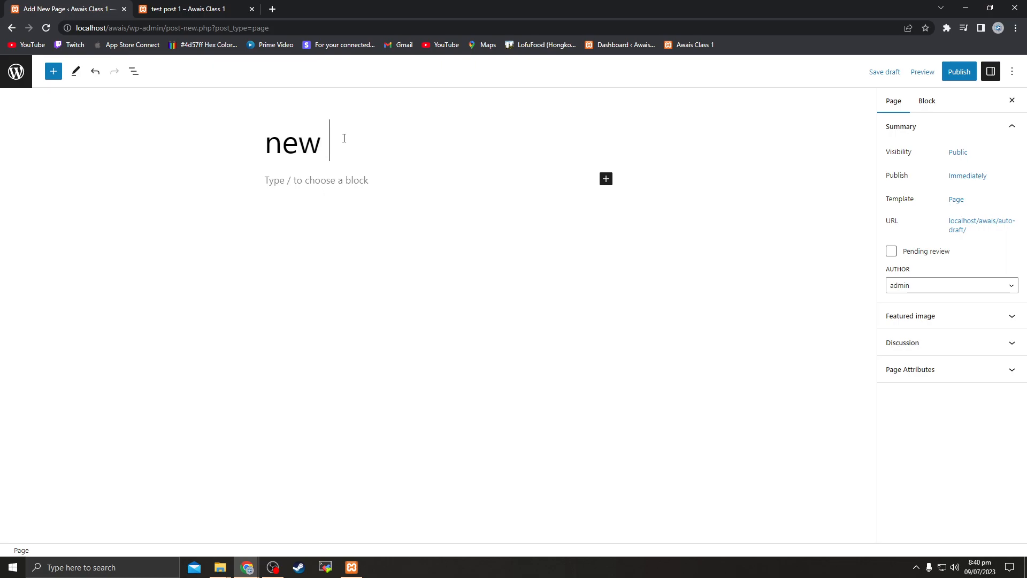
click(336, 181)
text(page description)
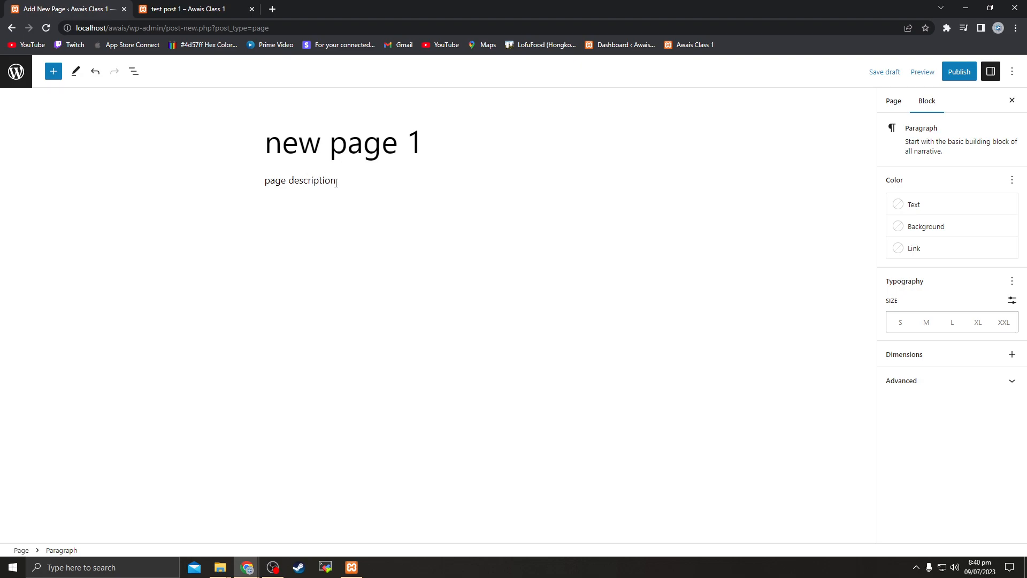
Insert an Image block holding the uploaded Lembo.png car picture
click(575, 204)
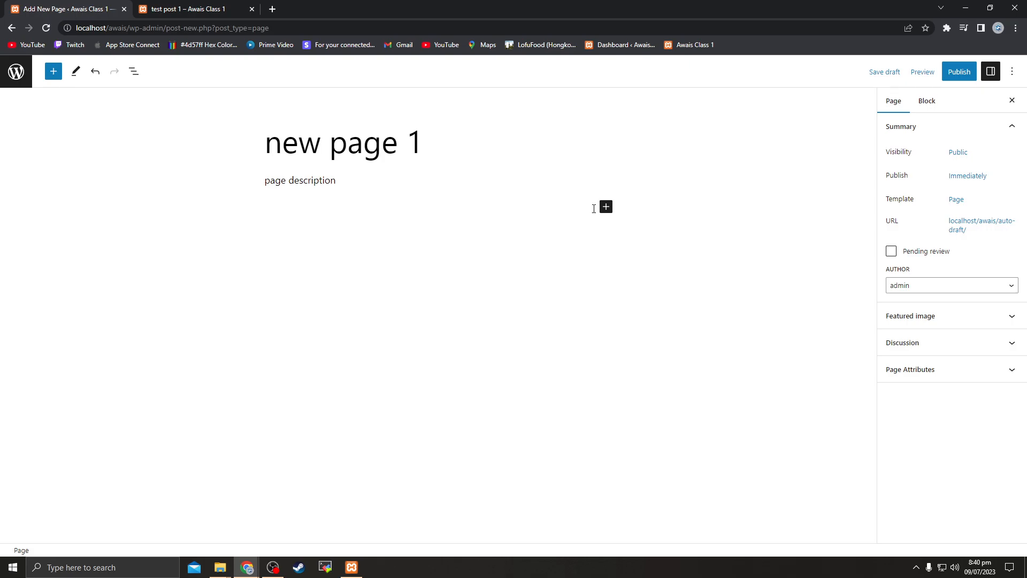
click(605, 207)
click(690, 295)
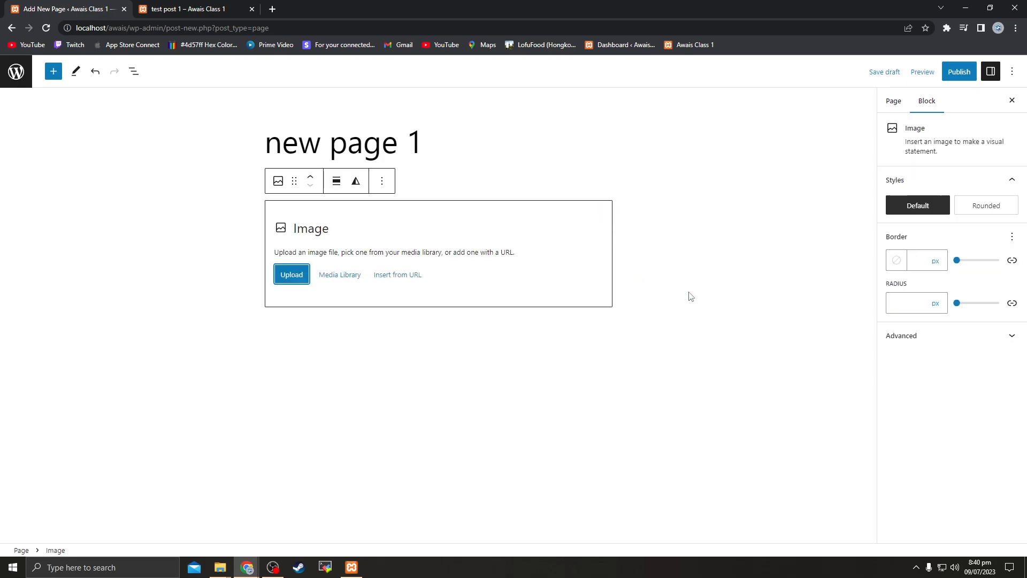
click(292, 275)
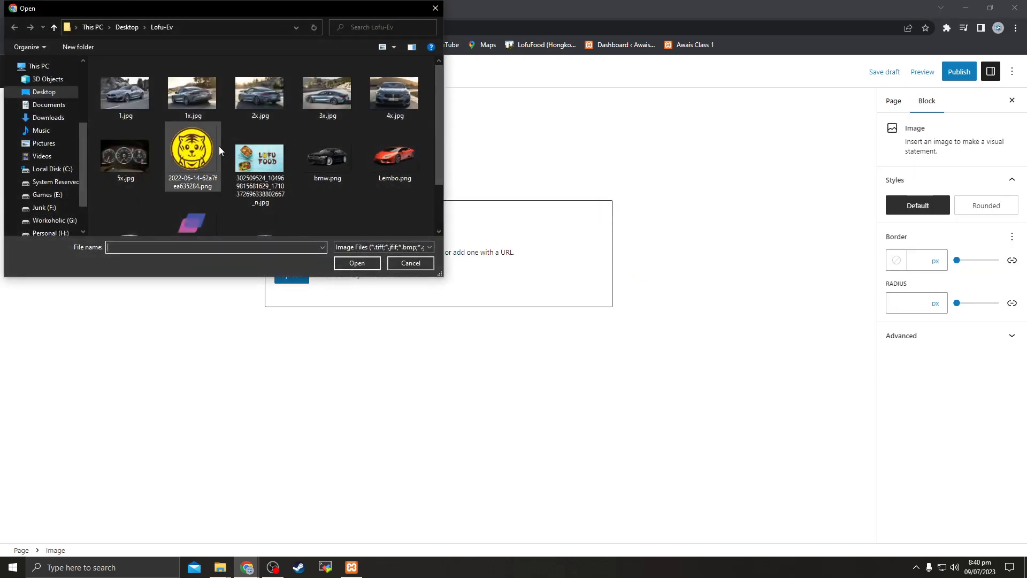
click(394, 158)
click(356, 262)
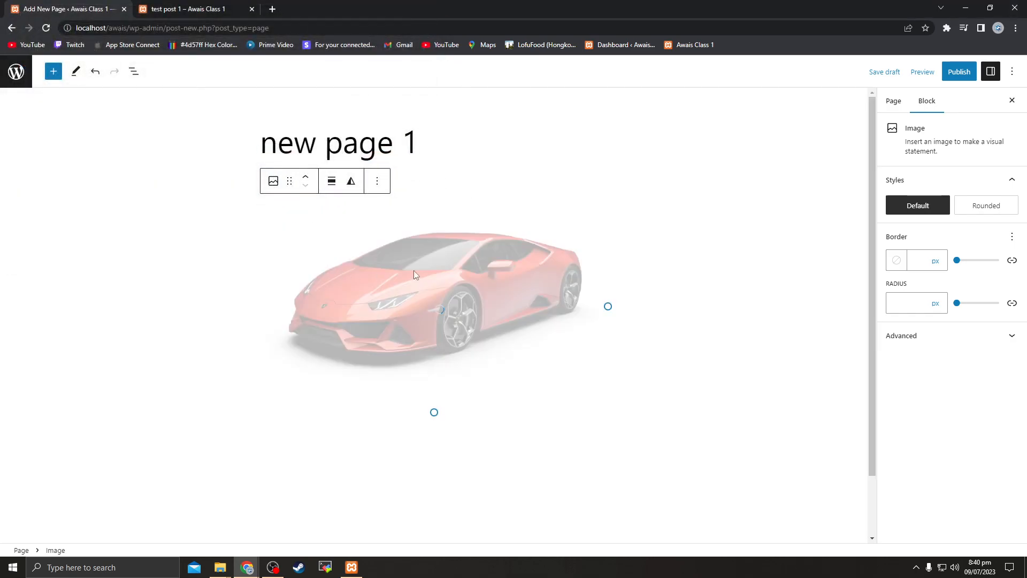
Publish new page 1, confirming in the pre-publish panel
click(681, 297)
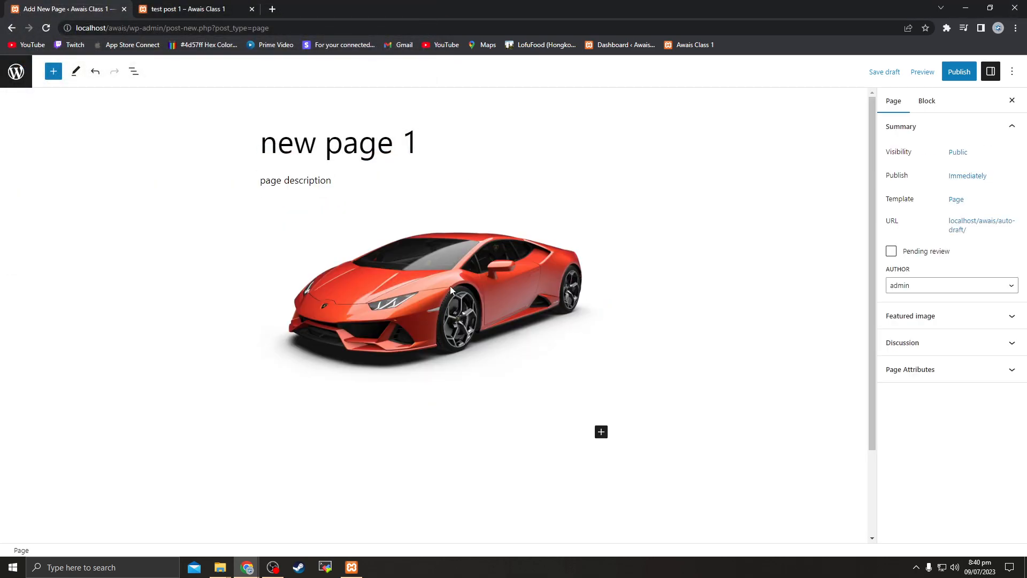
click(959, 75)
click(914, 74)
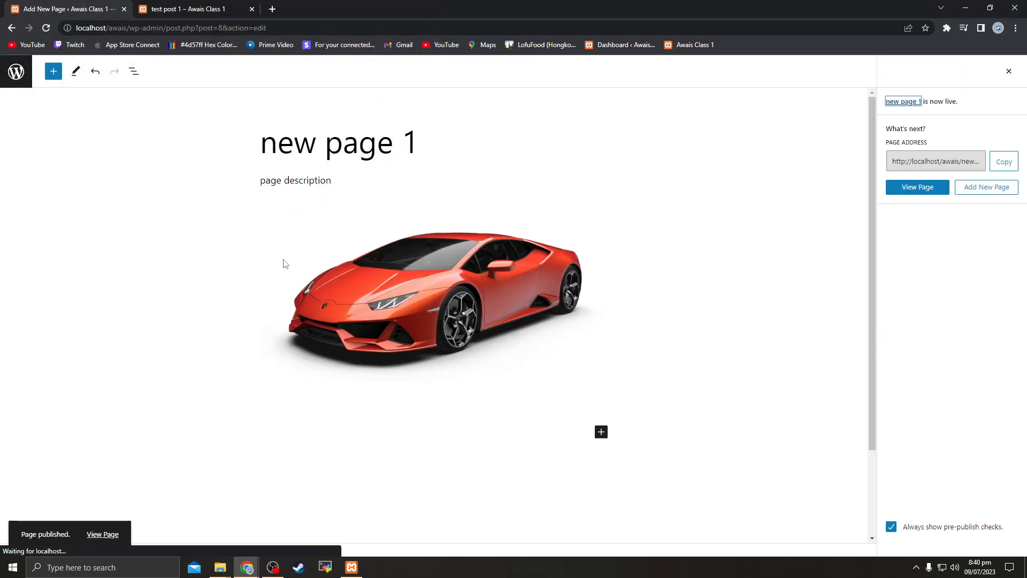
Open new page 1 in a new browser tab and review its heading, description and car image
right_click(95, 529)
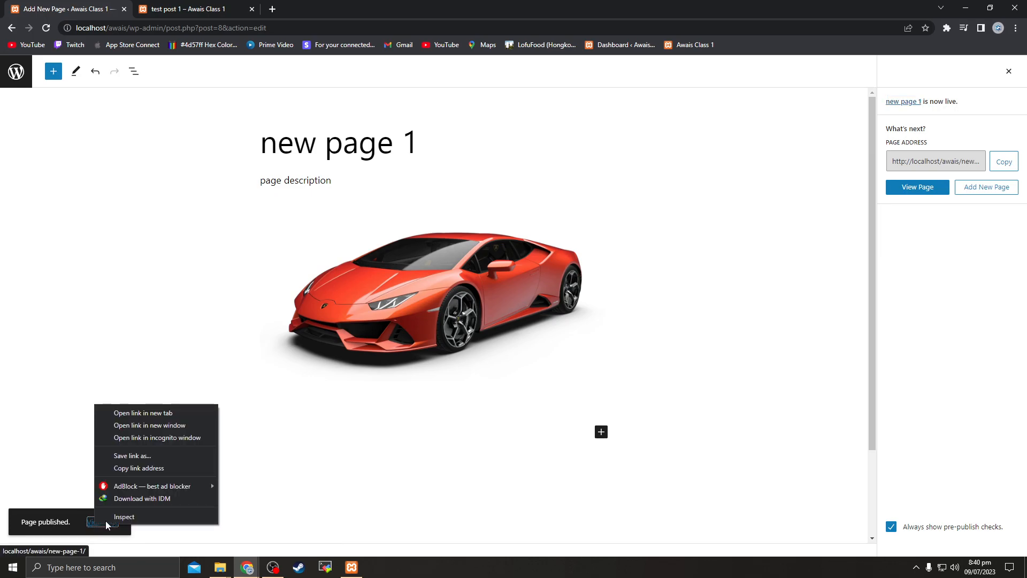
click(134, 415)
click(189, 9)
drag(315, 191, 769, 428)
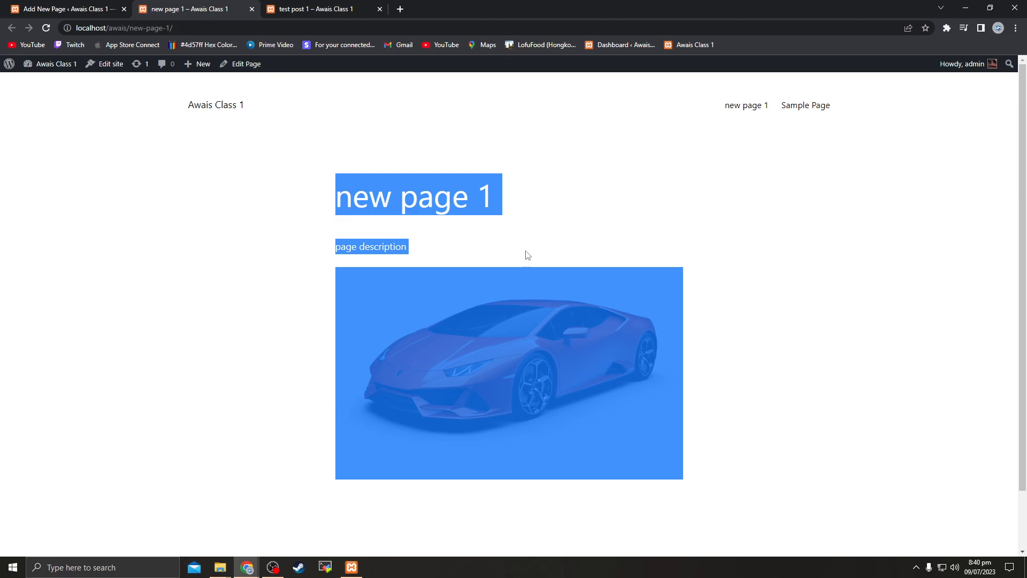
click(327, 213)
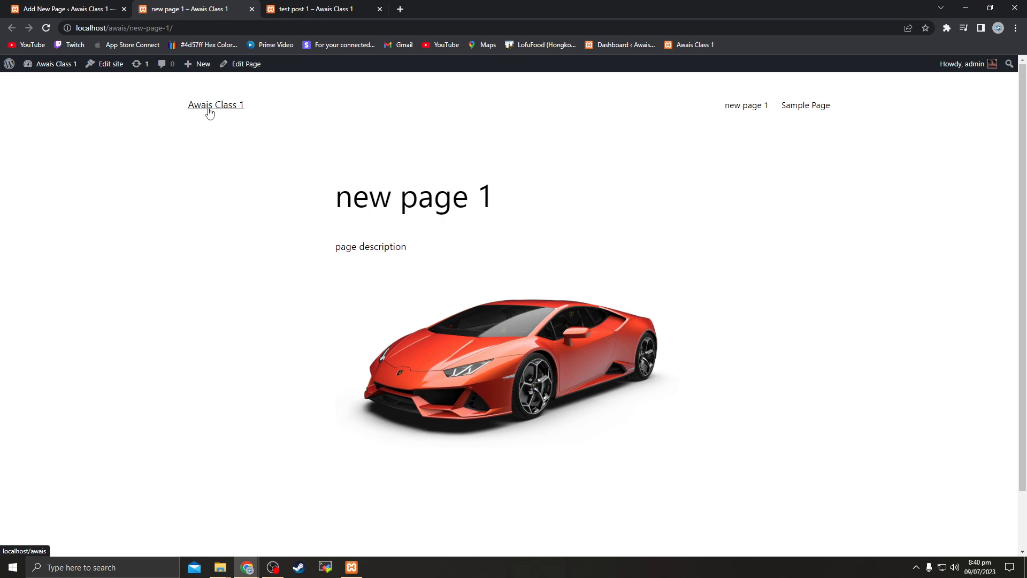
Close the XAMPP Control Panel window
click(352, 567)
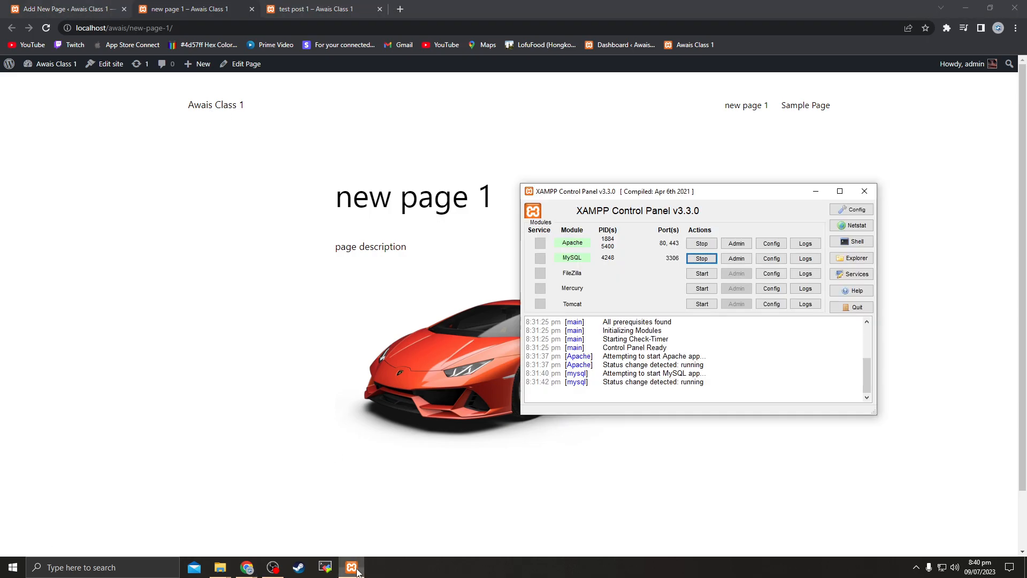
click(865, 191)
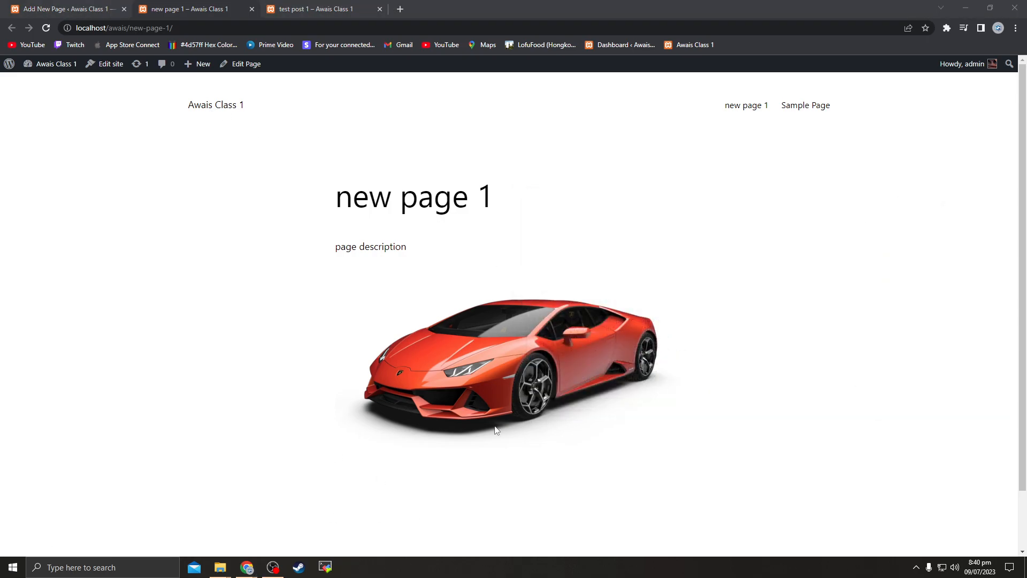
click(917, 567)
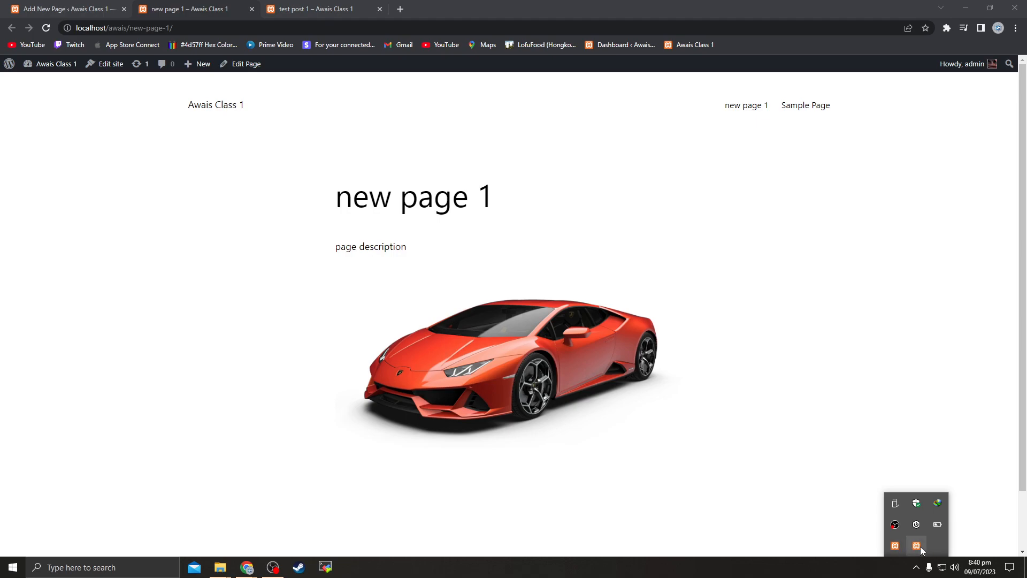
click(478, 508)
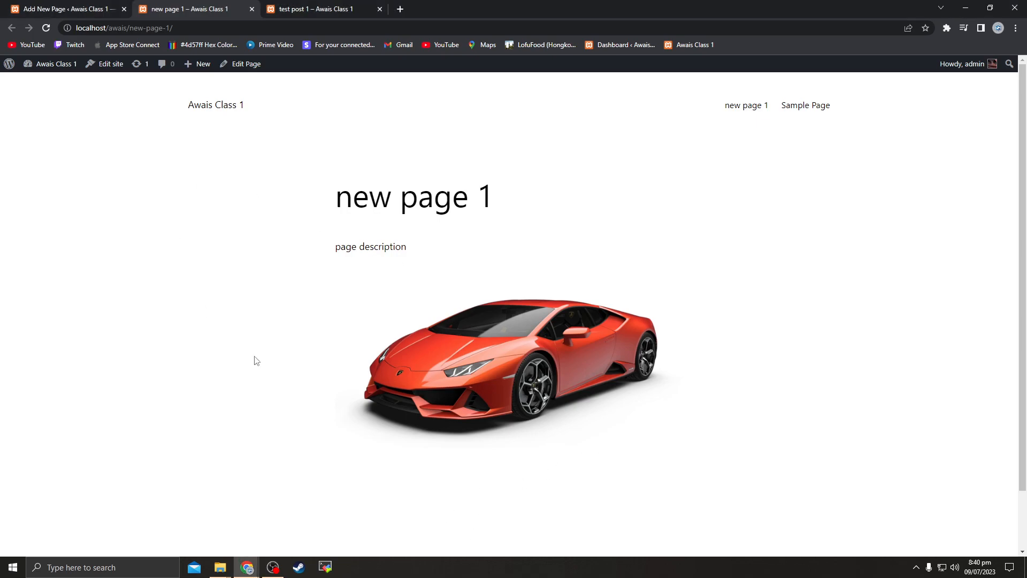
Launch xampp-control.exe from the C:\xampp folder in File Explorer
mouse_move(220, 567)
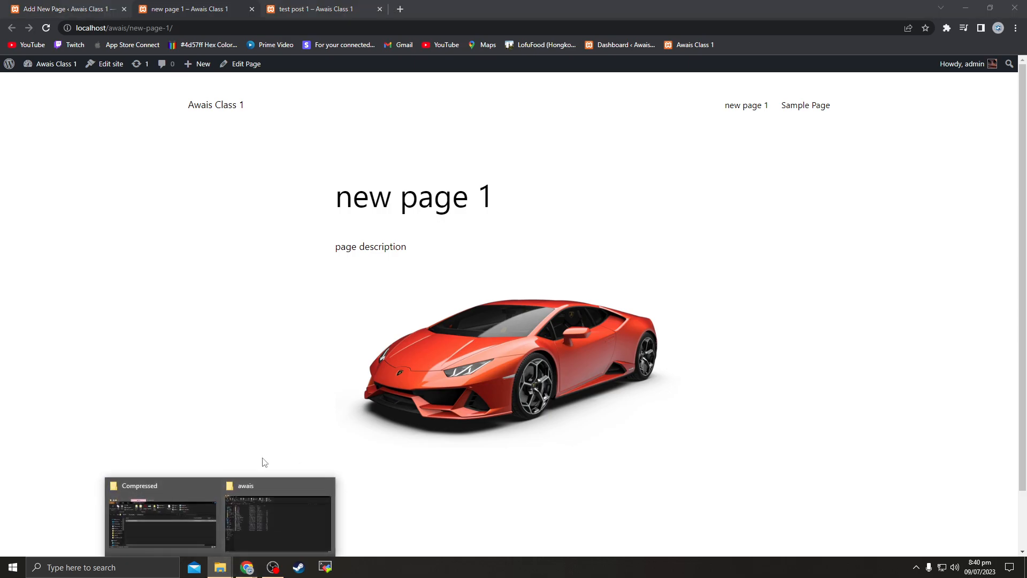
click(274, 524)
click(47, 334)
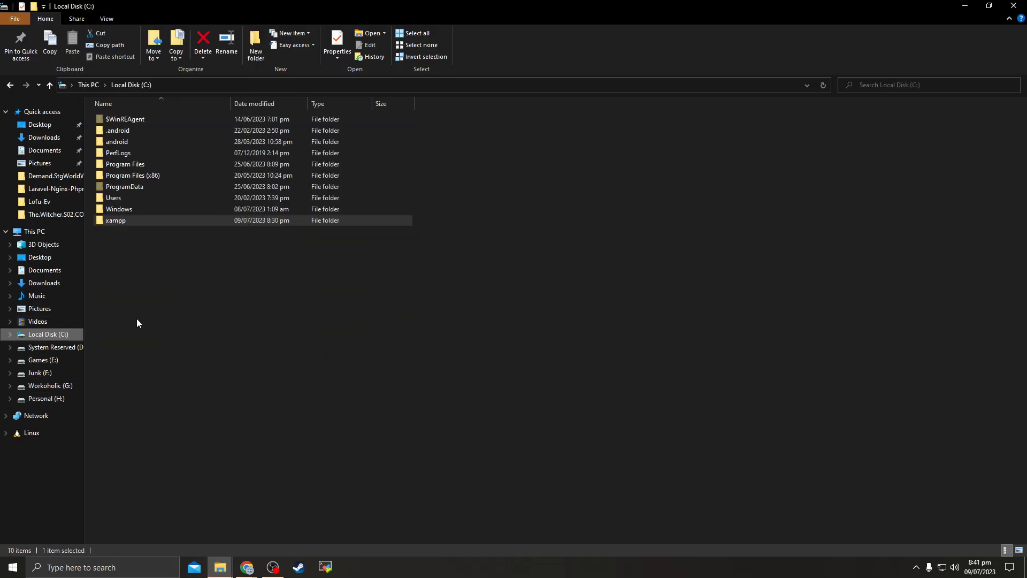
double_click(116, 221)
scroll(178, 214, down, 4)
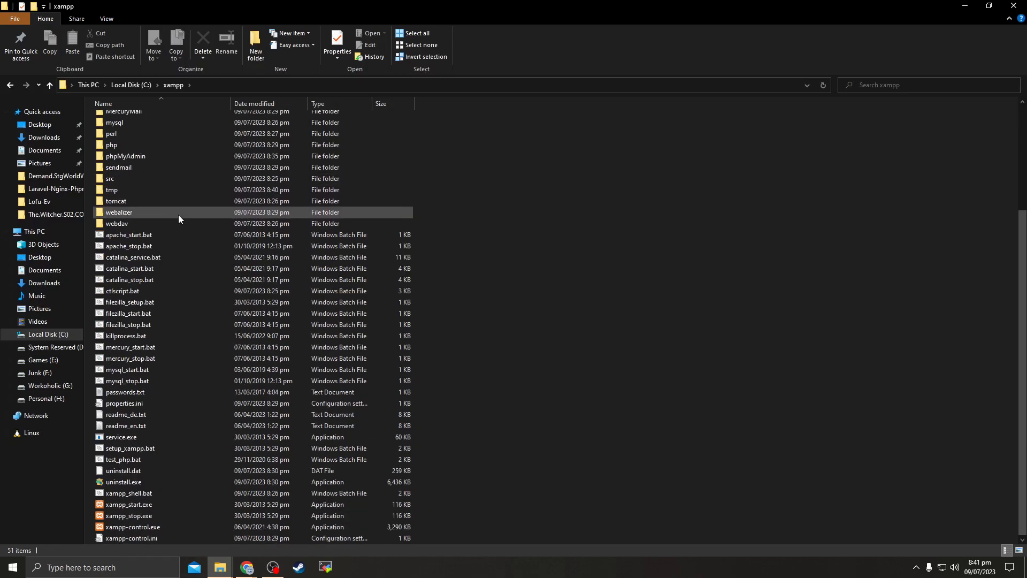
double_click(132, 524)
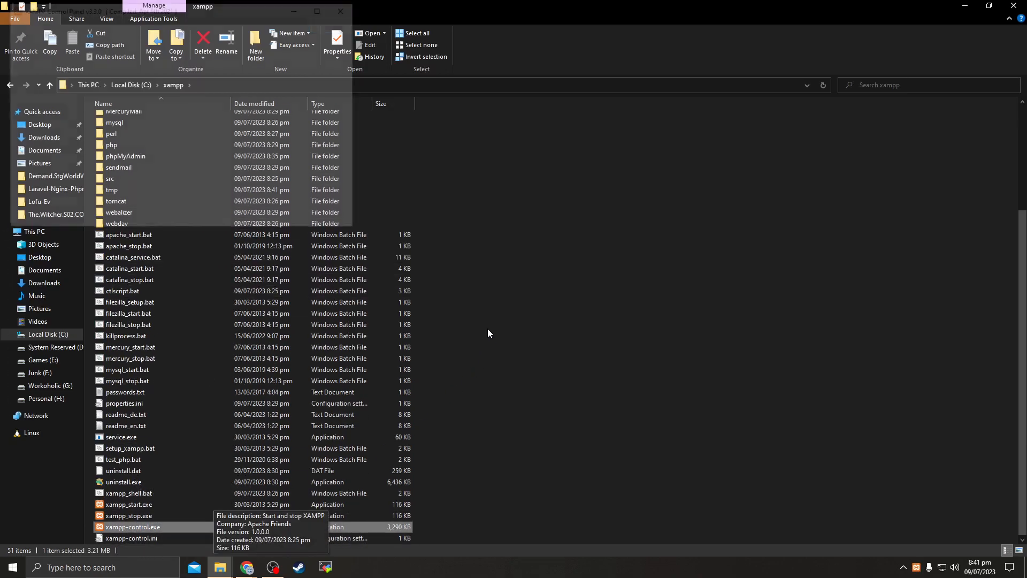
Stop Apache and MySQL, then reload new page 1 to see it fail
drag(167, 15, 525, 98)
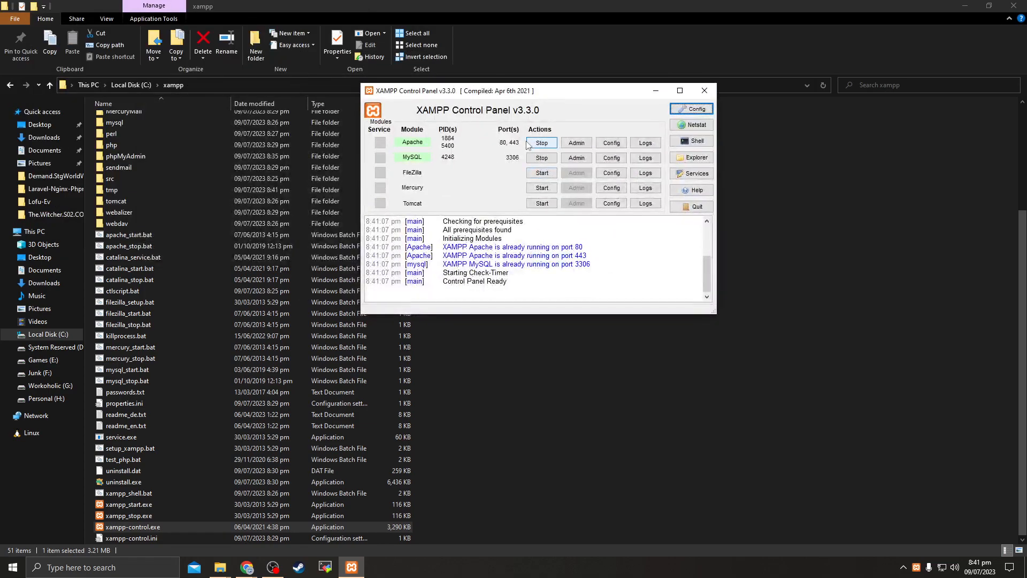
click(542, 143)
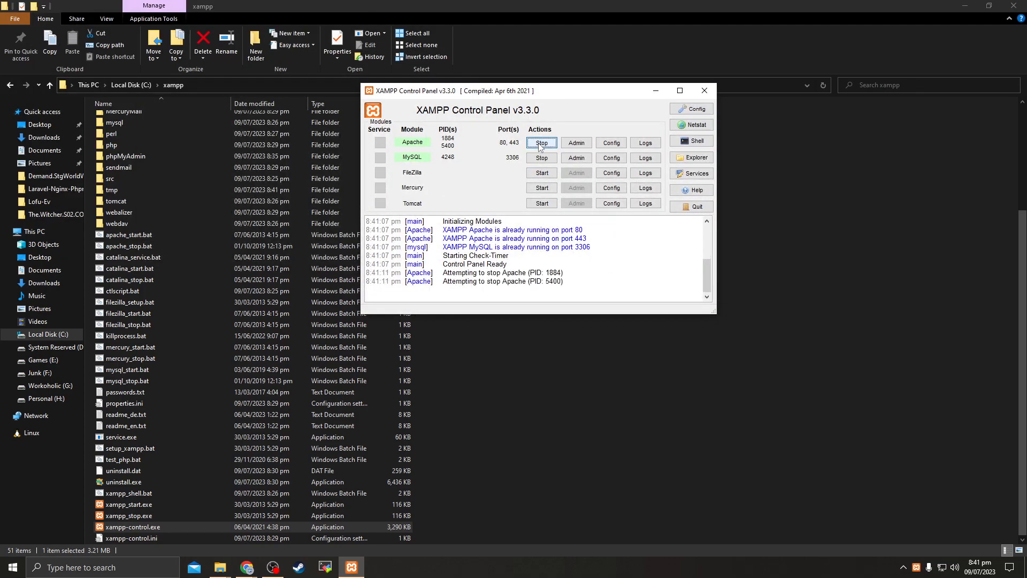
click(553, 157)
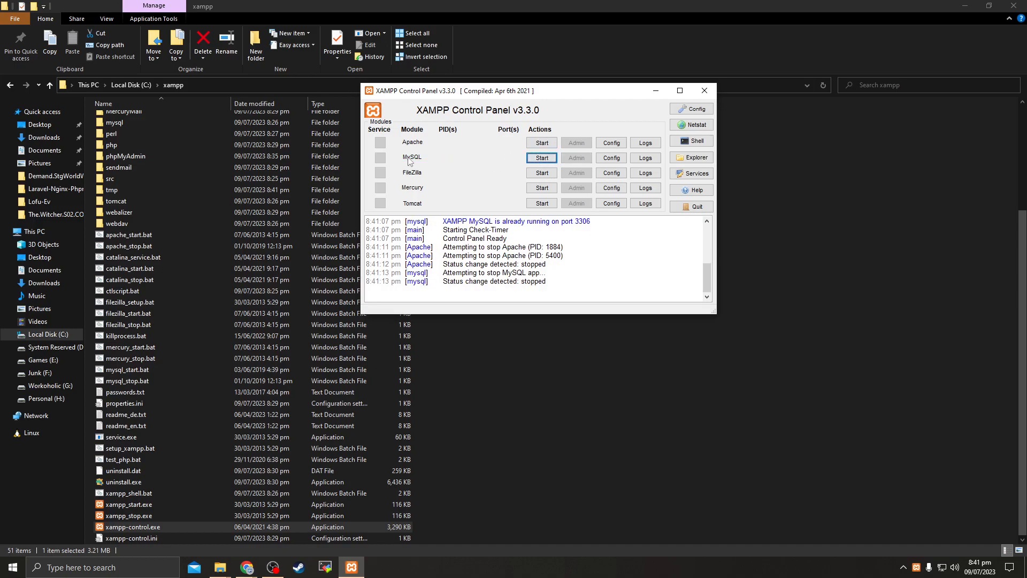
click(964, 6)
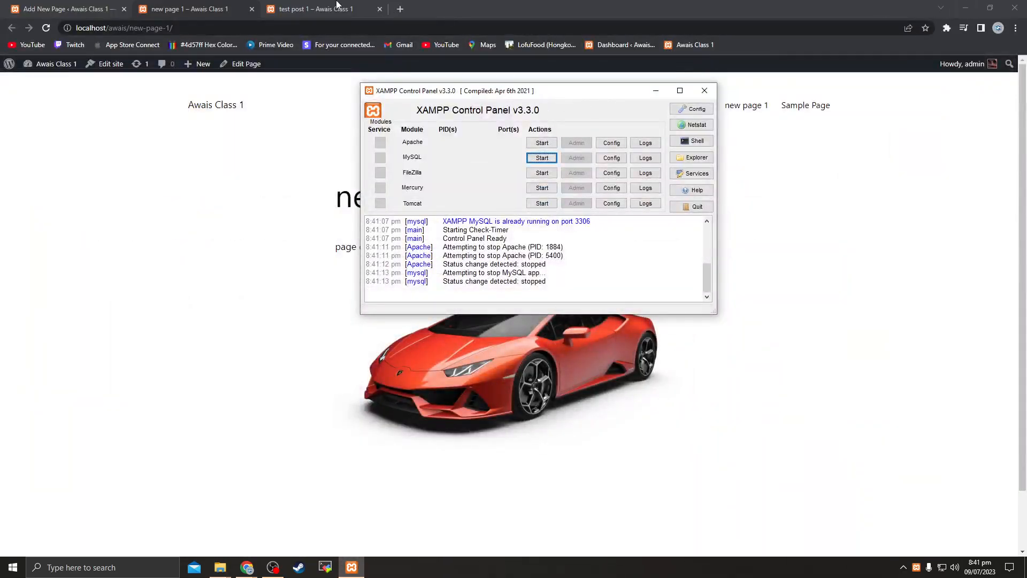
click(326, 4)
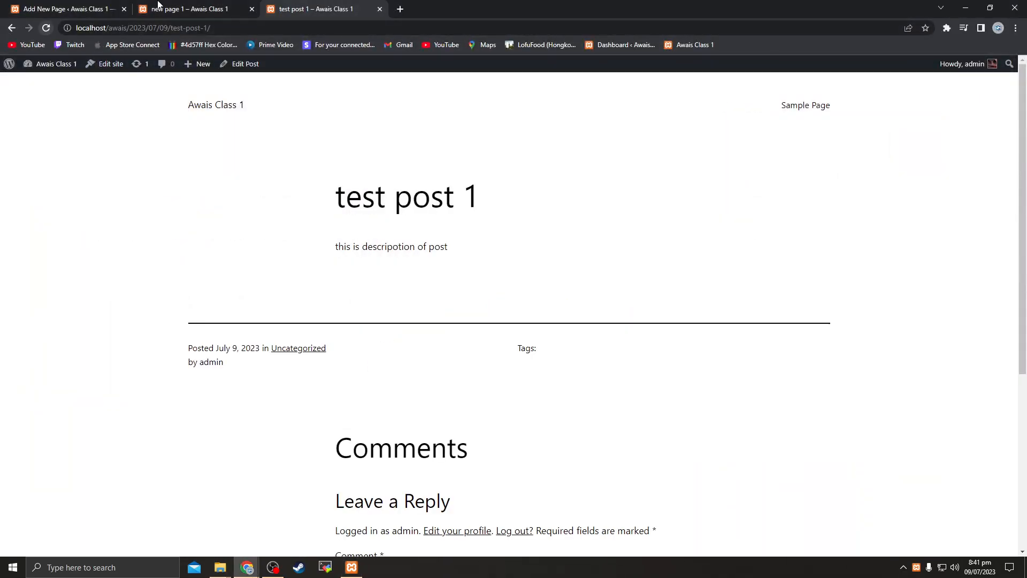
key(ctrl+shift+Tab)
click(46, 28)
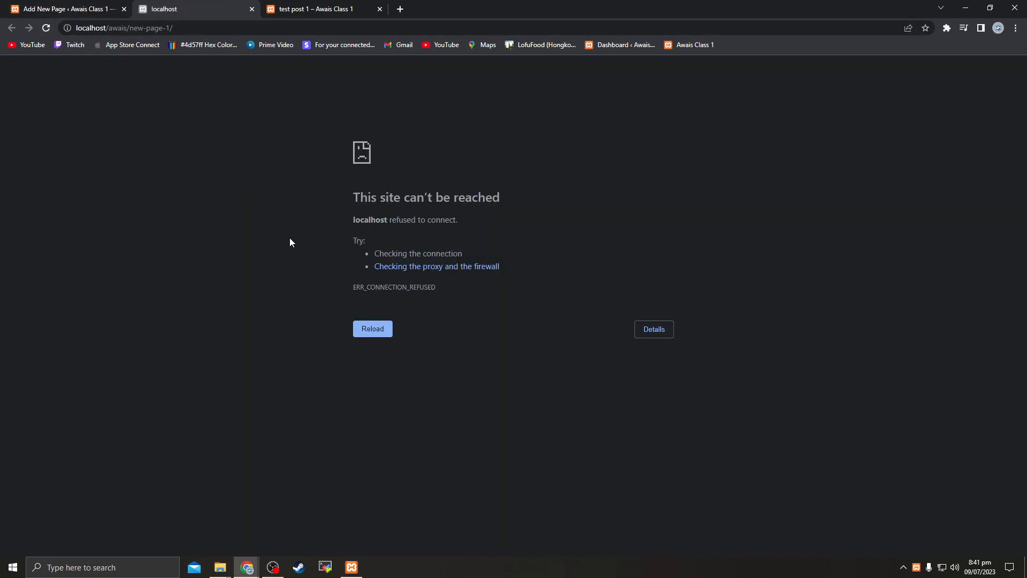
drag(368, 196, 494, 196)
click(304, 209)
Start Apache and MySQL again and return to new page 1 in the browser
click(351, 567)
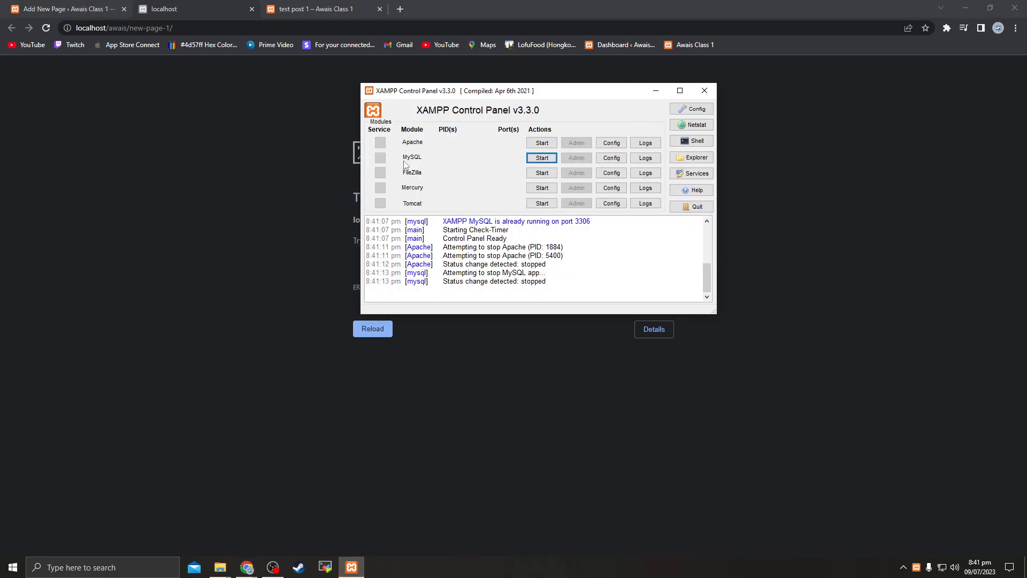
click(550, 143)
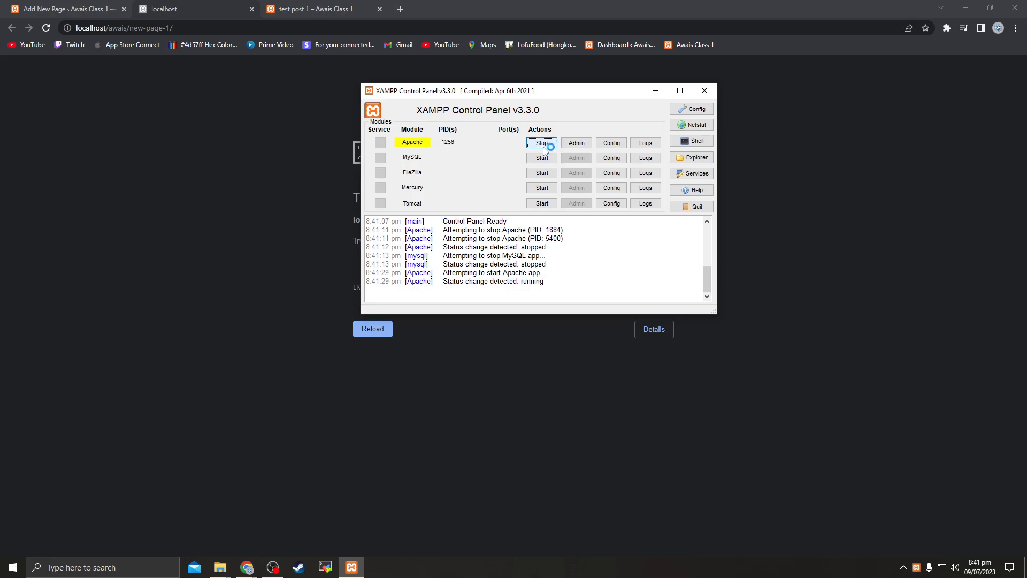
click(542, 158)
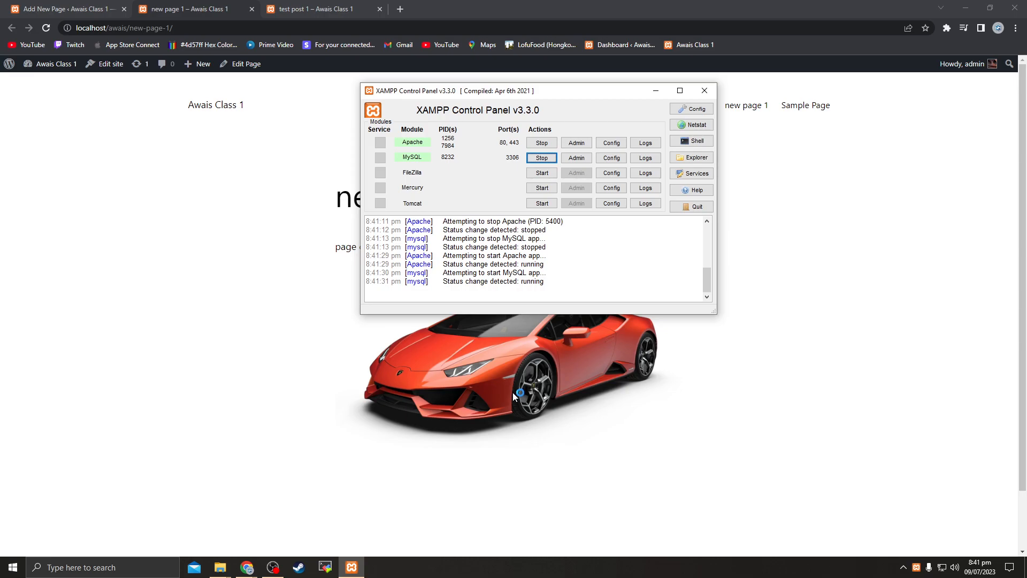
click(512, 393)
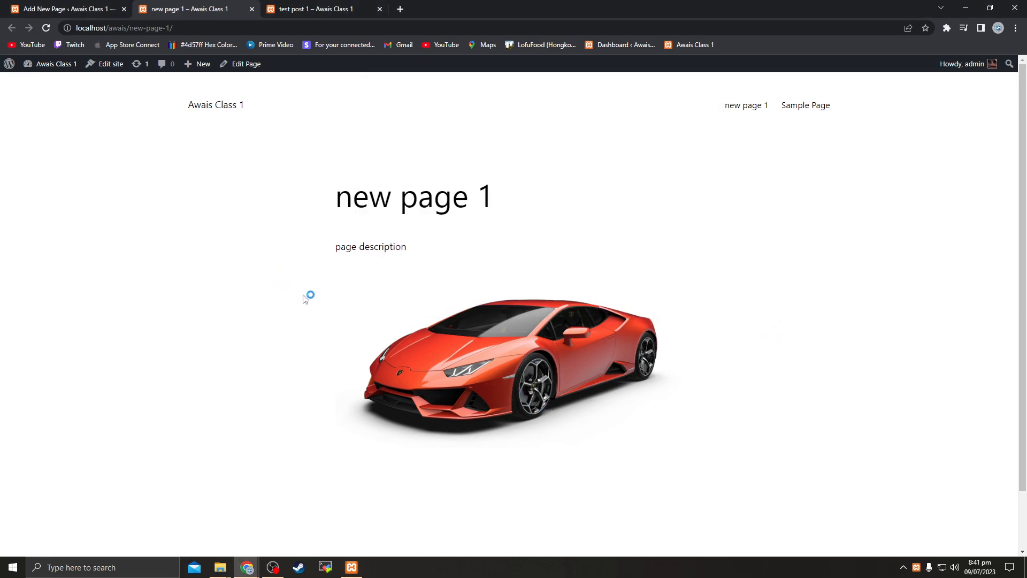